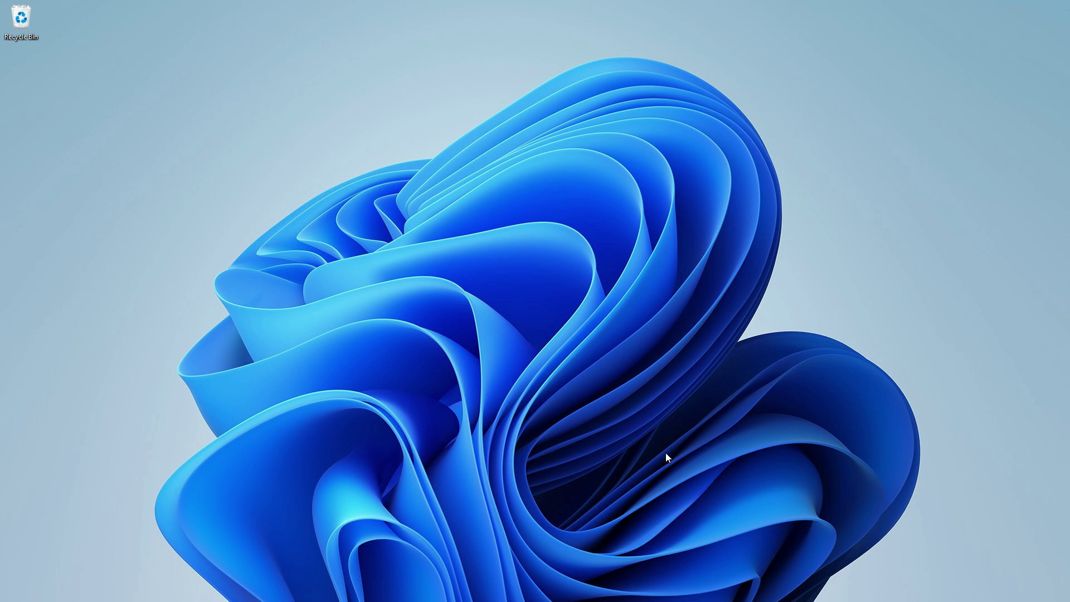
Step: Open the Microsoft Learn page for Microsoft PowerToys from the Google results in Chrome and review its overview and available utilities
click(635, 589)
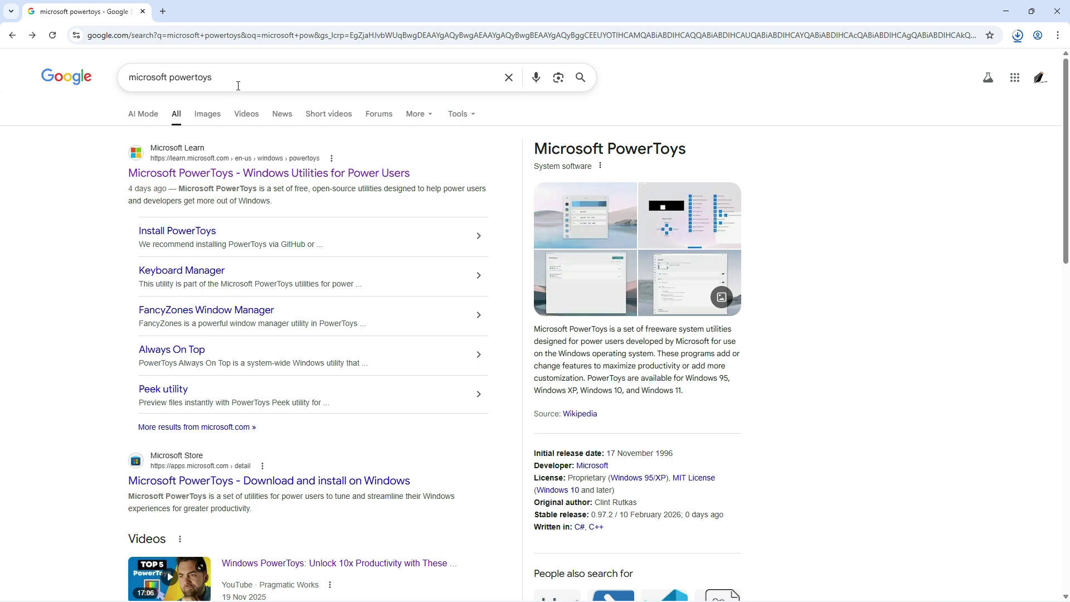
click(273, 174)
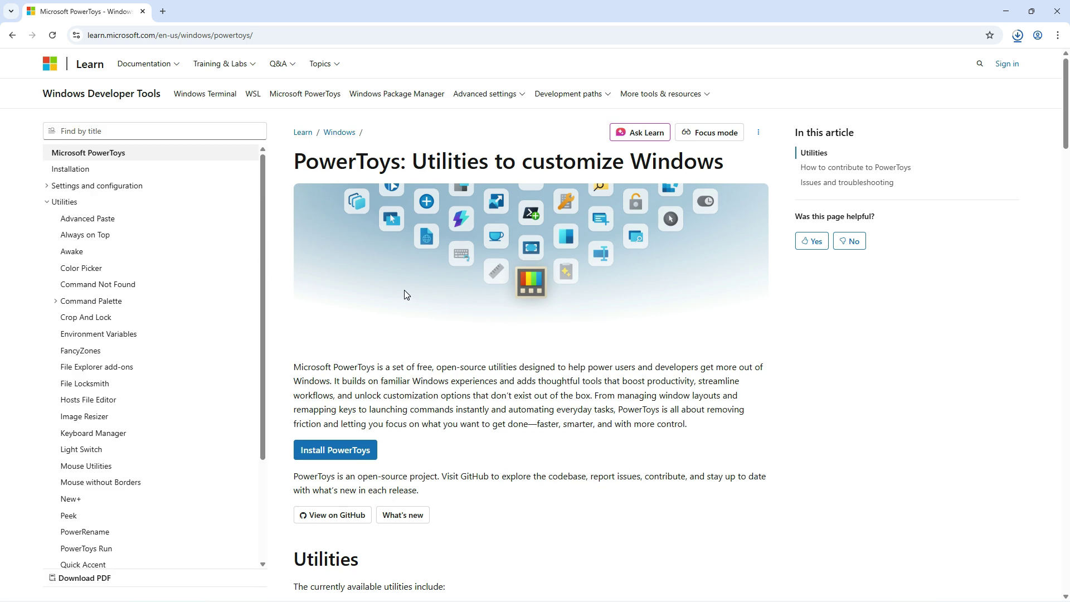
scroll(405, 293, down, 2)
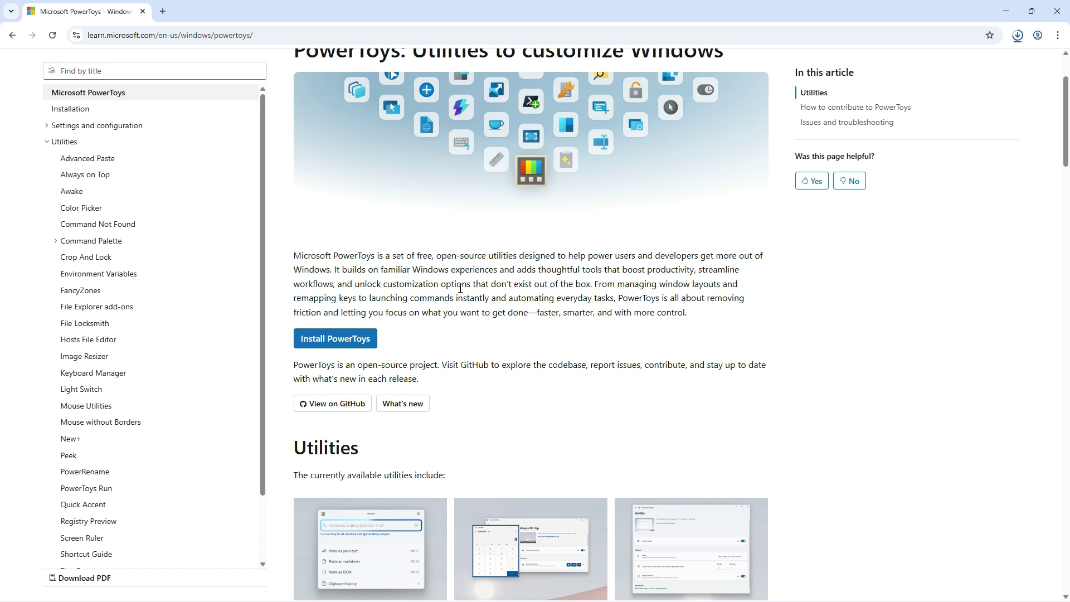
scroll(459, 290, up, 2)
scroll(461, 289, down, 5)
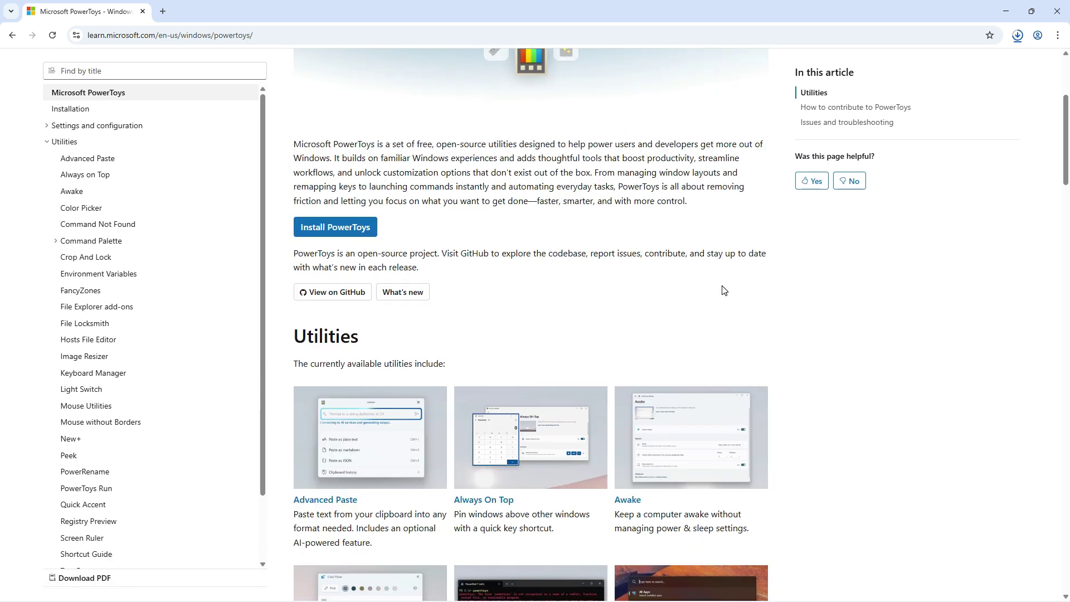
scroll(847, 303, down, 1)
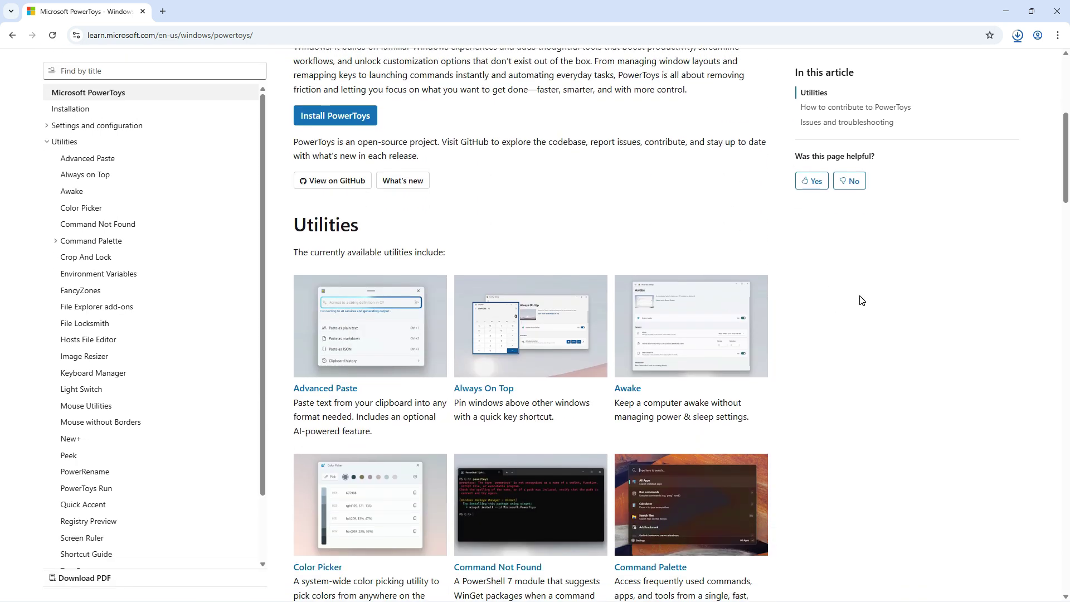
scroll(862, 301, down, 1)
scroll(863, 301, down, 1)
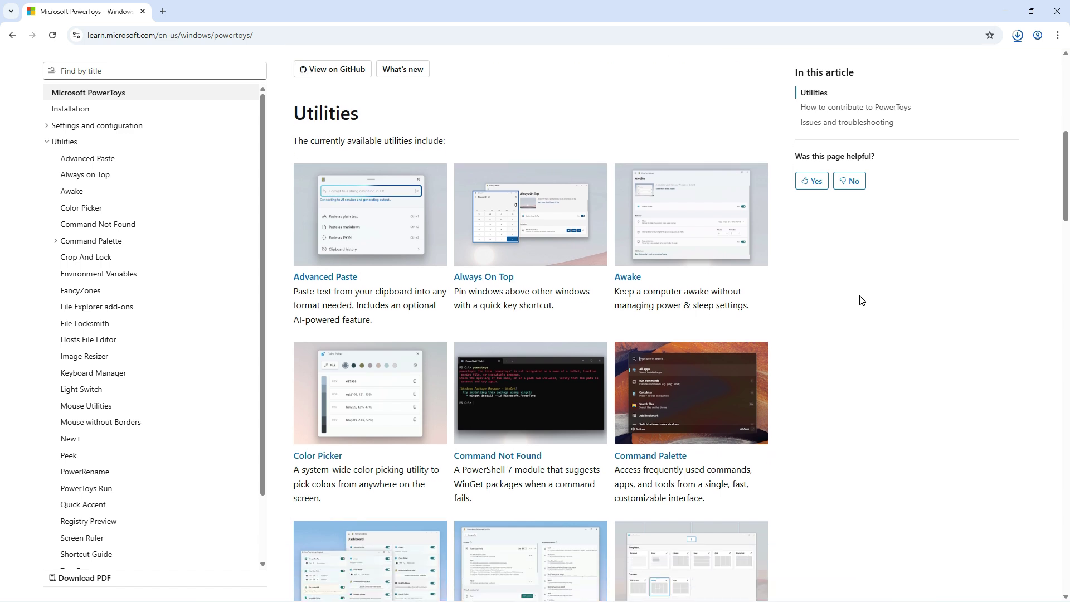
scroll(862, 301, down, 2)
scroll(862, 301, down, 2)
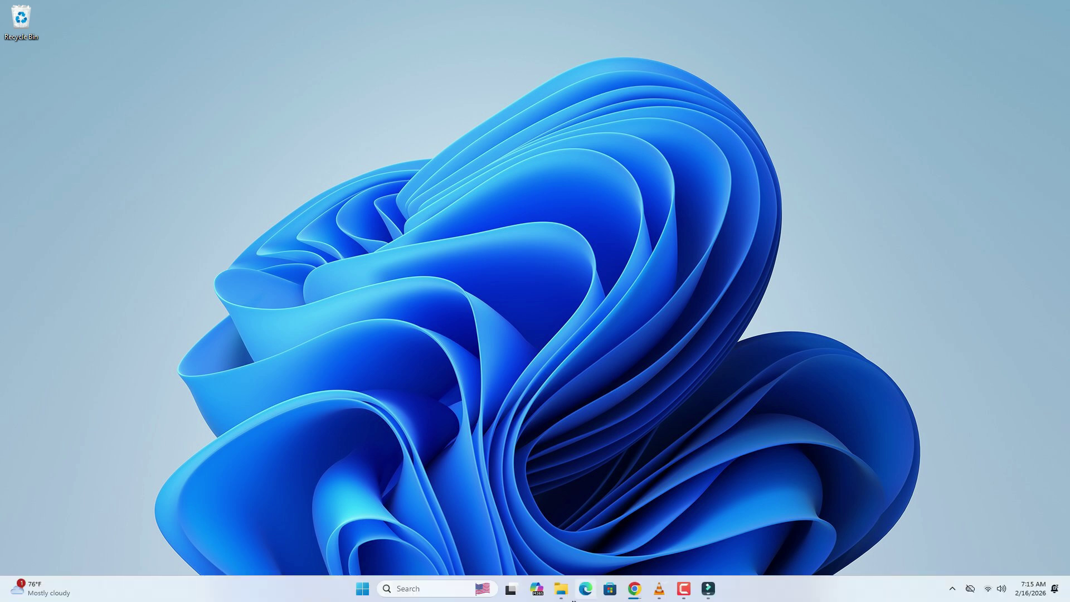
Step: Switch to Microsoft Store, search for "Microsoft powertoys", view the Microsoft PowerToys app page, and minimize the store
click(607, 592)
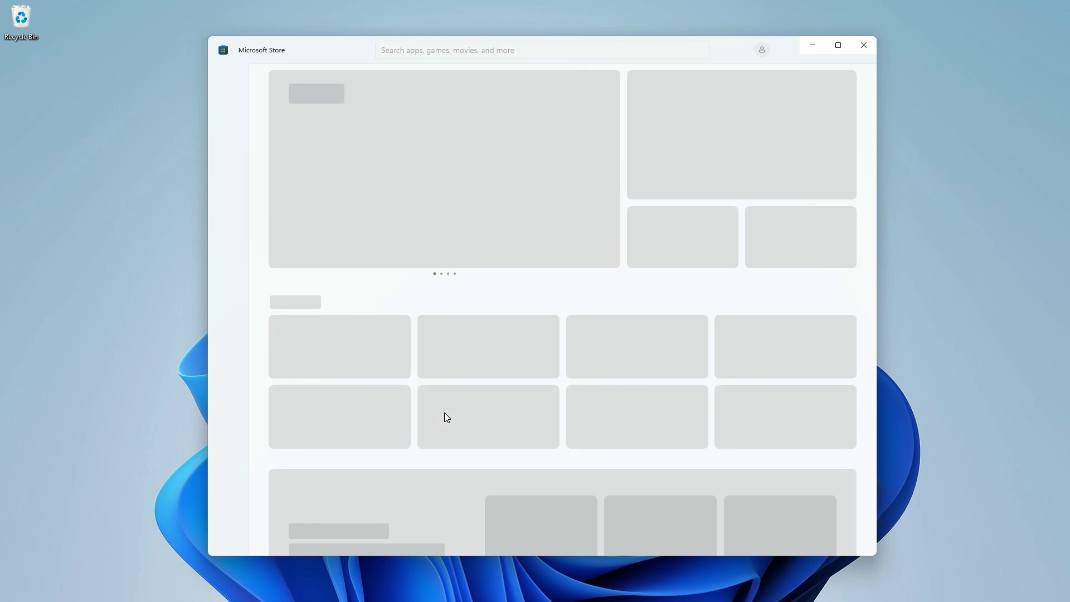
click(459, 48)
text(Microso)
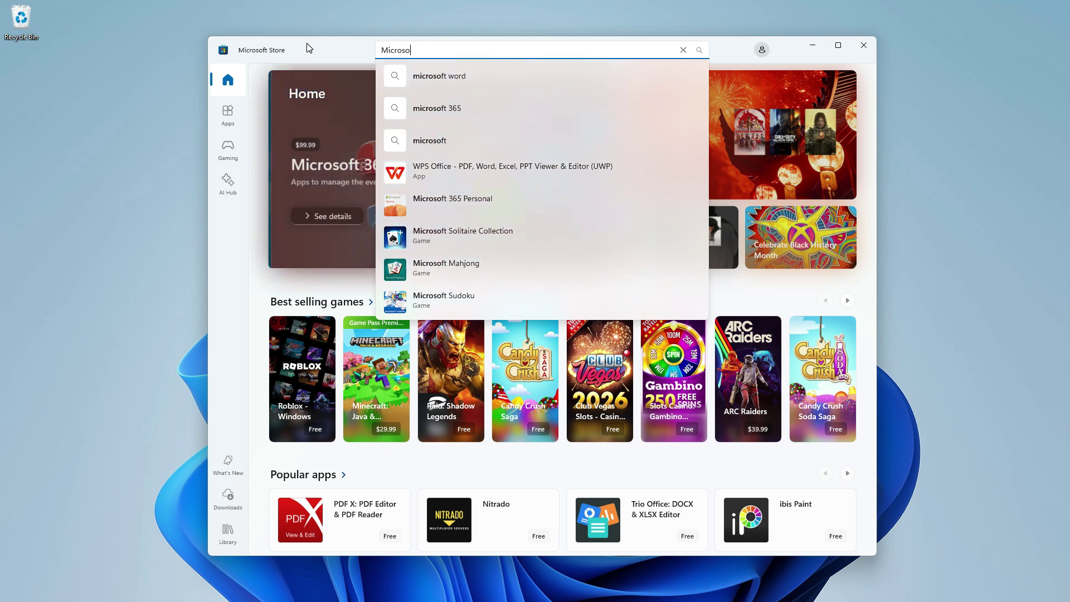
text(ft powertoy)
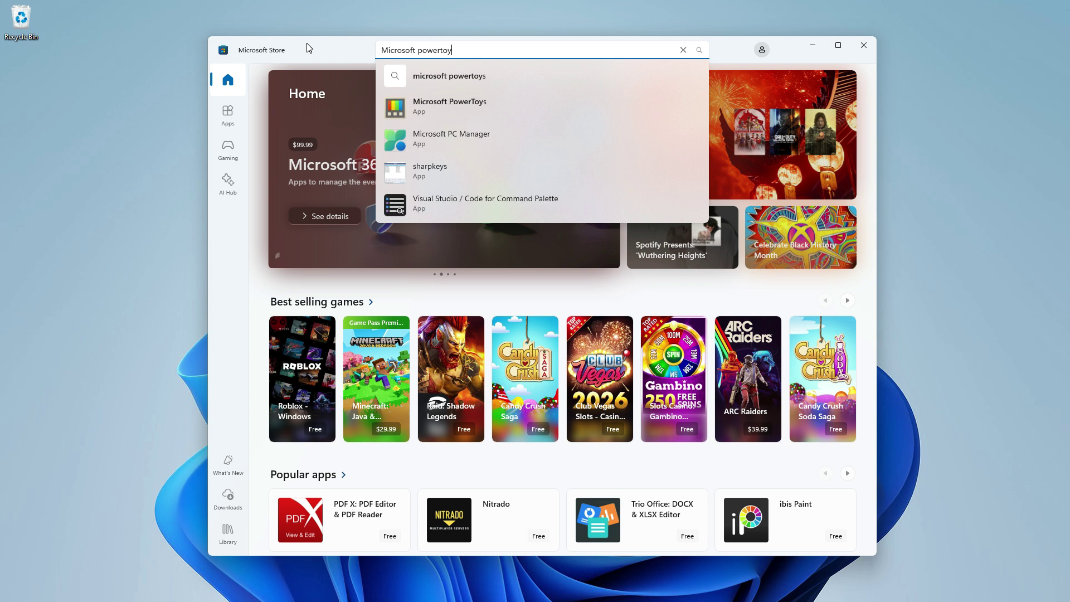
text(s)
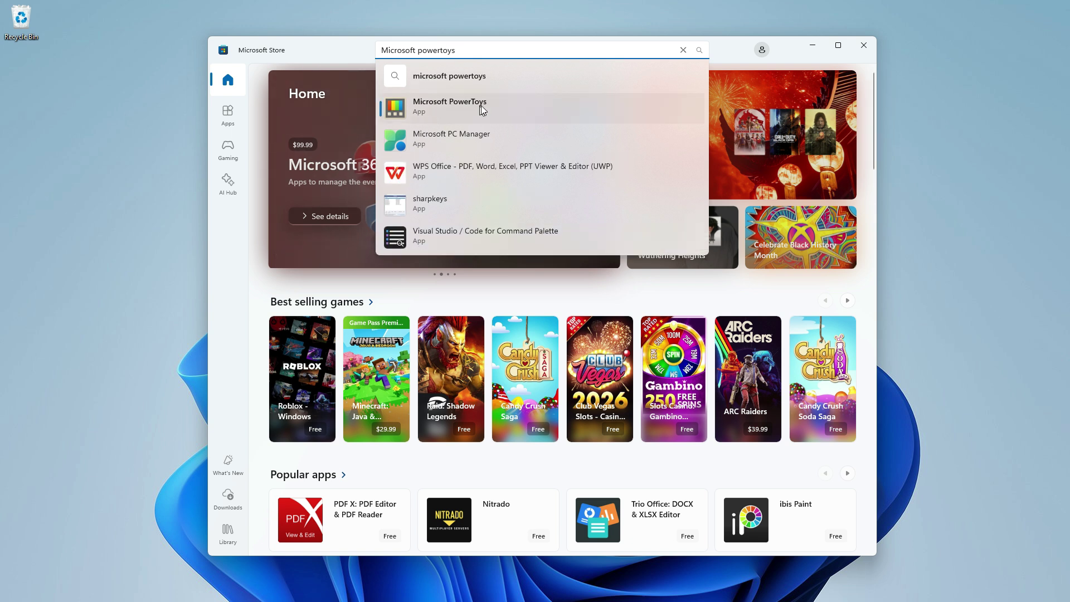
click(477, 107)
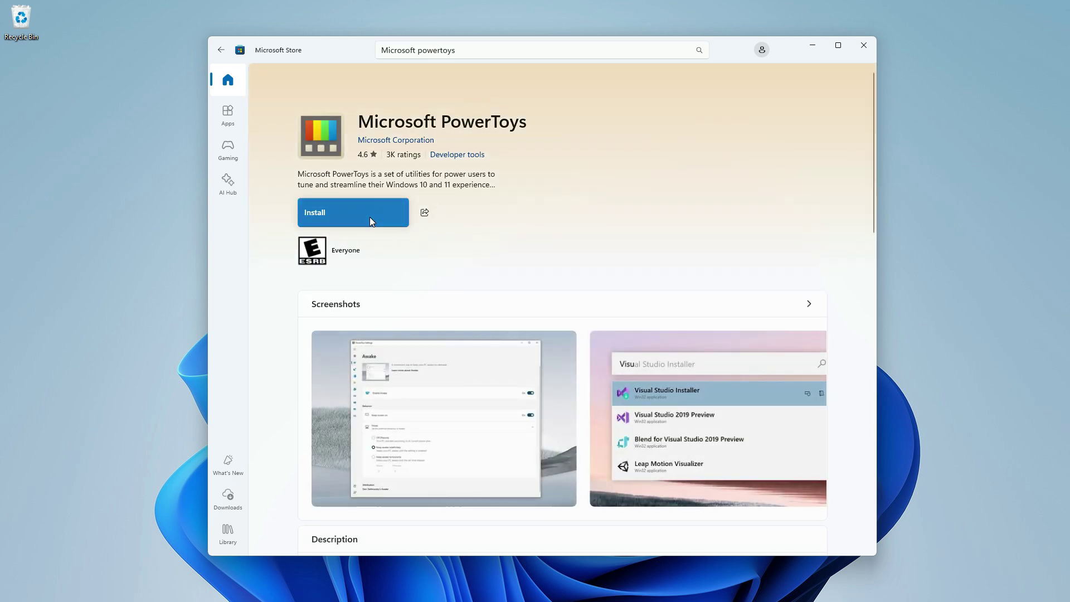
click(814, 48)
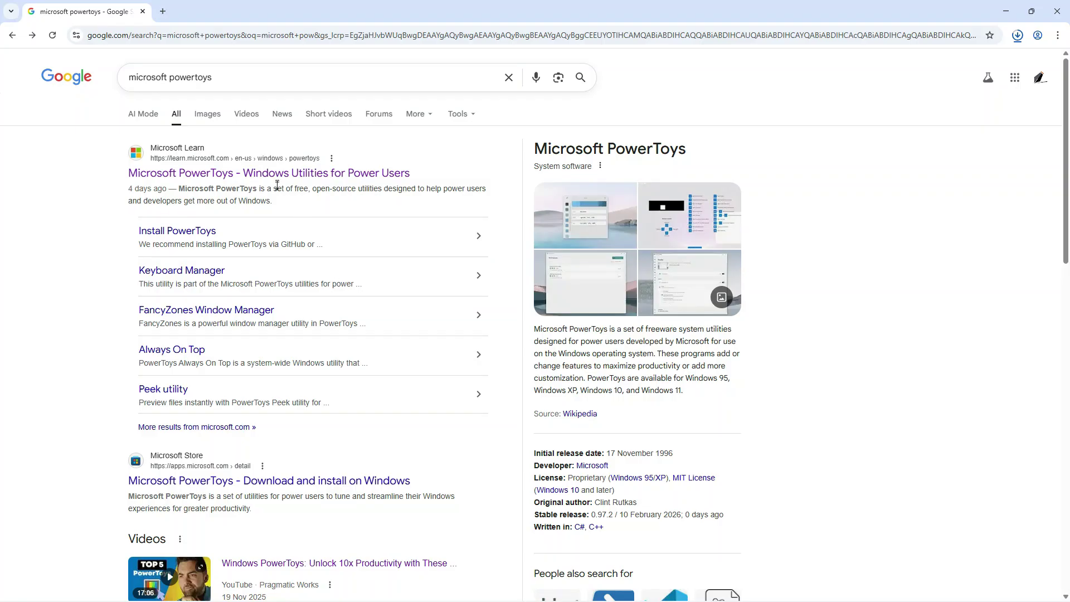
Step: From the Microsoft Learn PowerToys result in Chrome, go through the Install PowerToys article to the GitHub releases page
click(307, 173)
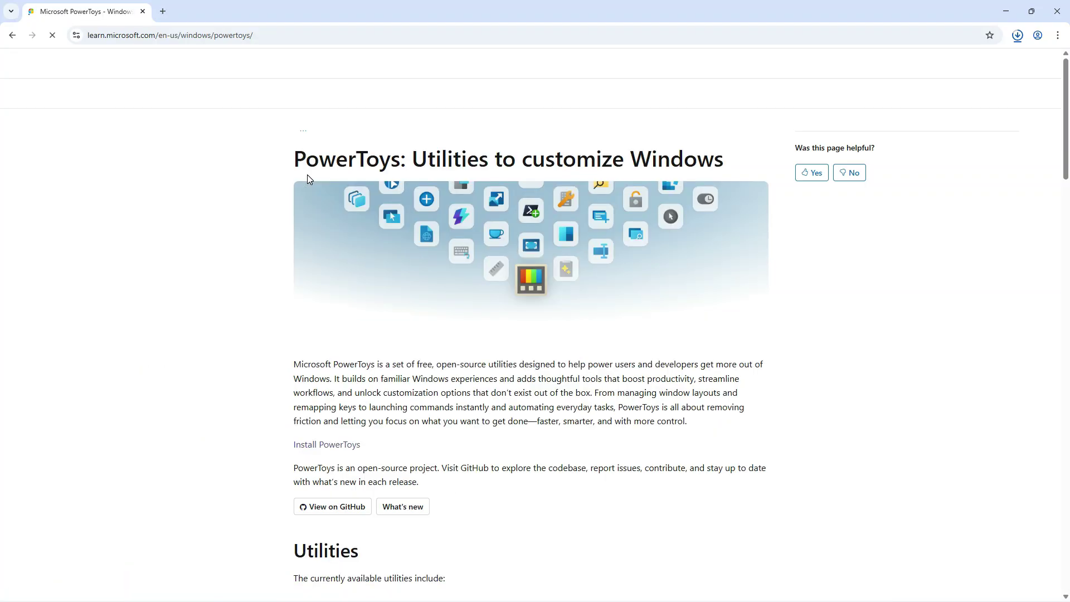
scroll(474, 293, down, 5)
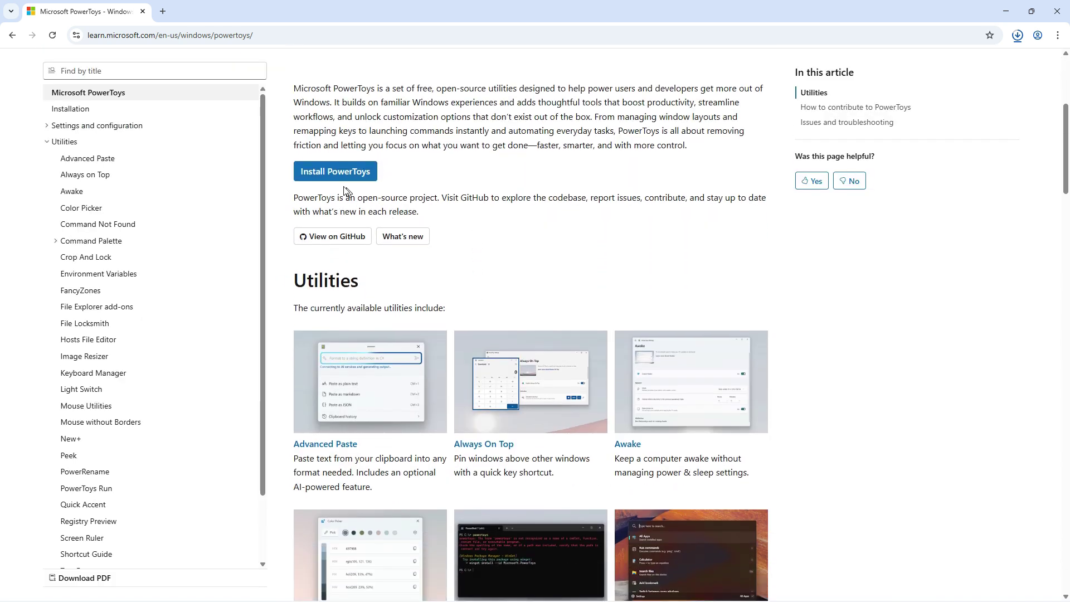
click(352, 179)
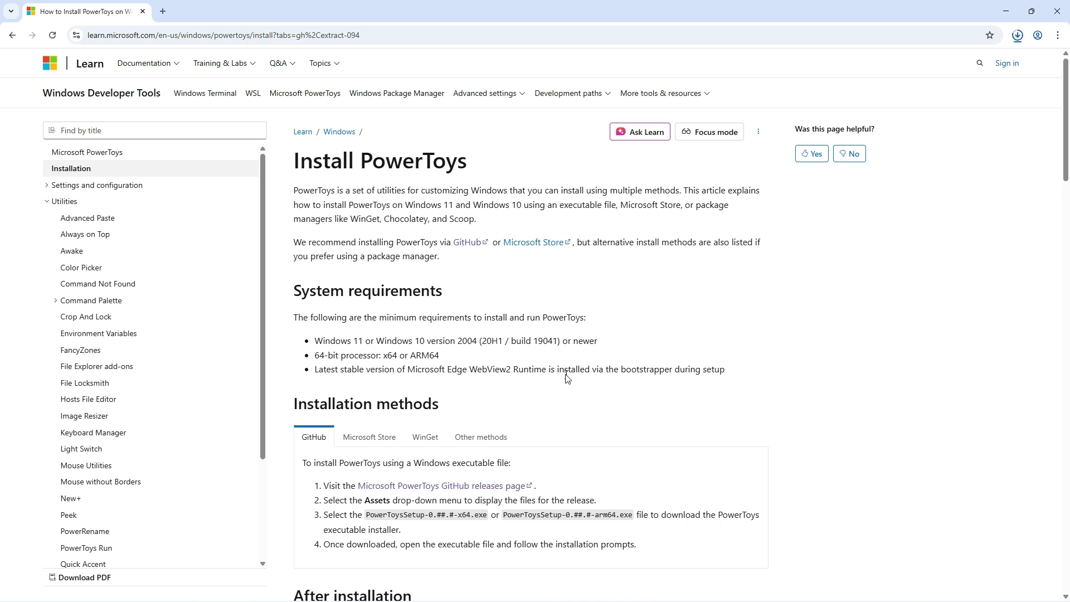
scroll(566, 375, down, 3)
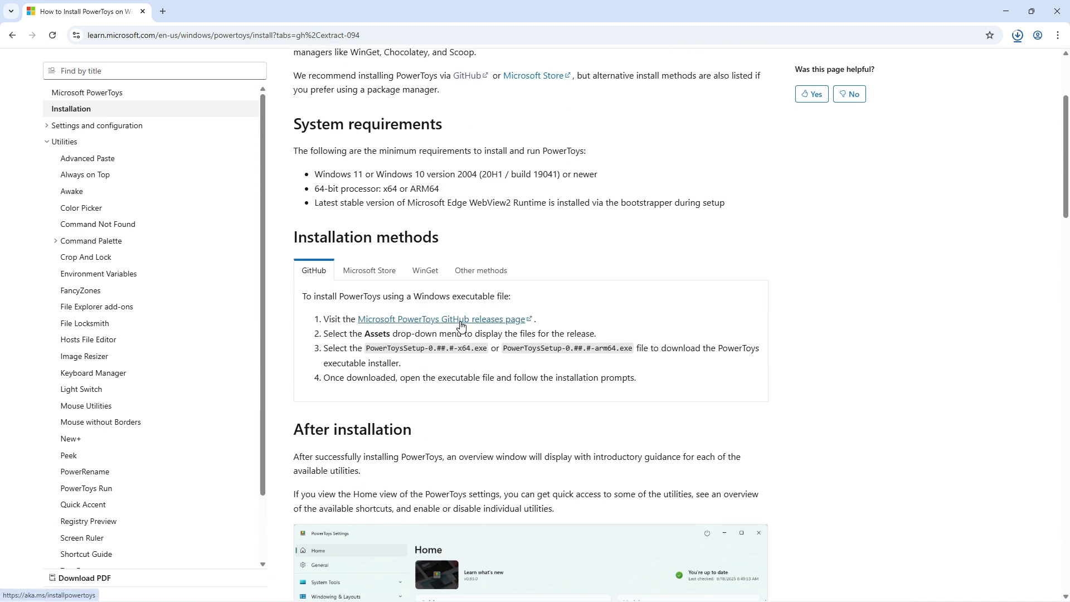
click(461, 326)
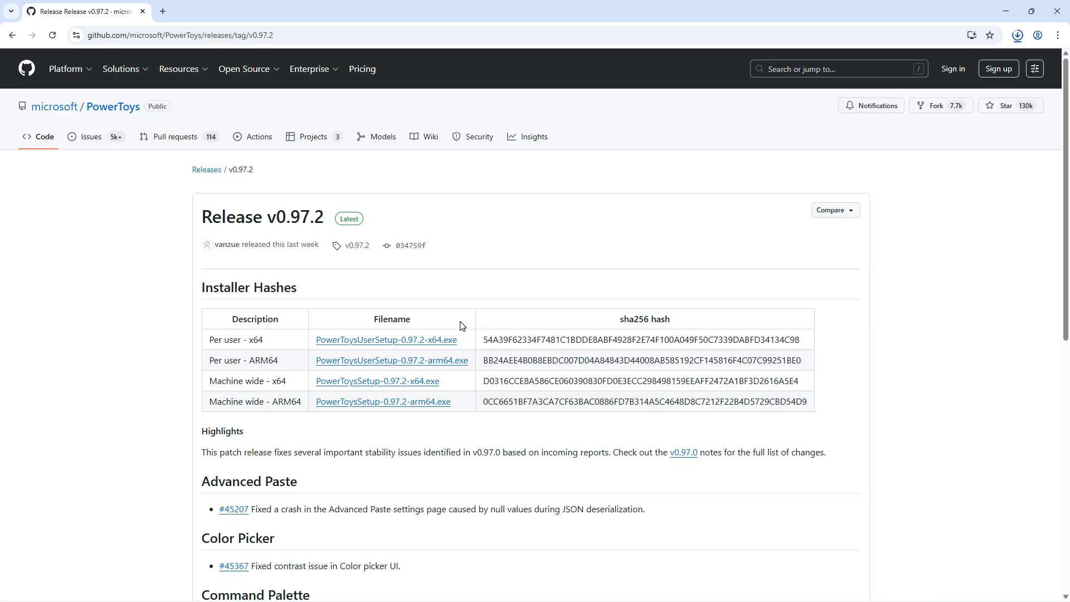
Step: Download the per-user x64 installer PowerToysUserSetup-0.97.2-x64.exe and show the downloaded file in its folder
click(424, 349)
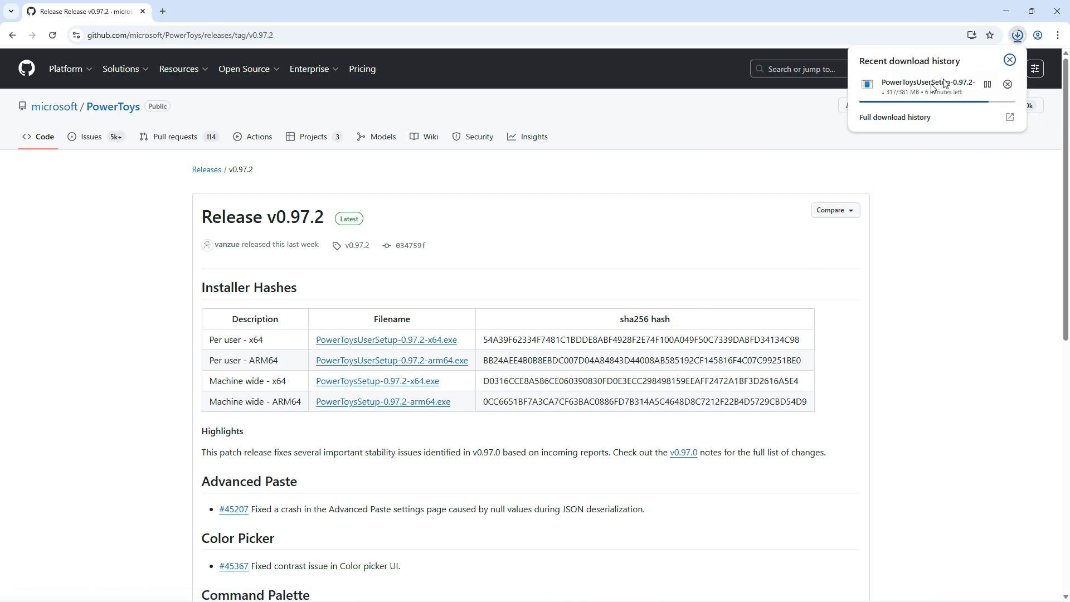
click(1018, 36)
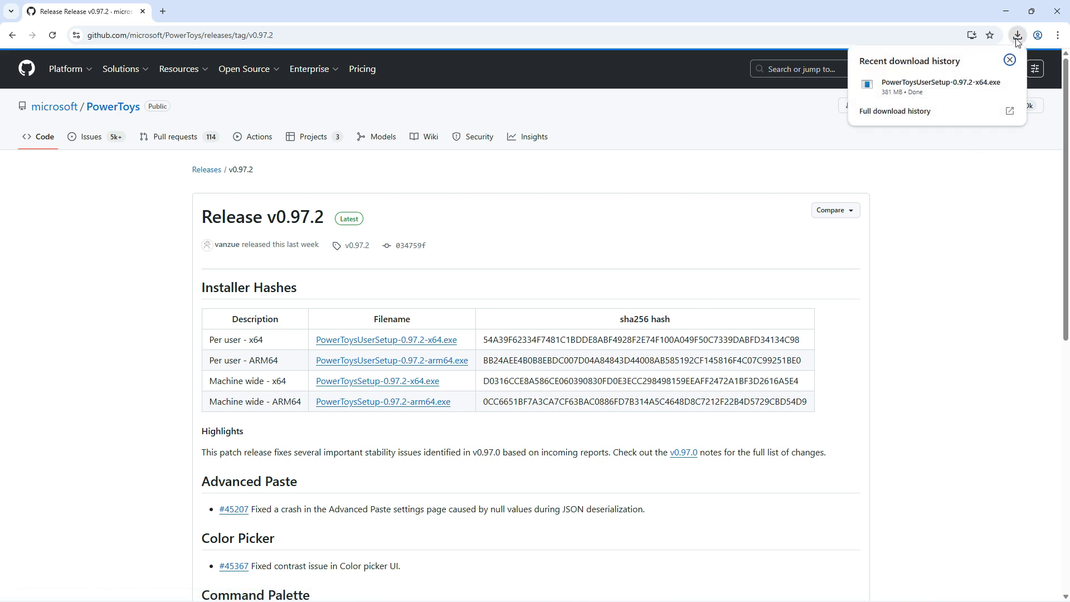
click(989, 85)
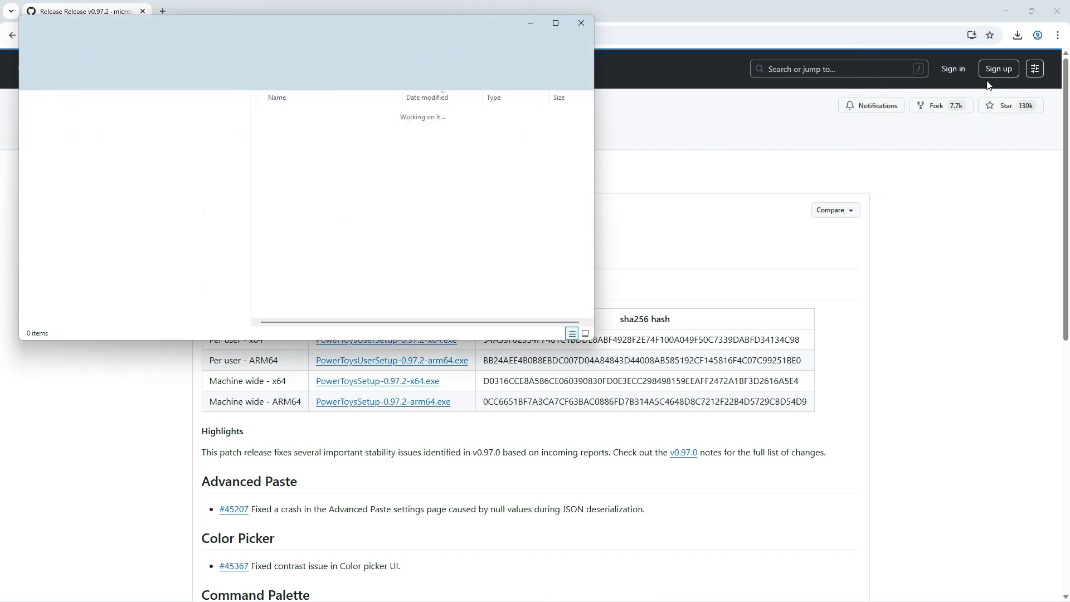
Step: Minimize the browser, launch PowerToysUserSetup-0.97.2-x64 from the Downloads folder, and minimize the folder window
click(1007, 19)
drag(364, 32, 558, 136)
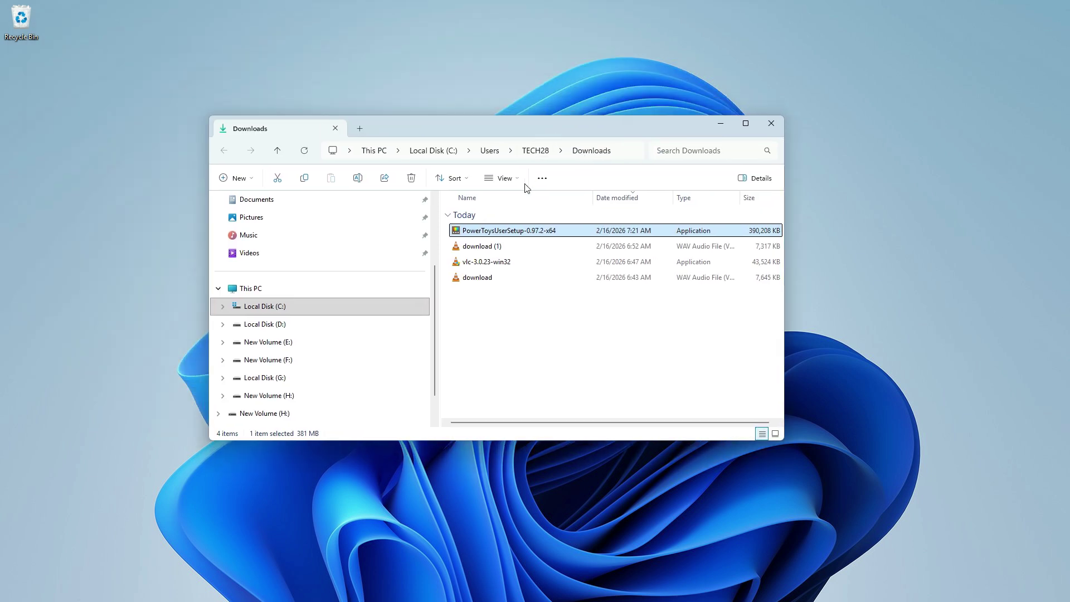
double_click(508, 232)
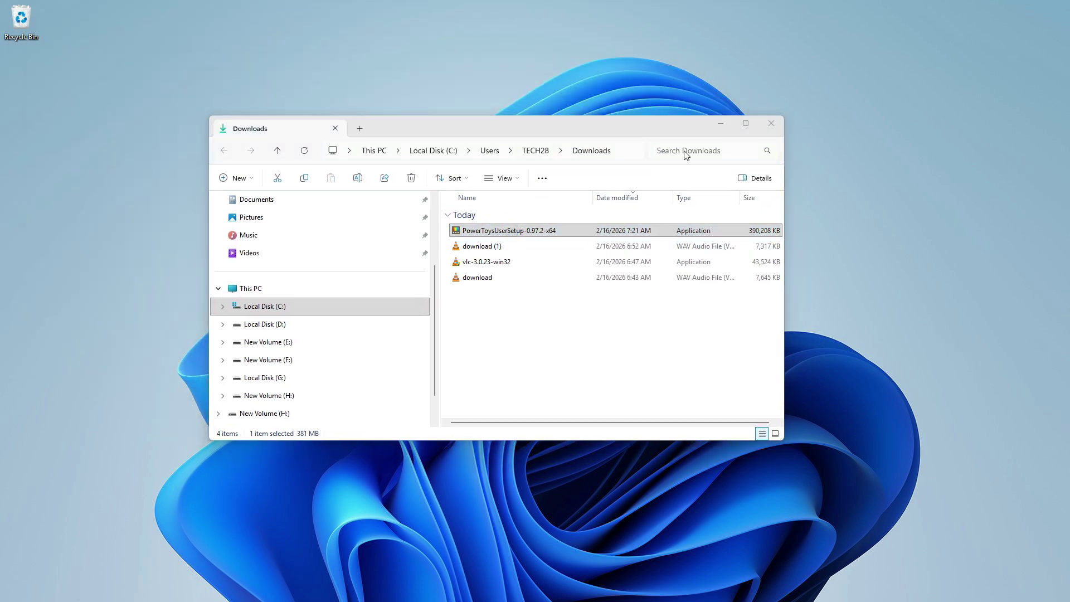
click(720, 124)
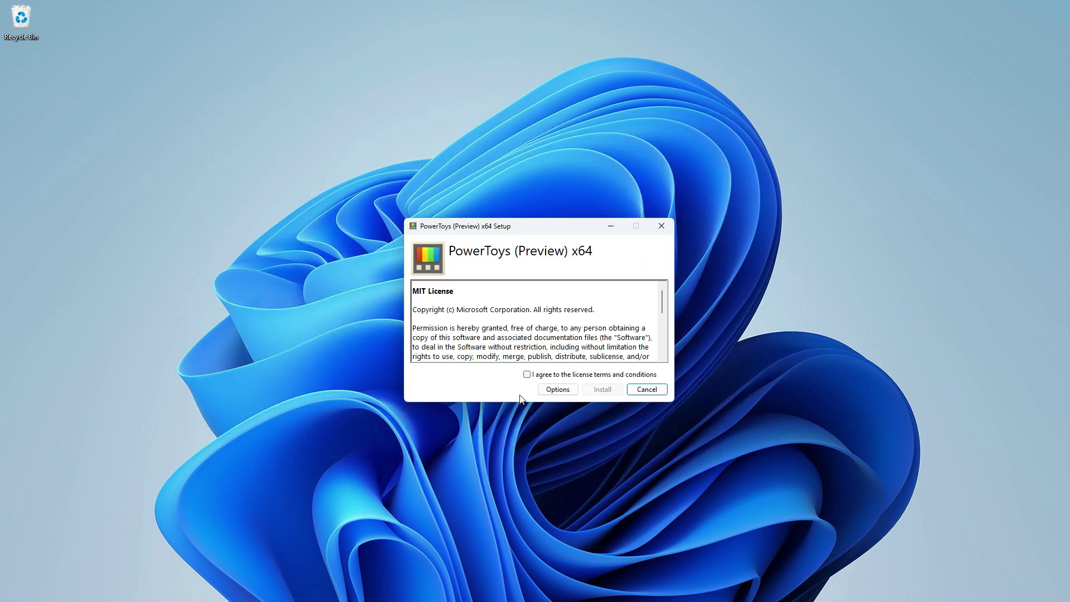
Step: Agree to the license terms, install PowerToys (Preview) x64, and close the setup once its notification-area icon has been checked
click(527, 374)
click(599, 391)
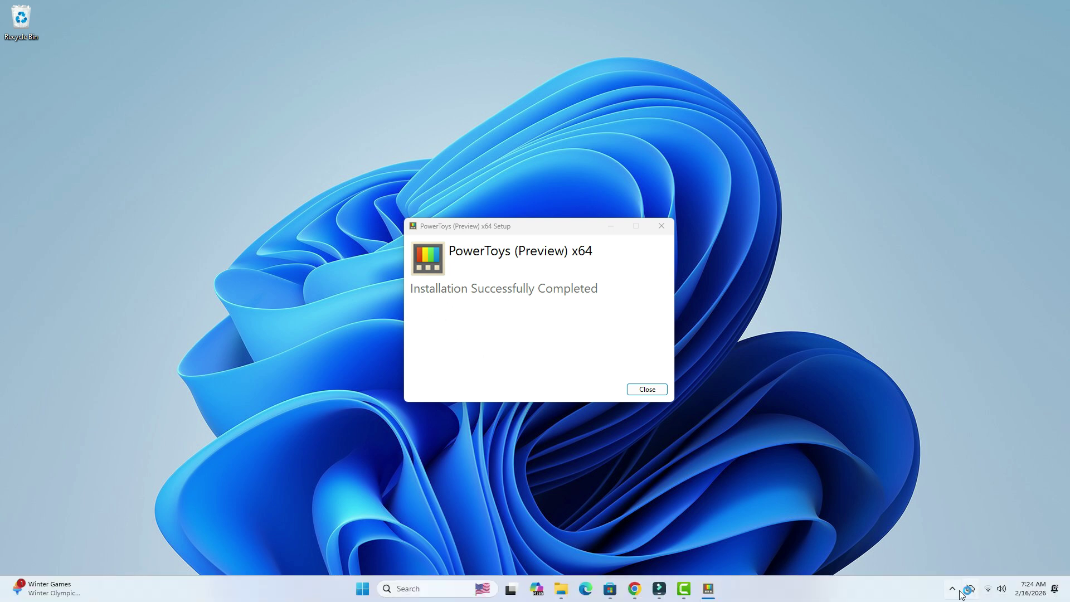
click(952, 588)
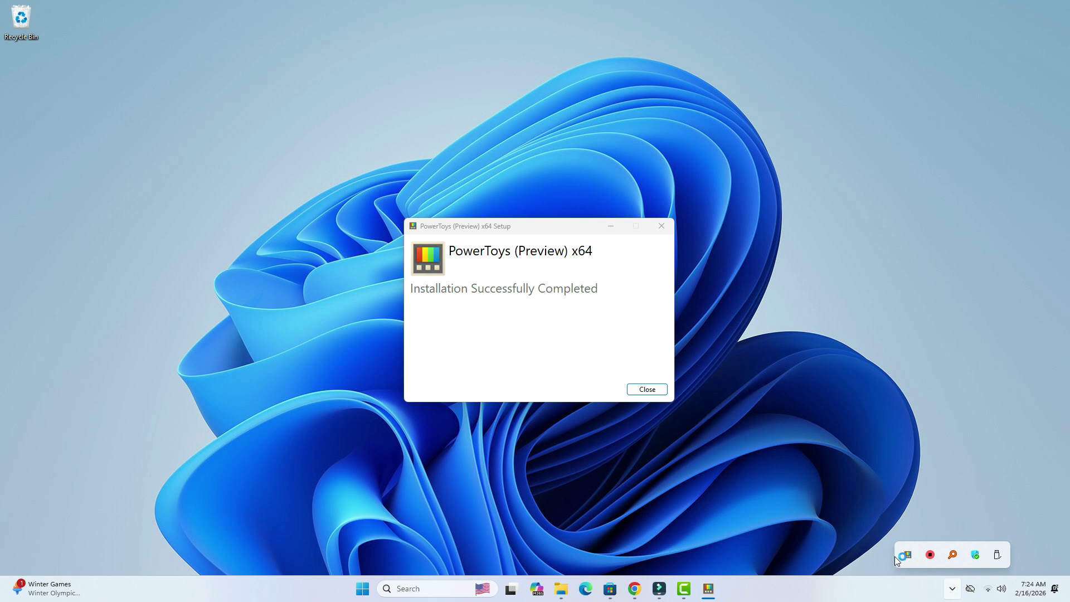
click(540, 351)
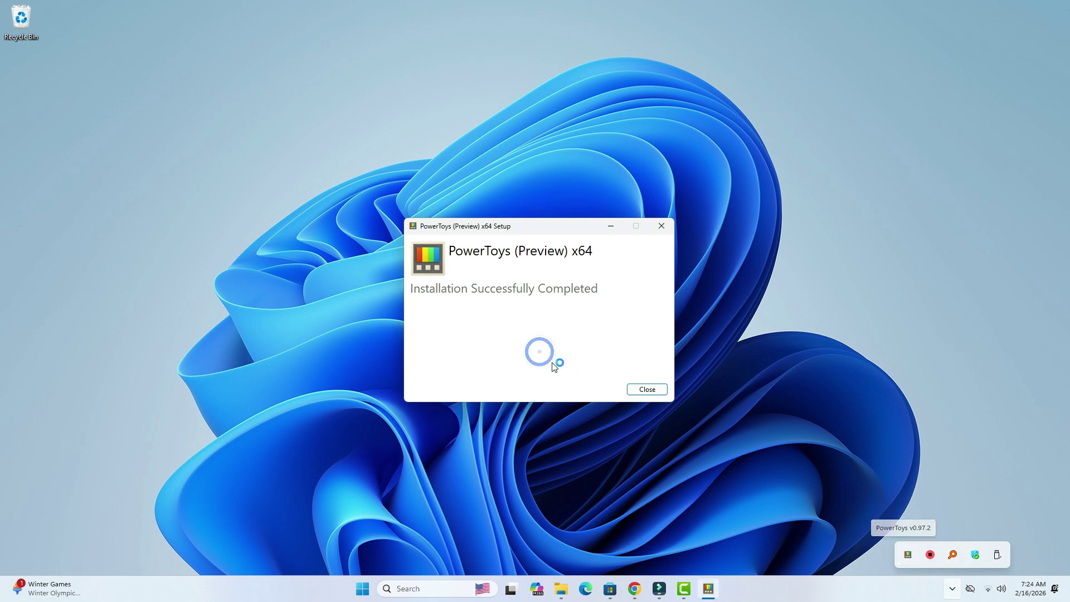
click(645, 389)
Step: Examine the options offered by the PowerToys and Awake icons among the hidden notification-area icons
click(952, 589)
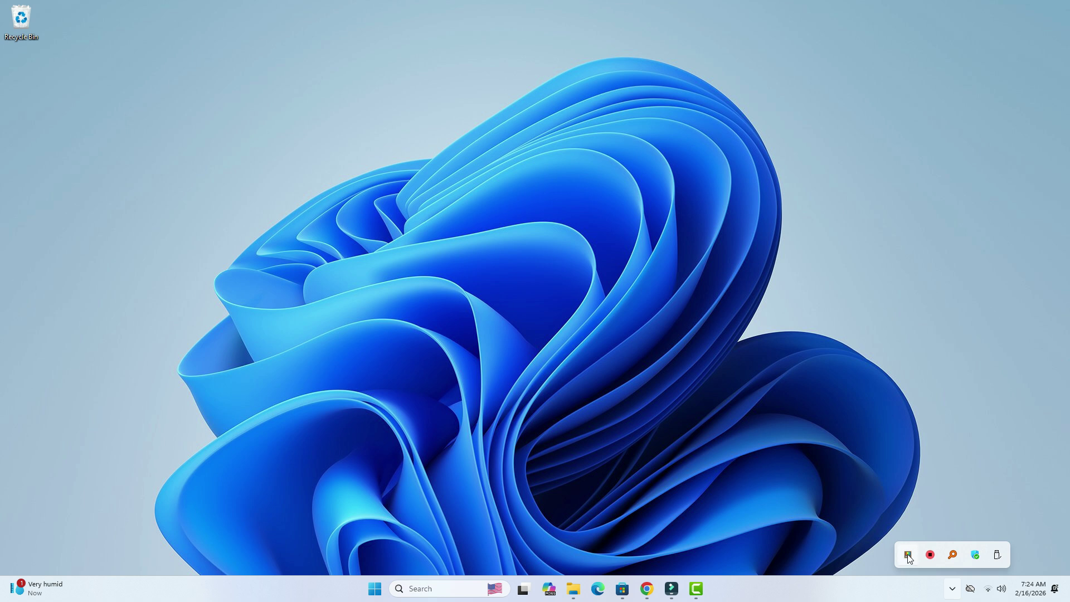
right_click(908, 555)
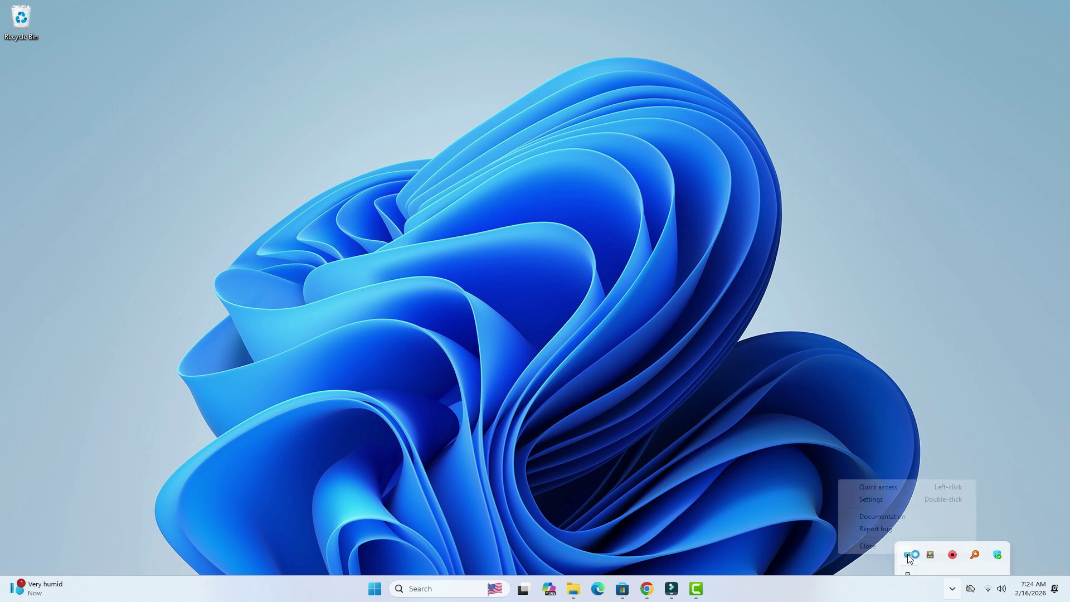
click(834, 530)
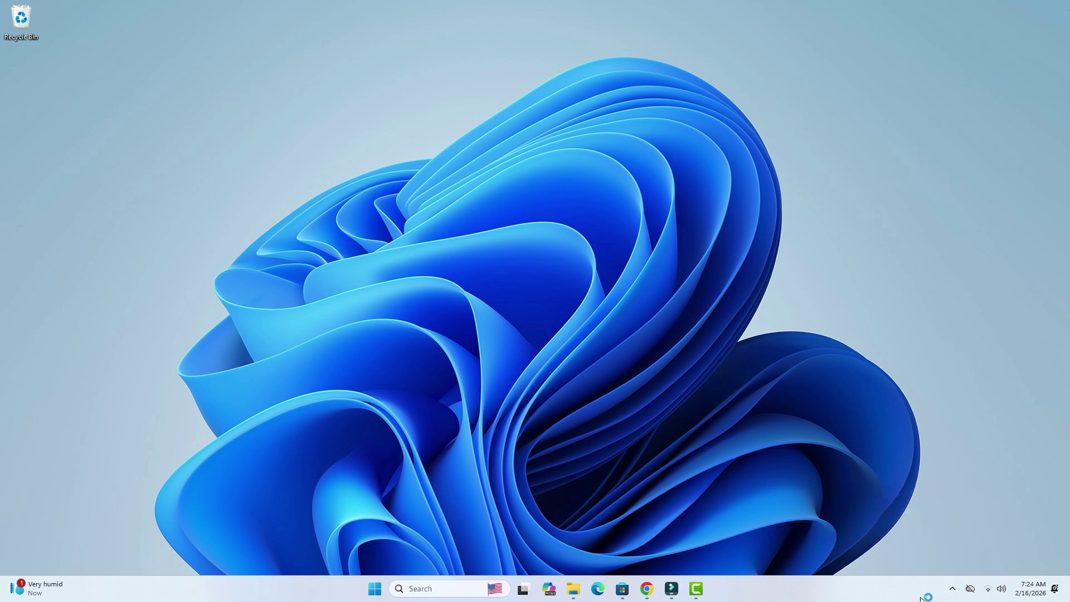
click(952, 588)
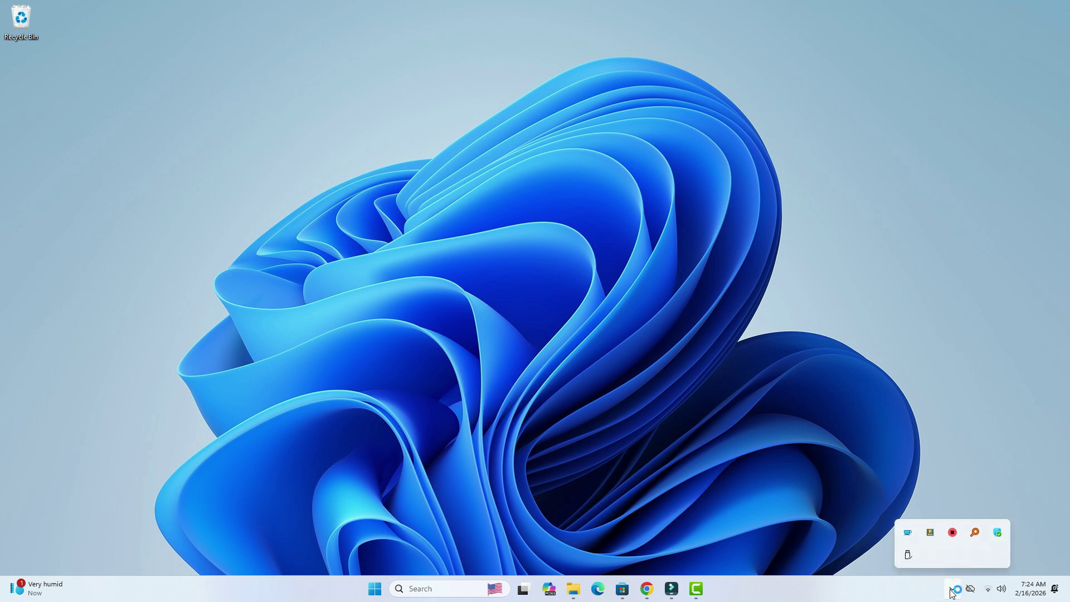
right_click(908, 533)
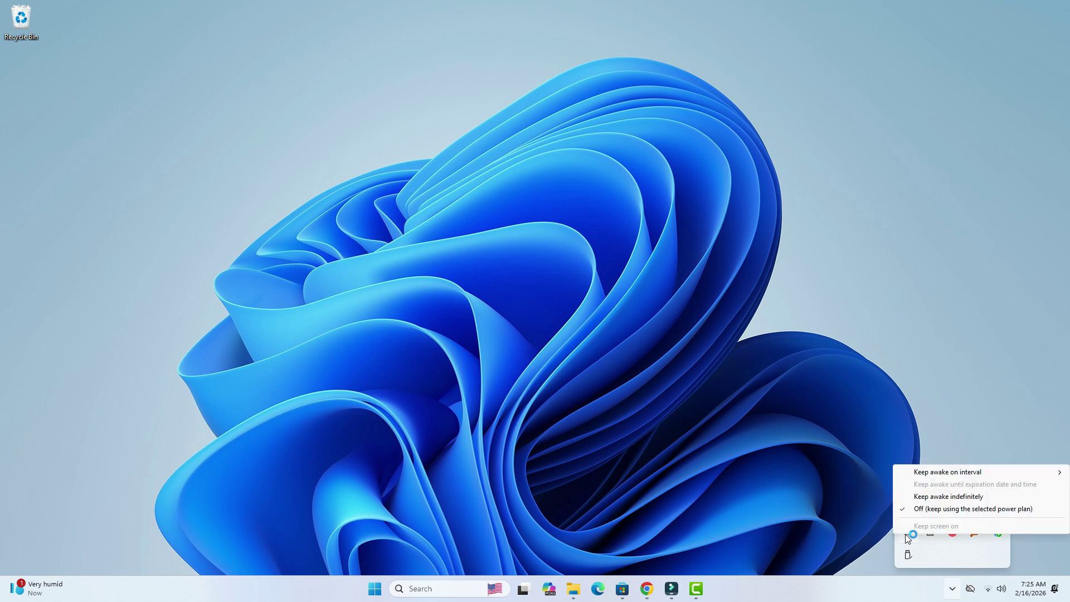
key(Escape)
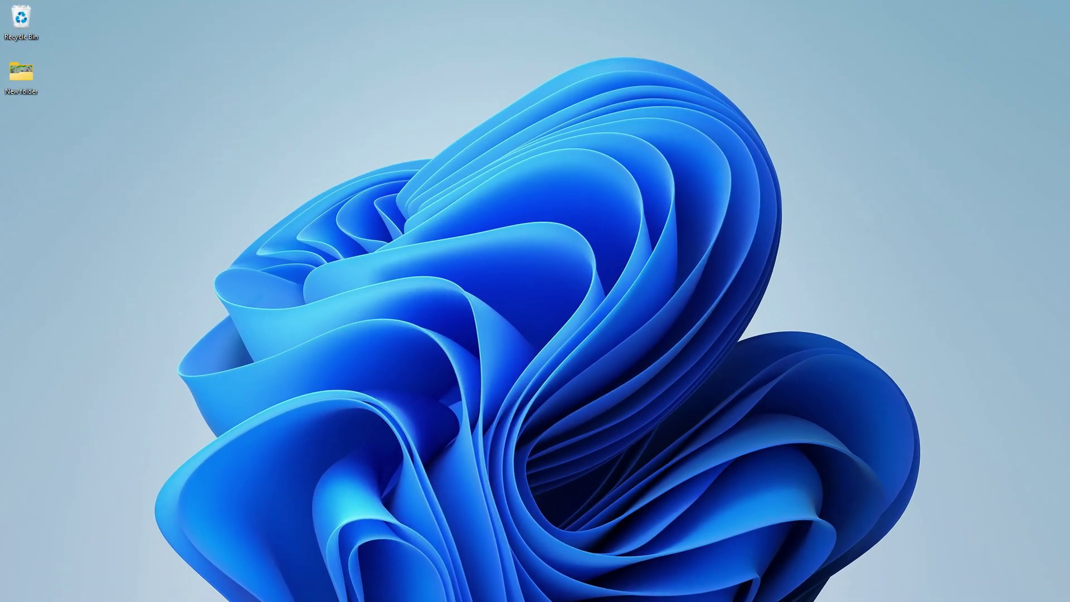
Step: Open PowerToys (Preview) from a search and turn on the FancyZones utility in its settings
click(386, 591)
text(p)
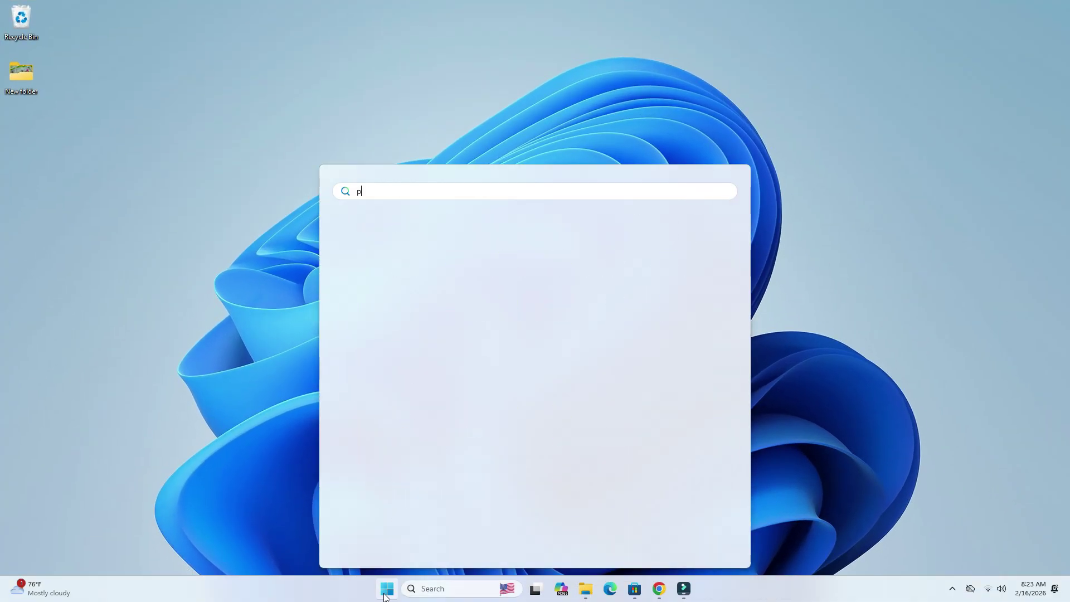
text(owert)
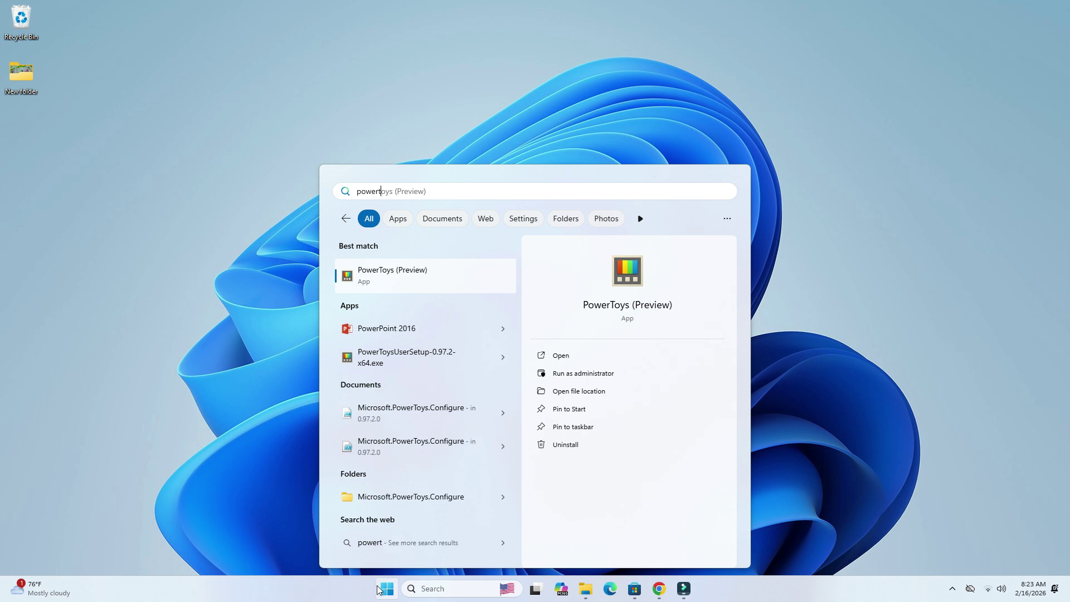
click(414, 288)
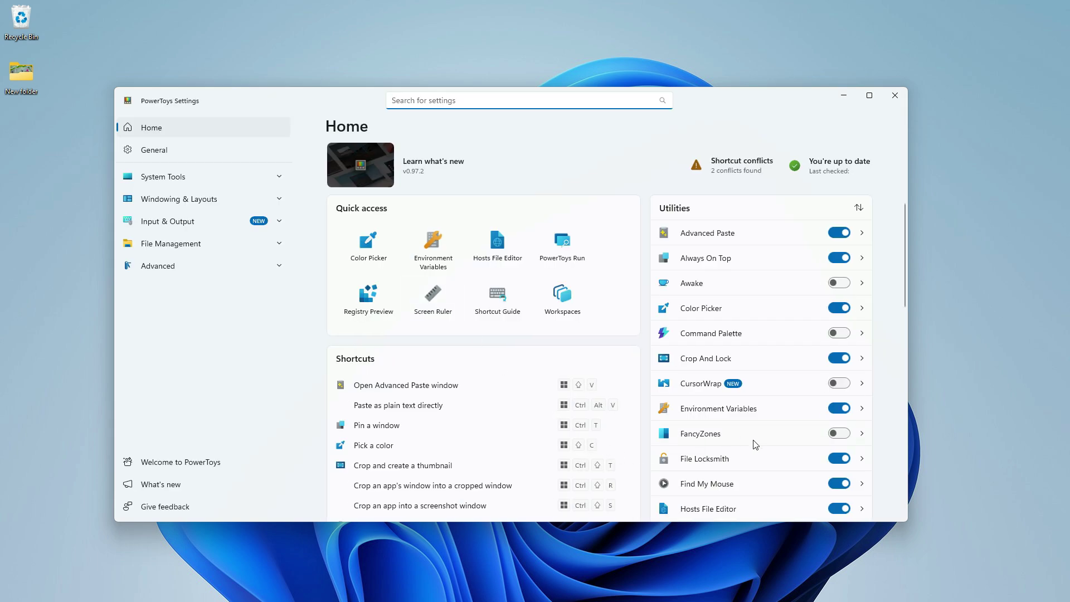
click(843, 437)
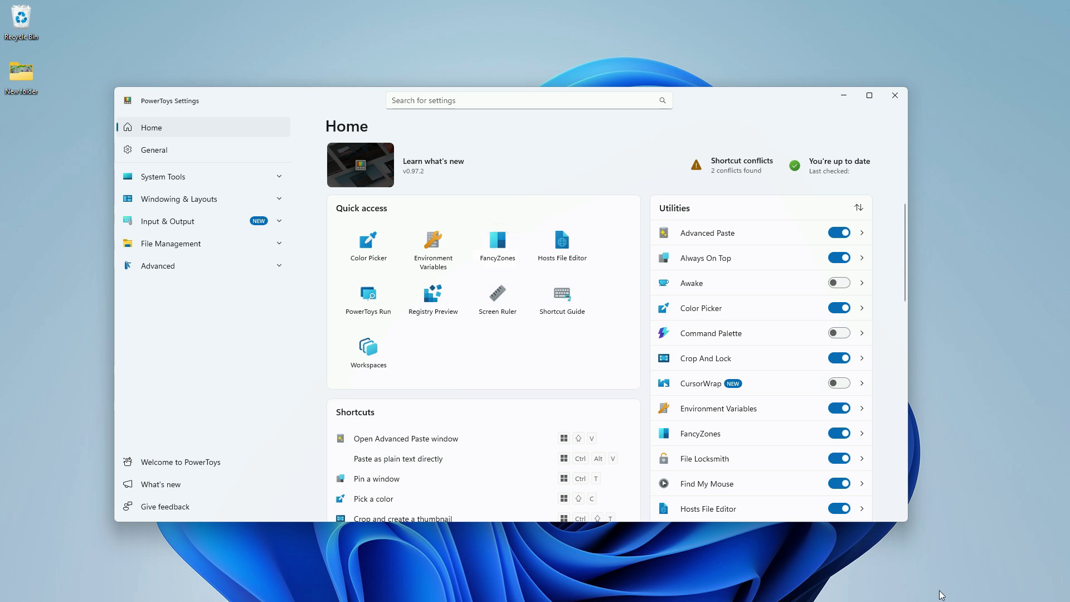
Step: Check the PowerToys quick access list and the Windowing & Layouts utilities, then close PowerToys Settings
click(962, 591)
right_click(923, 556)
click(895, 488)
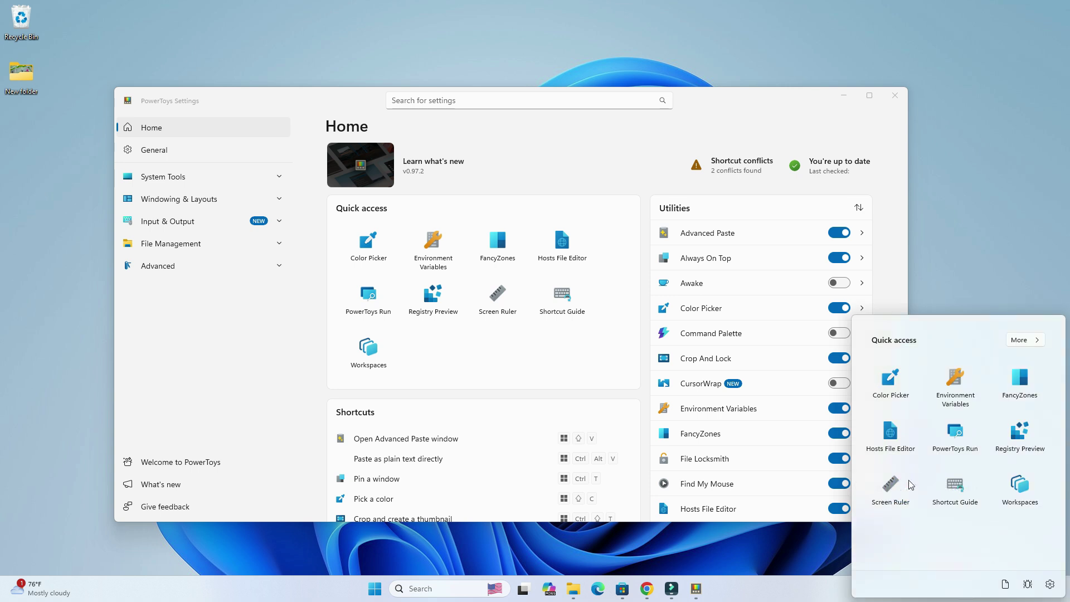
click(971, 279)
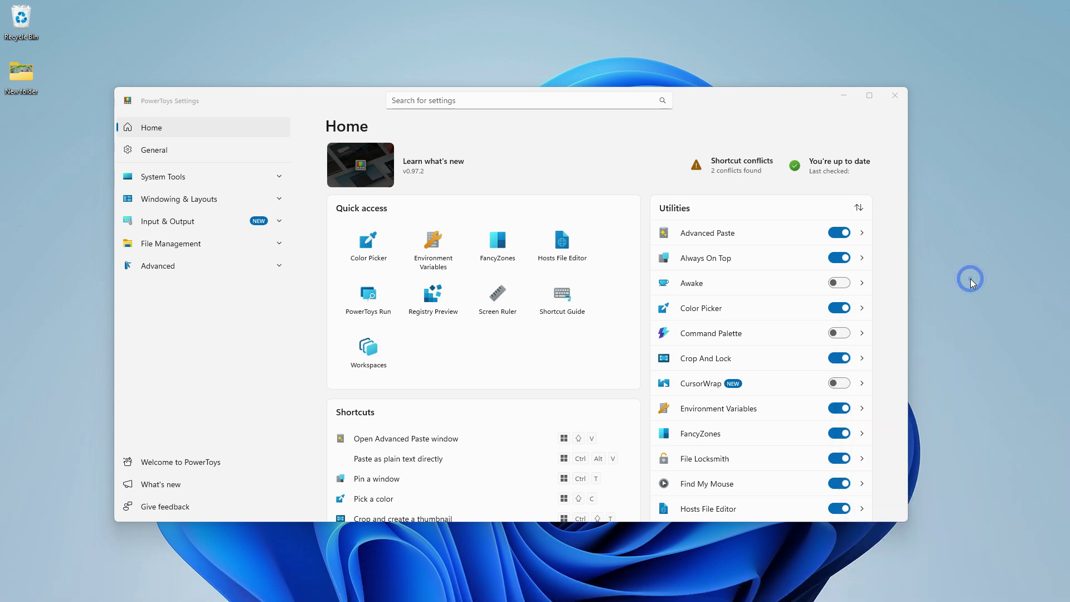
click(280, 199)
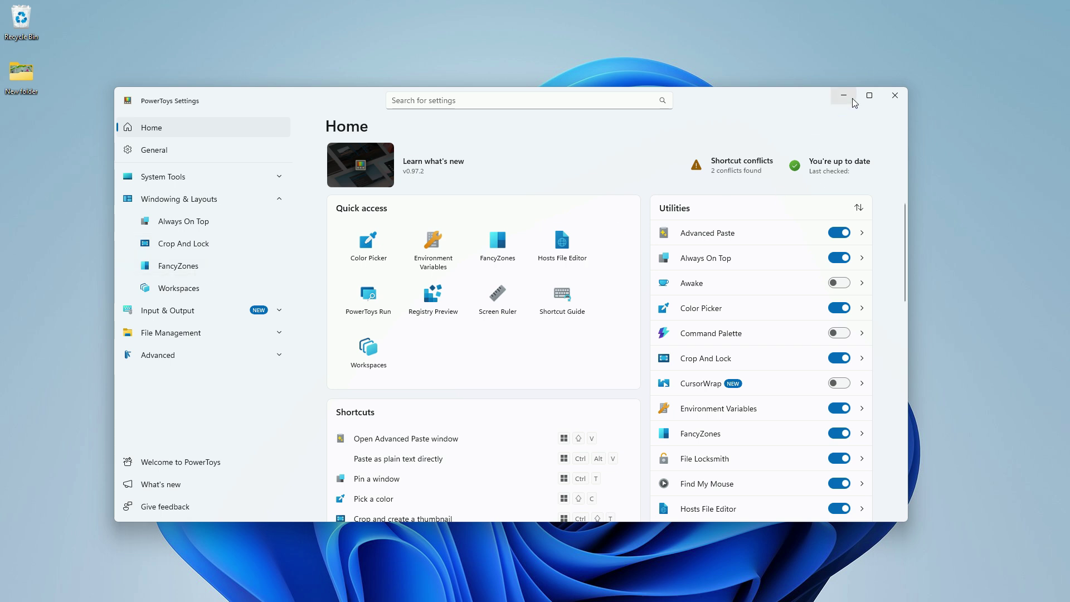
click(895, 96)
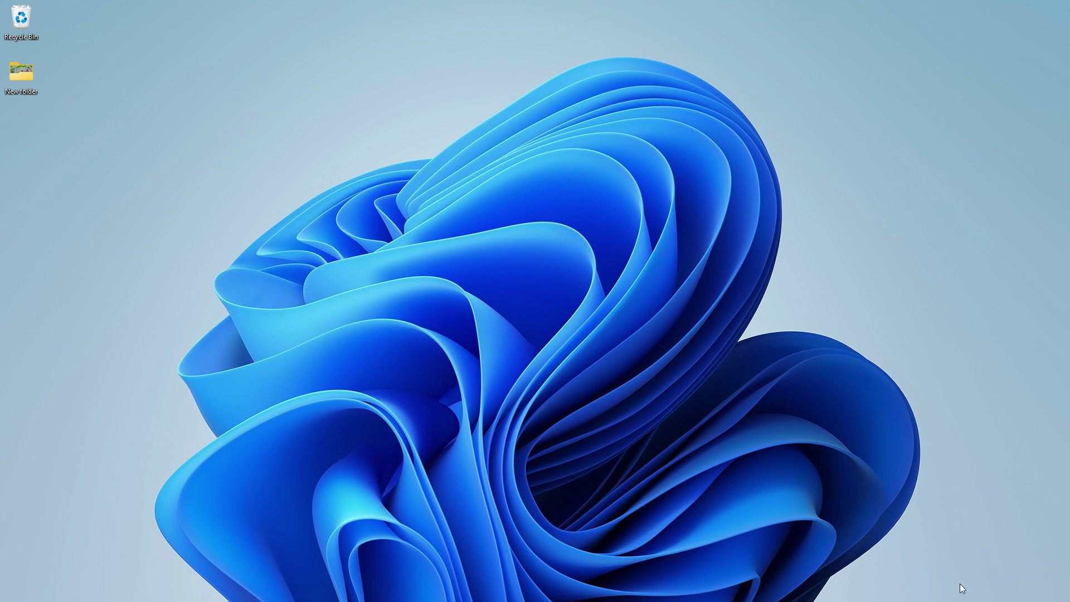
Step: Launch the FancyZones Editor from the PowerToys quick access list in the notification area
click(952, 588)
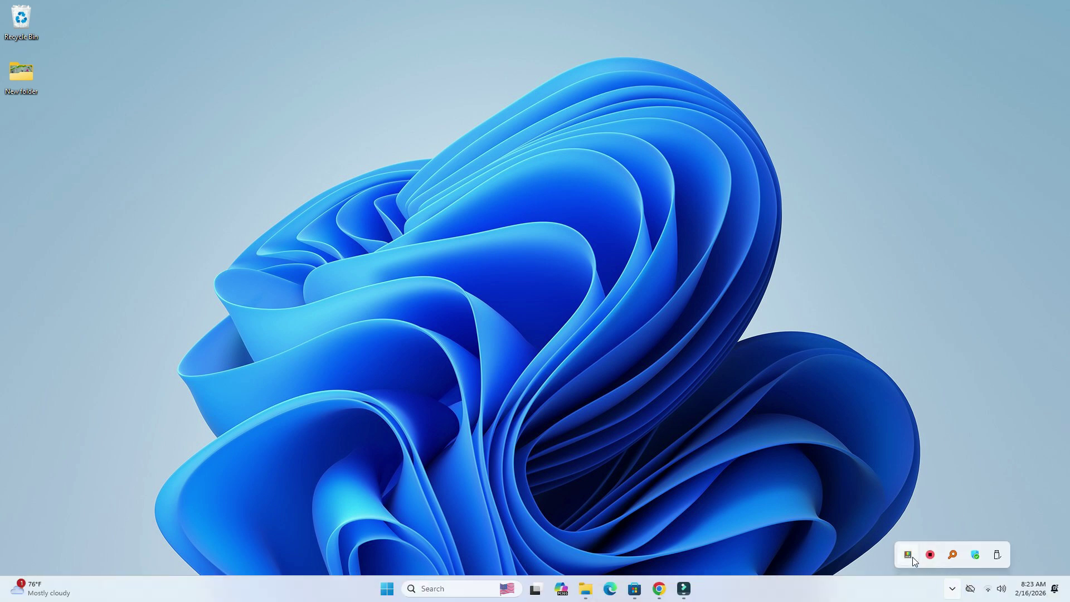
right_click(912, 557)
click(901, 491)
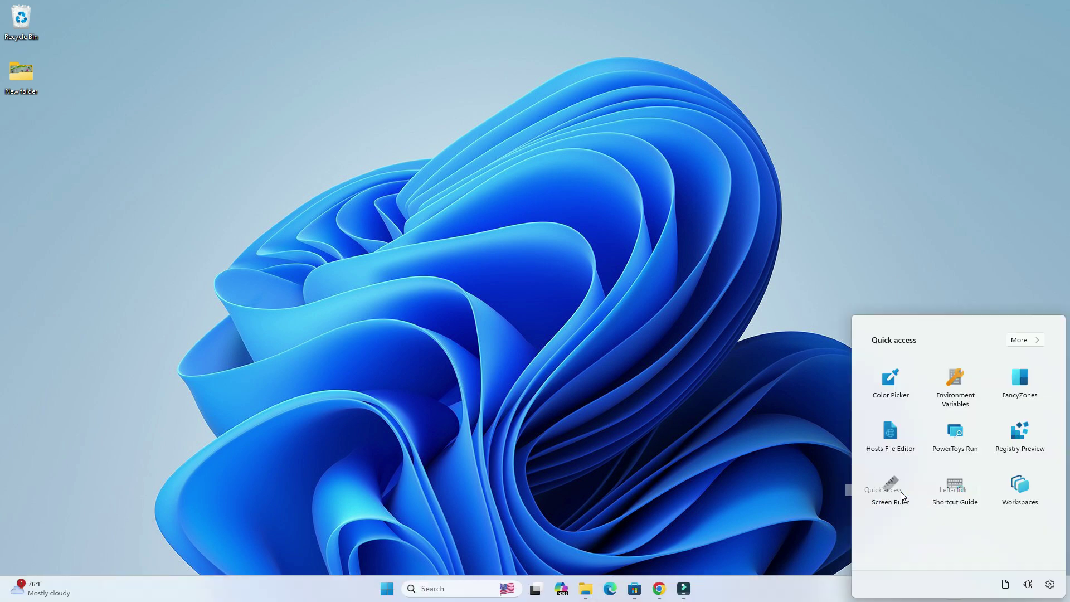
click(1019, 380)
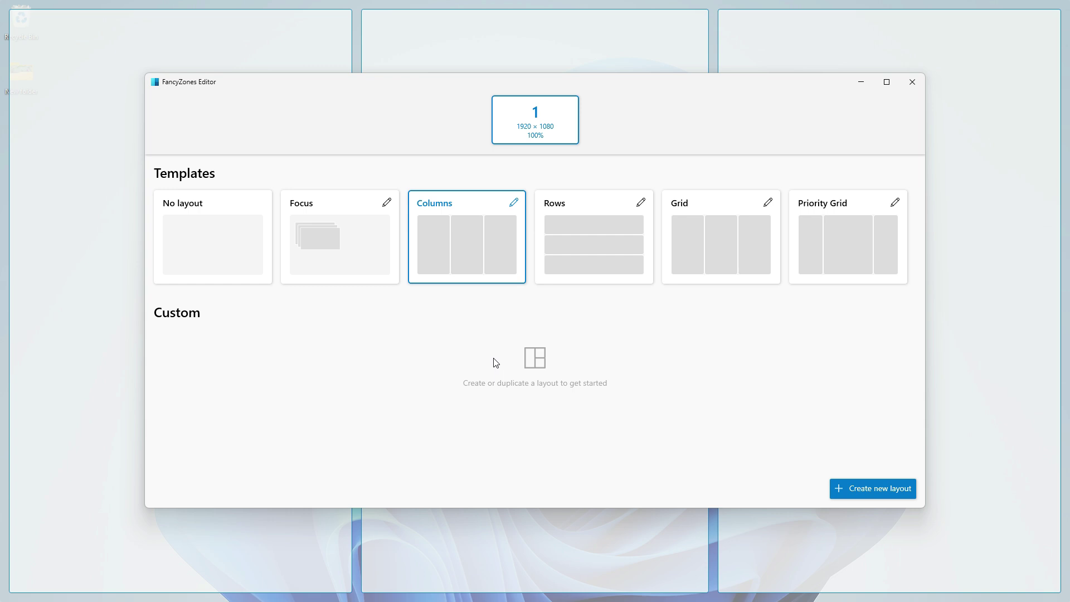
Step: Preview the Focus, Columns, Rows, Grid and Priority Grid templates, and choose Columns as the active layout
click(360, 241)
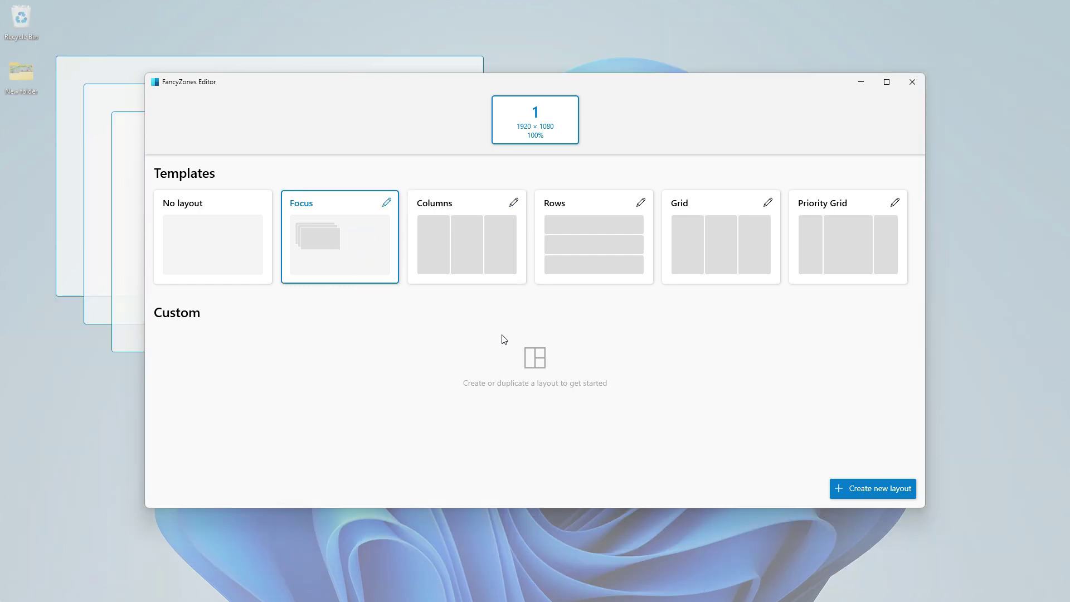
click(479, 255)
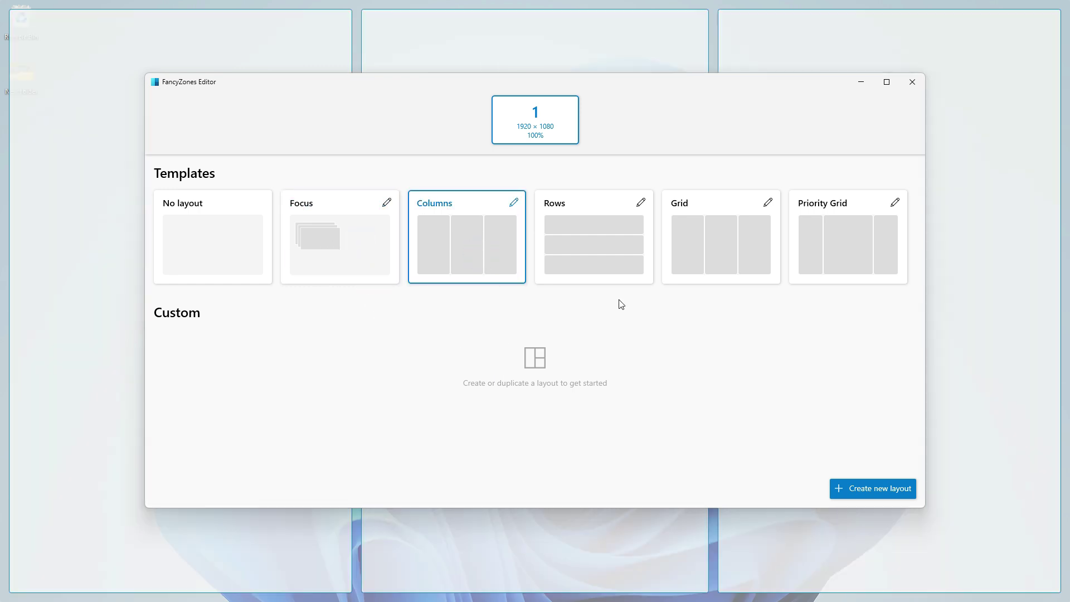
click(622, 266)
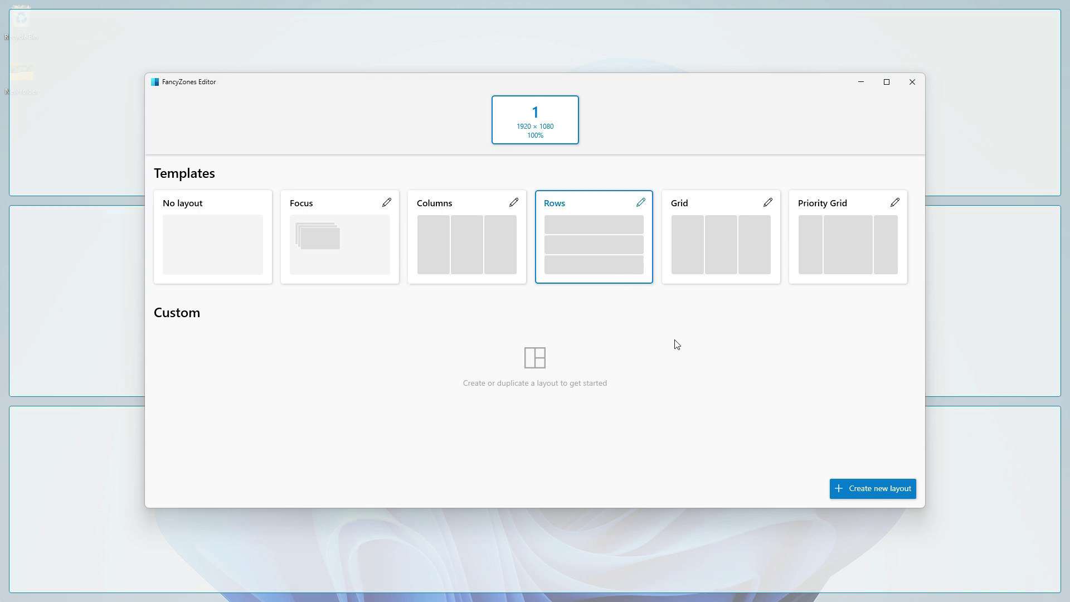
click(736, 259)
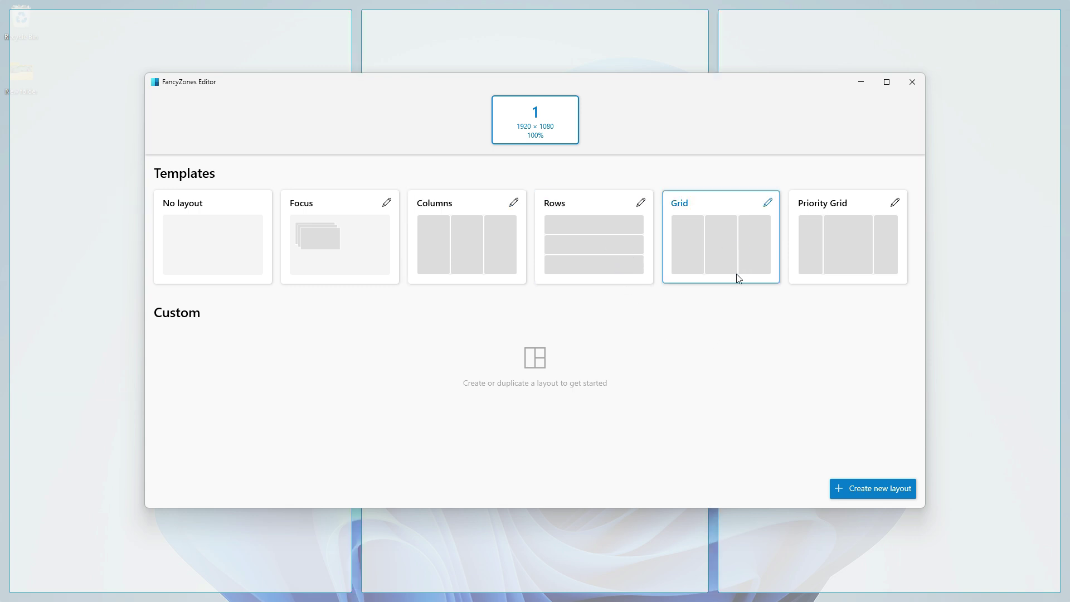
click(864, 268)
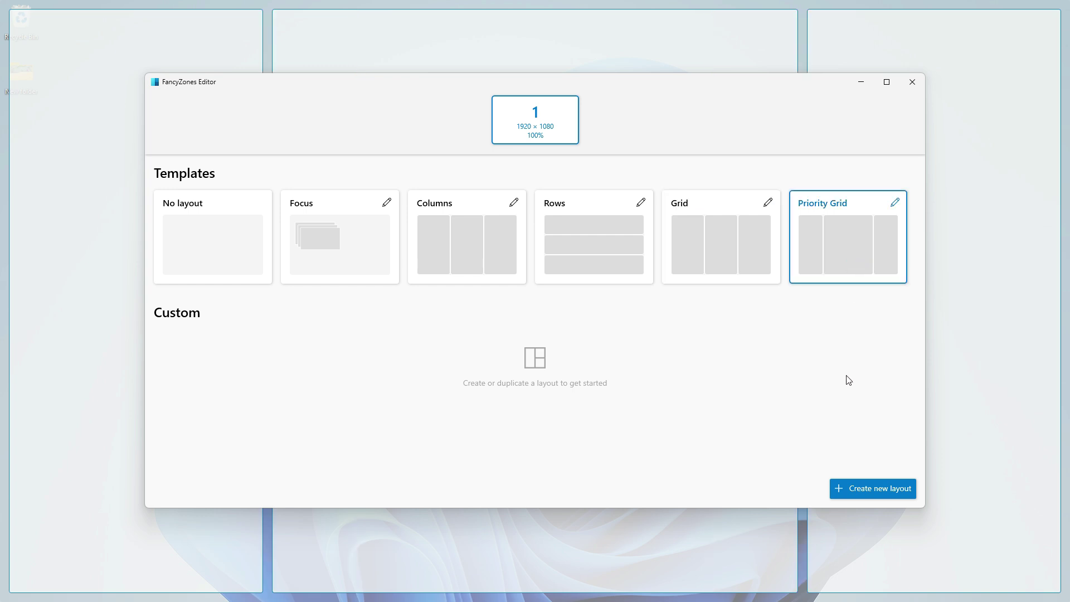
click(507, 274)
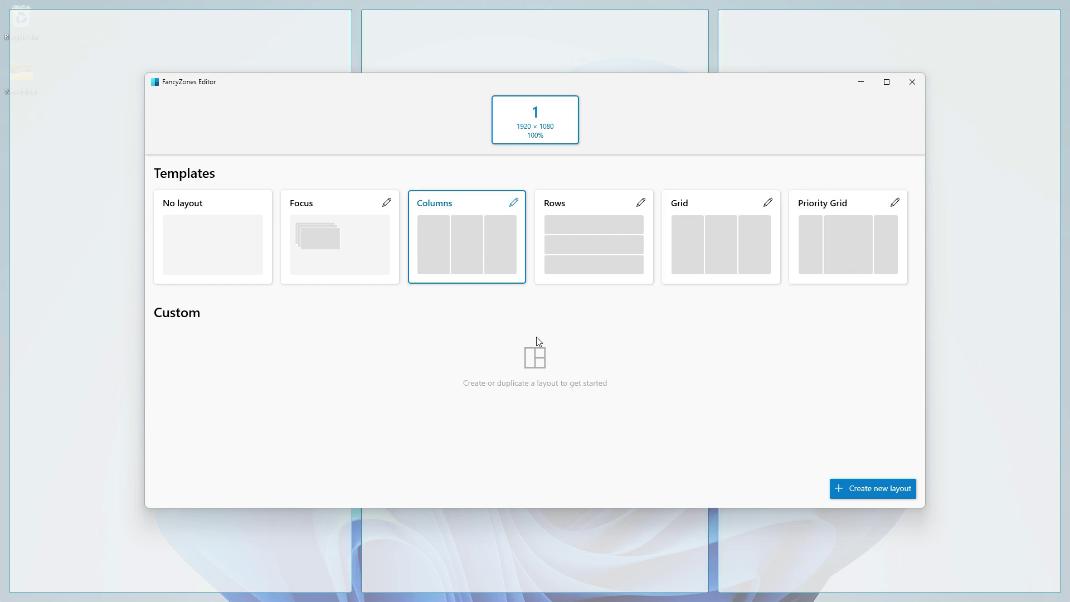
double_click(472, 233)
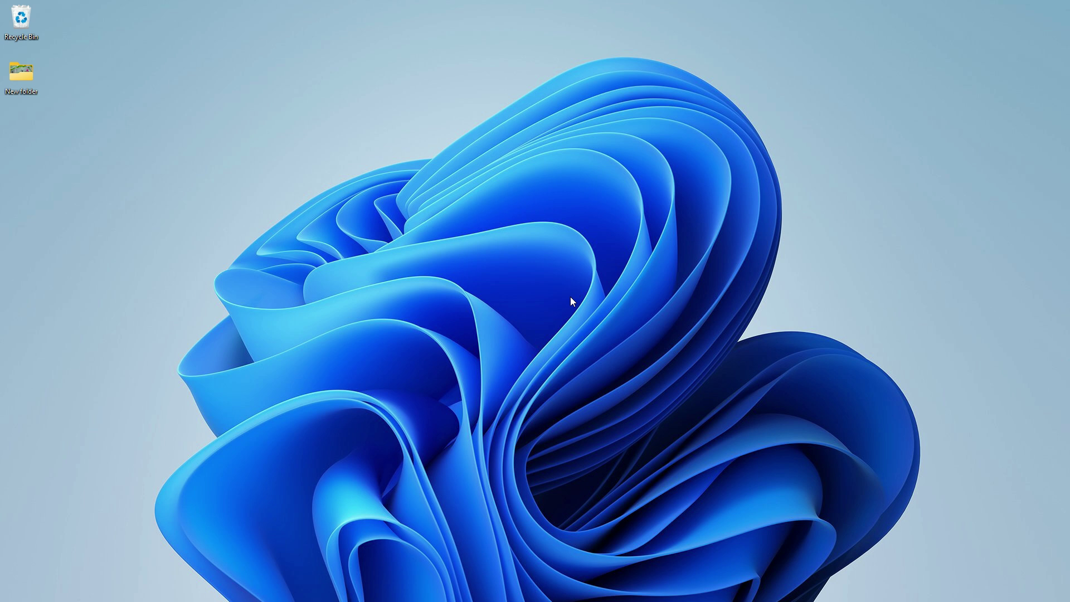
Step: Open Image_fx (8), Image_fx (12) and Image_fx (15) from the desktop's New folder in separate windows
double_click(21, 76)
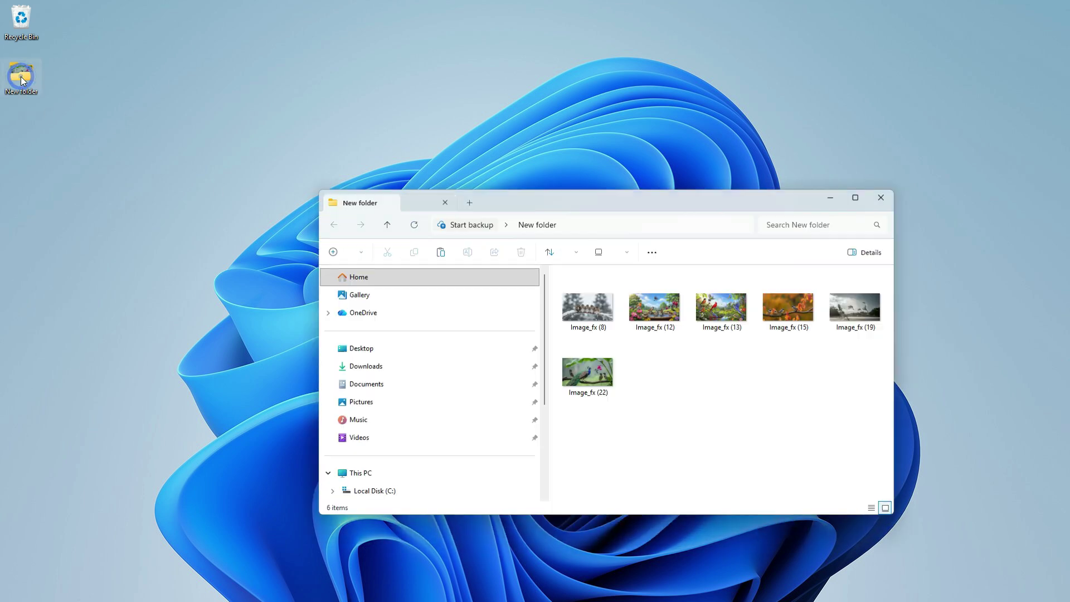
drag(614, 201, 619, 165)
click(592, 266)
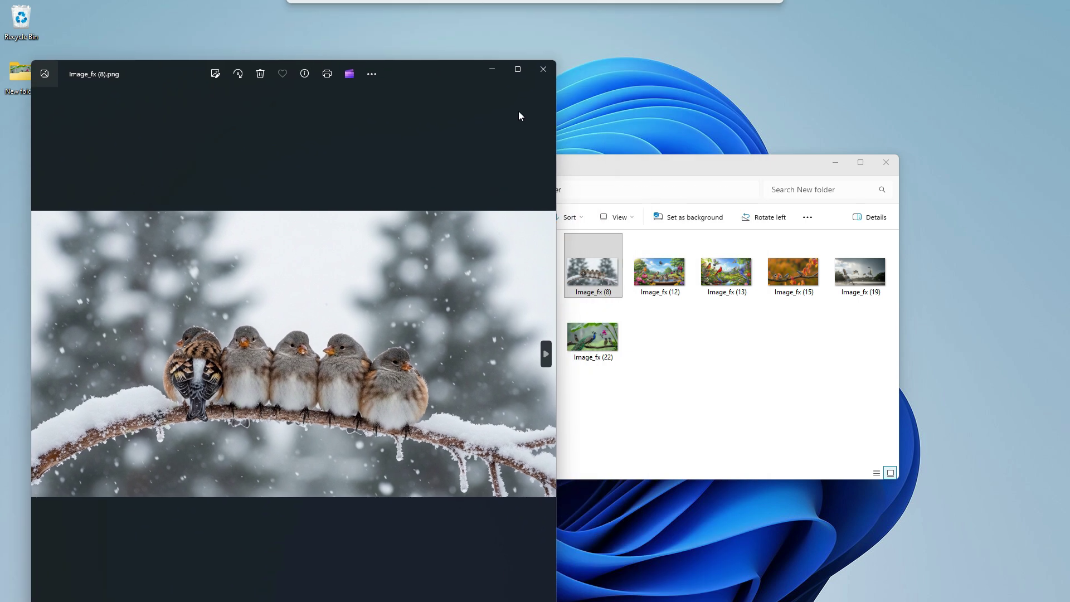
click(664, 162)
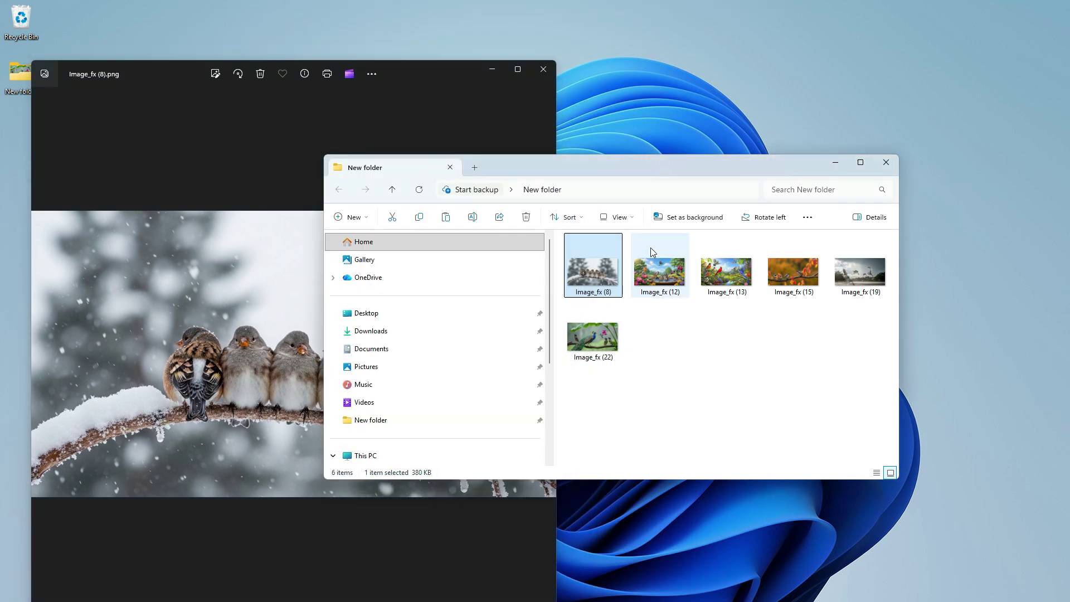
double_click(664, 269)
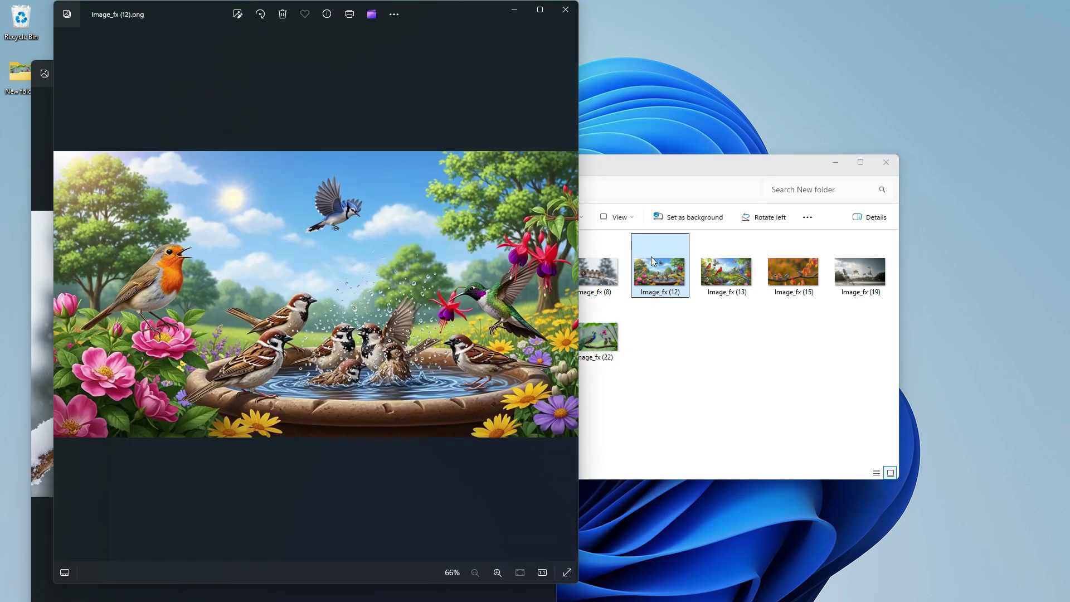
click(660, 172)
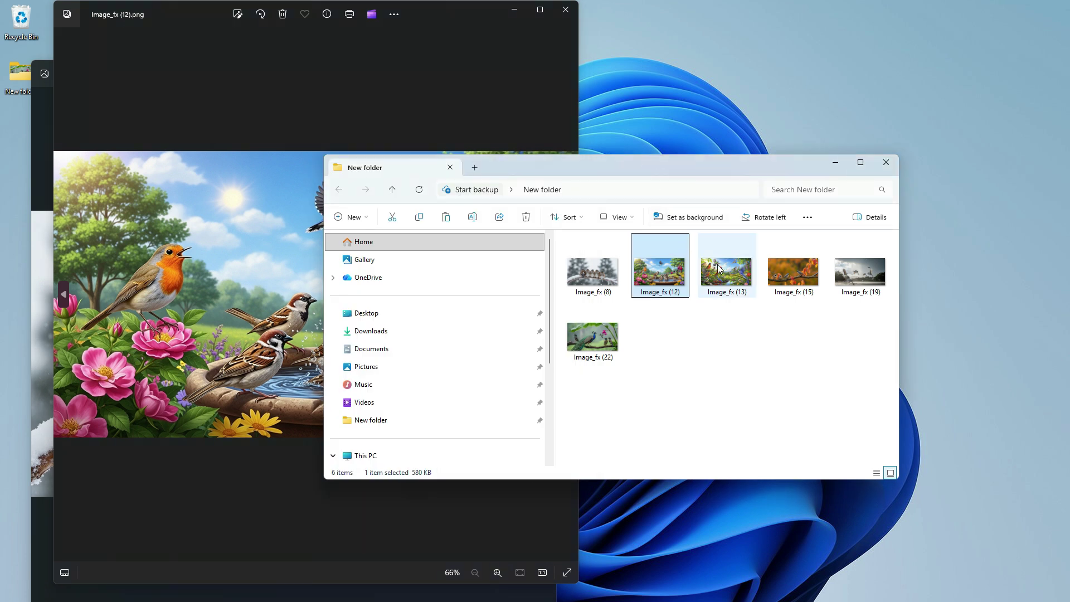
click(787, 274)
double_click(787, 273)
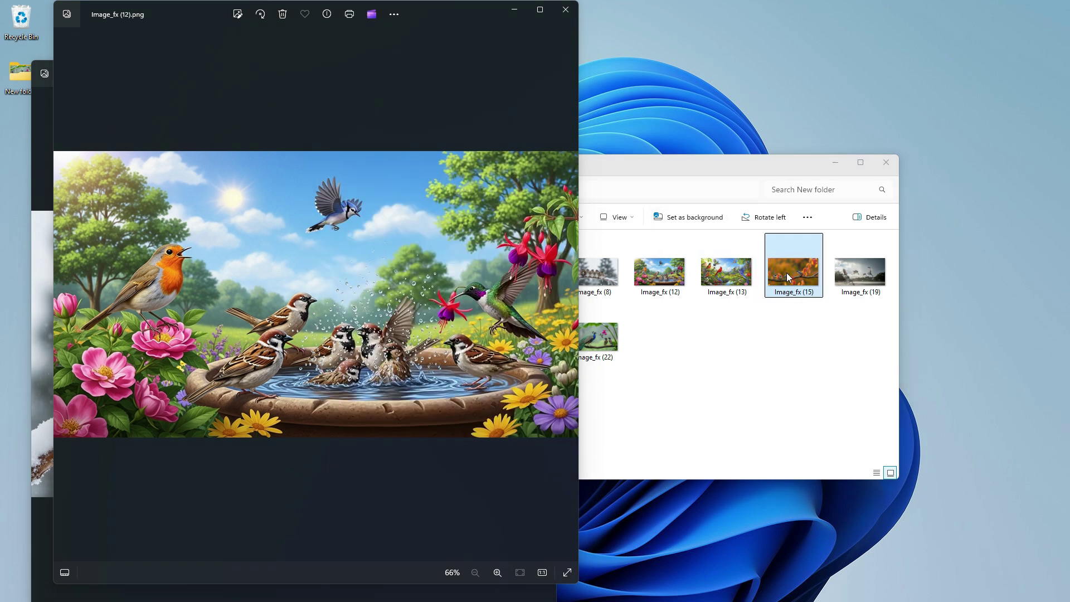
Step: Close the New folder window and spread the Image_fx (15) and Image_fx (12) windows apart
drag(471, 11, 738, 86)
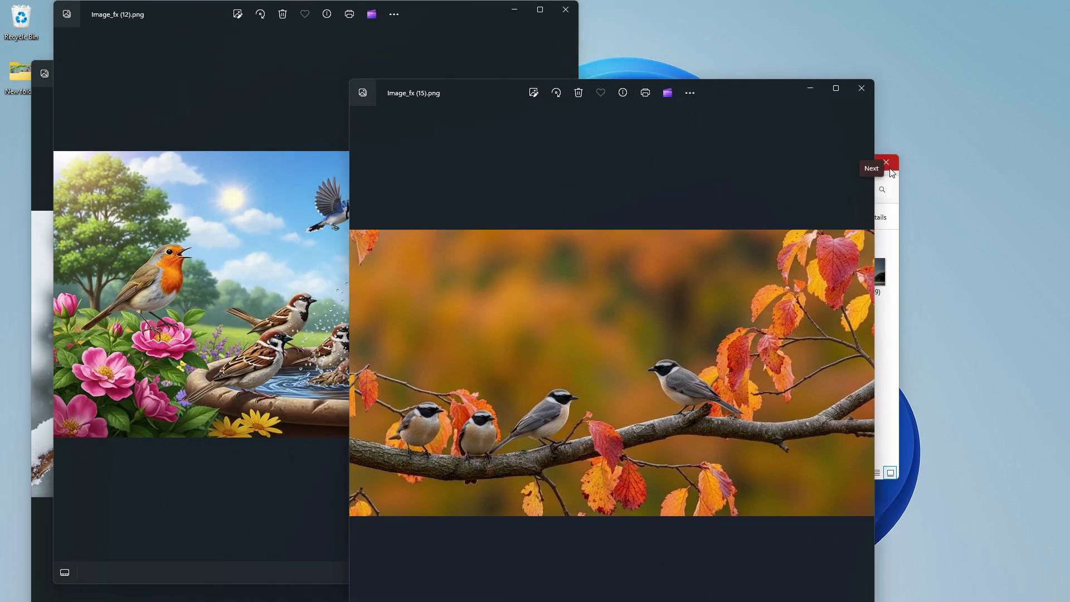
click(895, 186)
click(751, 84)
drag(752, 85, 847, 88)
drag(434, 14, 725, 77)
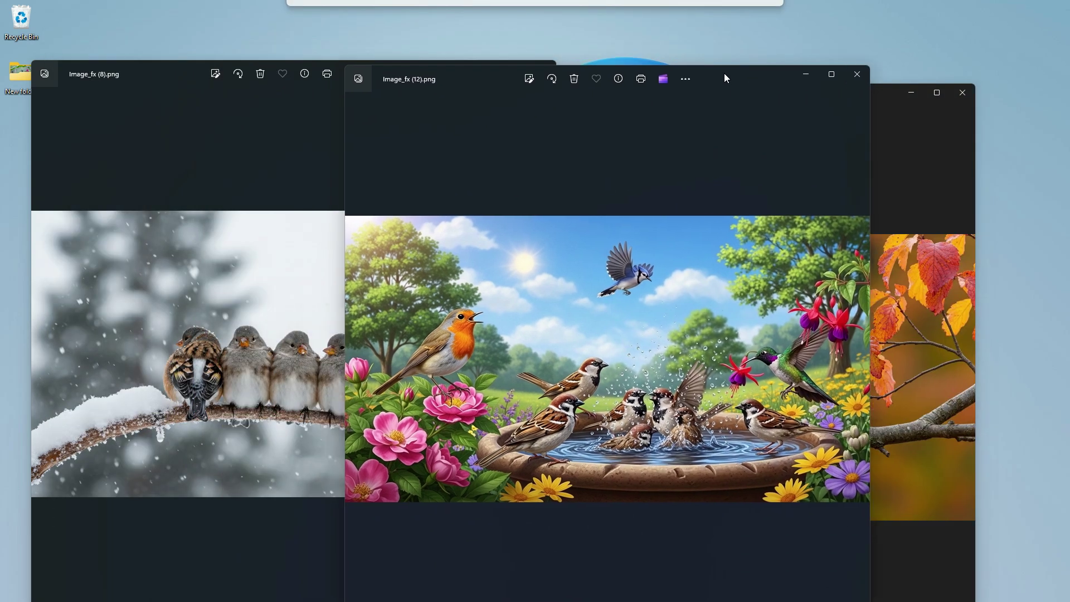
Step: Snap Image_fx (8) into the middle column zone, Image_fx (12) into the left one and Image_fx (15) into the right one
click(187, 72)
drag(178, 70, 497, 115)
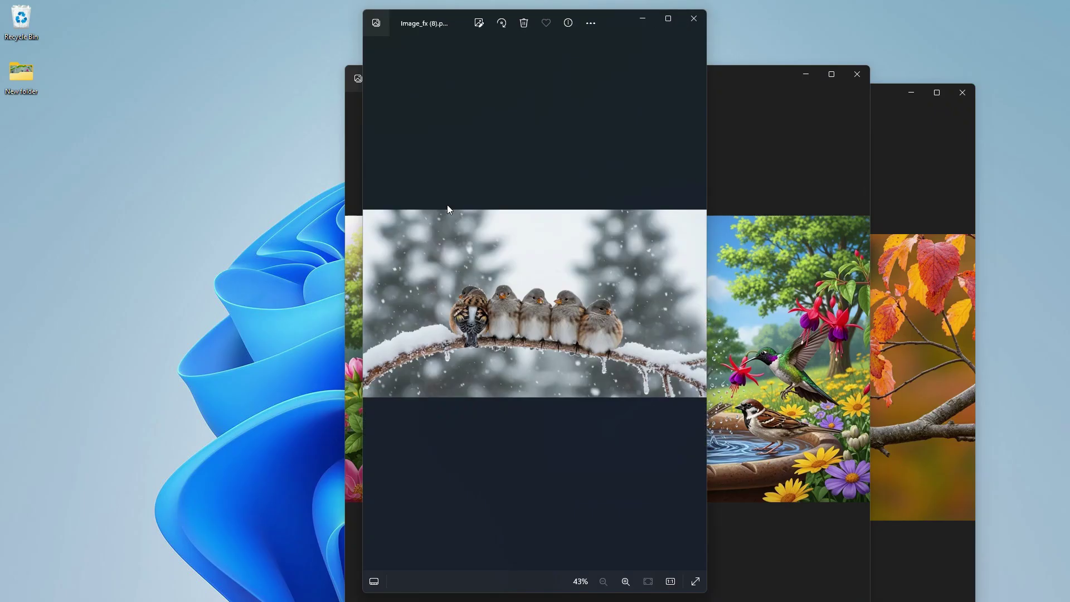
click(752, 74)
drag(749, 77, 304, 69)
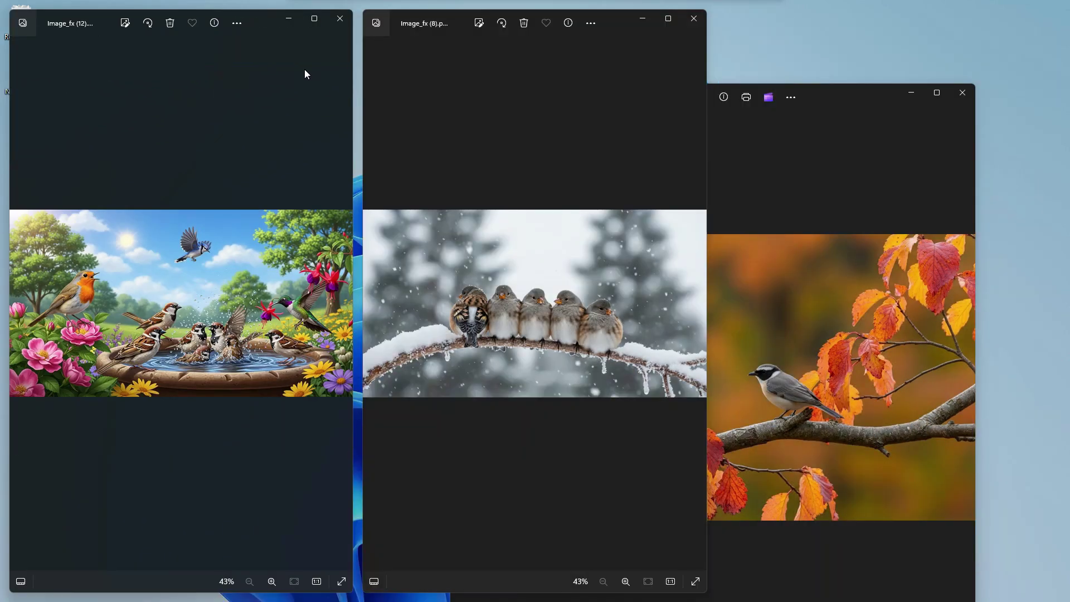
drag(845, 91, 932, 62)
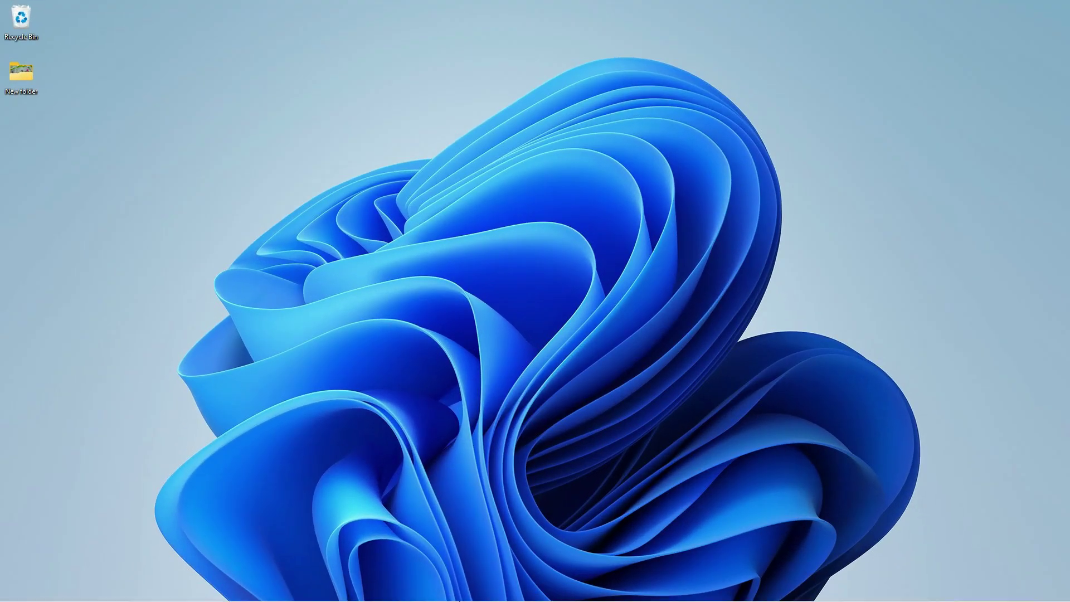
Step: Reopen PowerToys (Preview), turn on the PowerRename utility, and close PowerToys Settings
click(387, 589)
text(power)
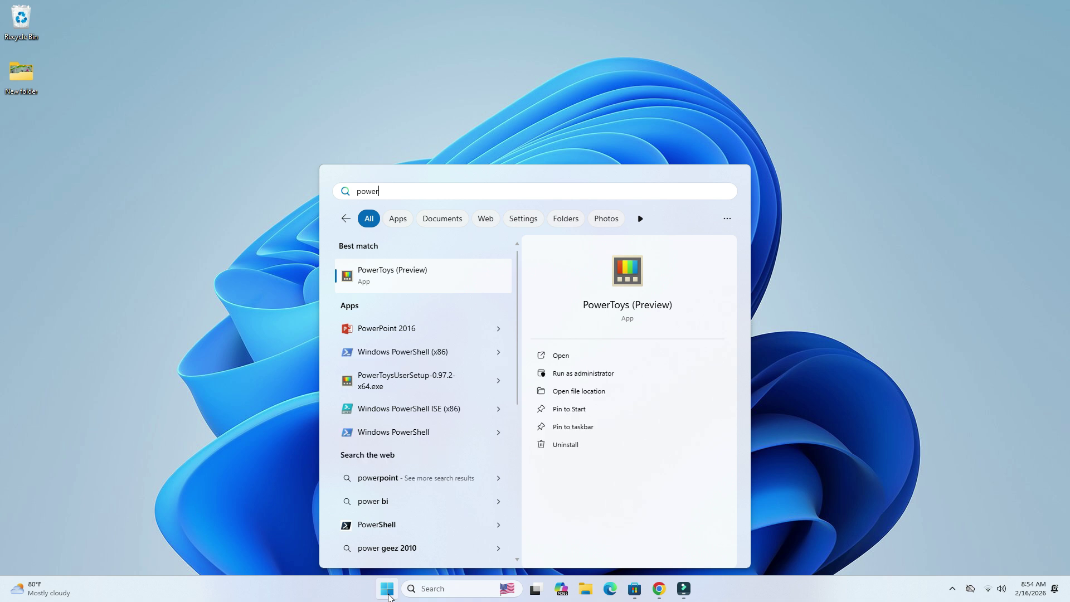
click(424, 284)
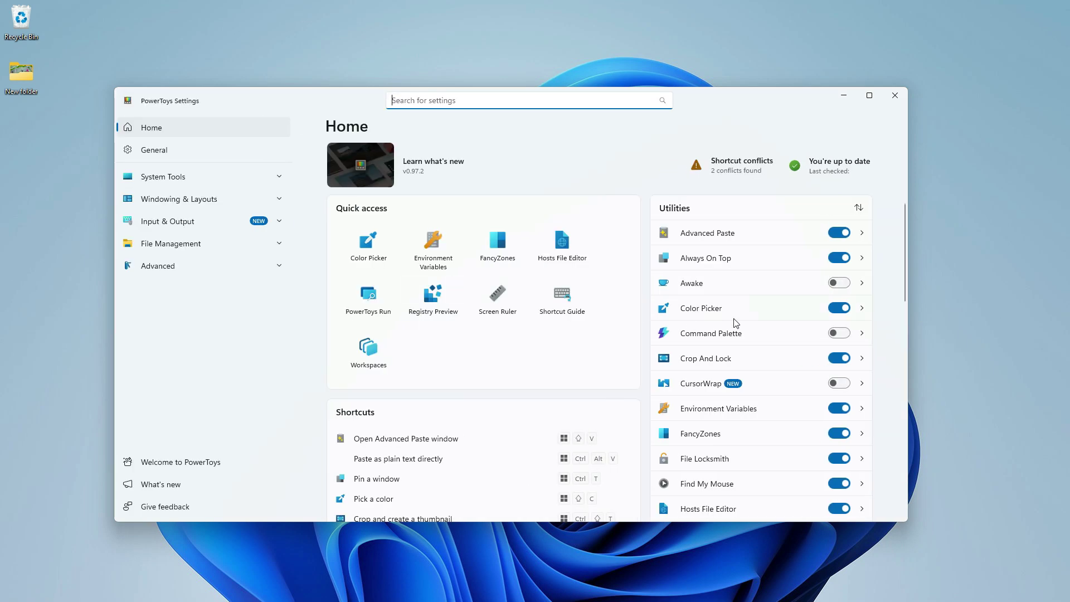
drag(905, 263, 915, 377)
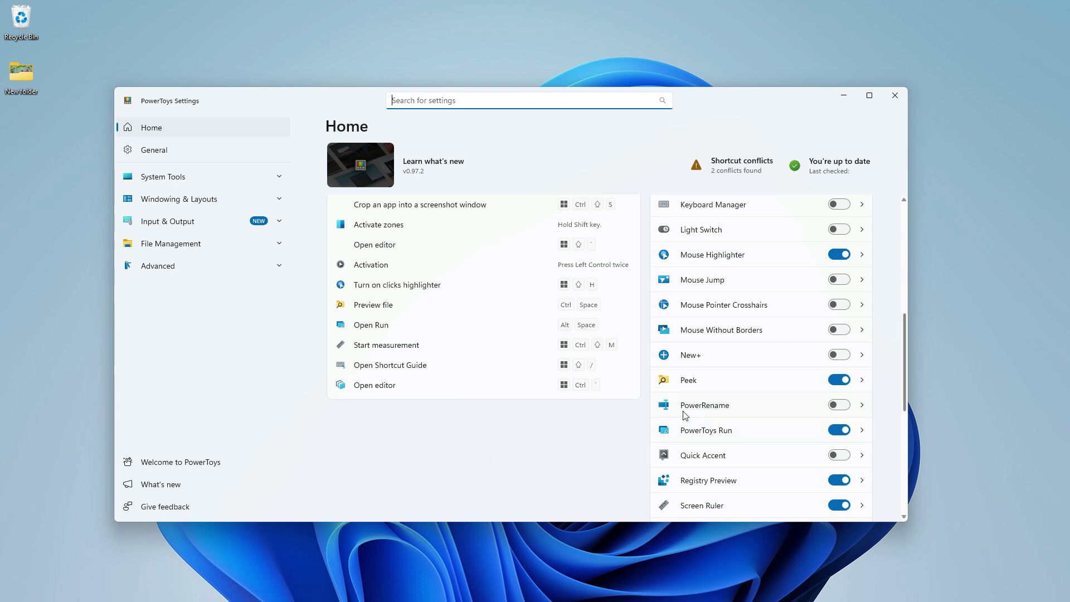
click(839, 405)
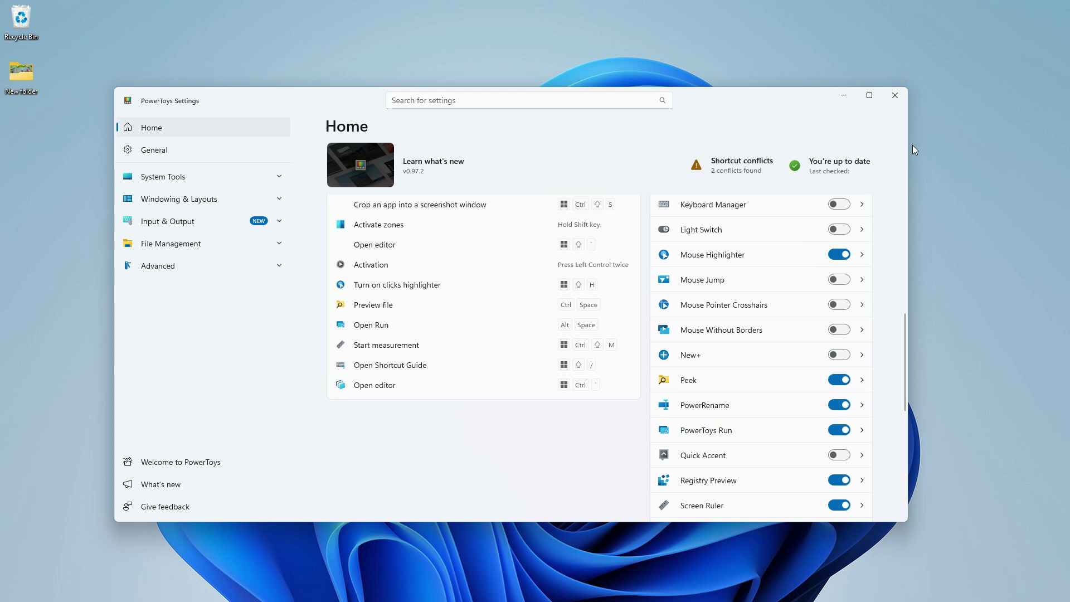
click(895, 96)
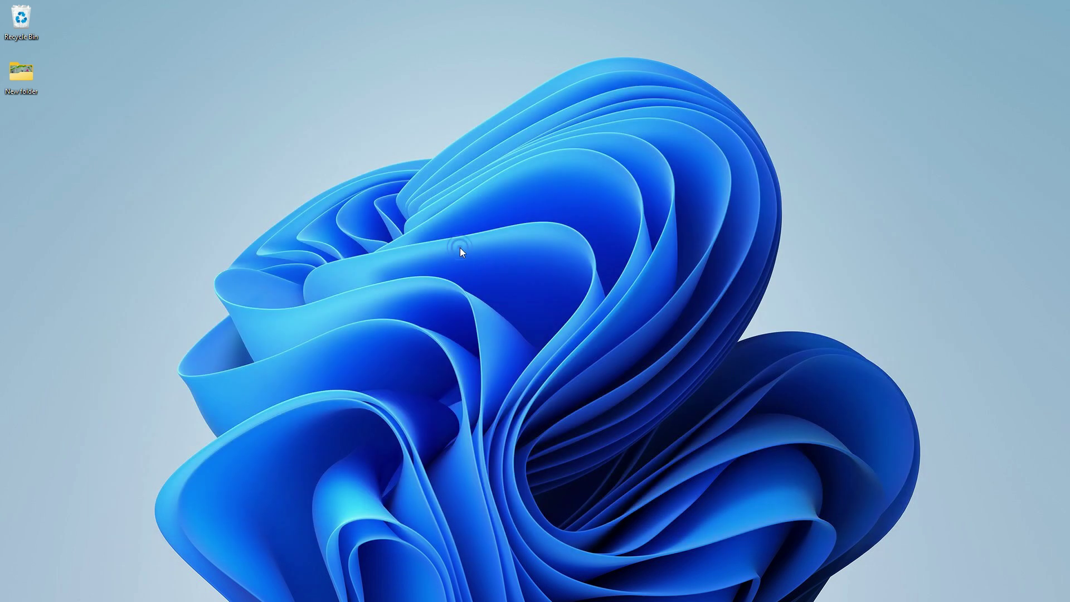
Step: Show the desktop's New folder as large thumbnails and open all six of its images in PowerRename
double_click(21, 77)
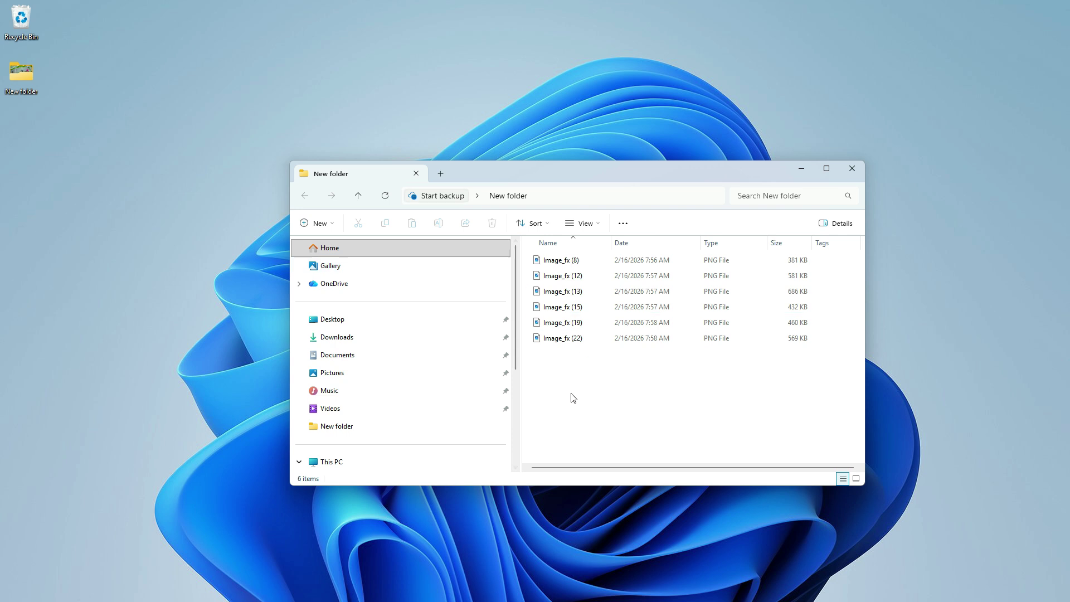
click(856, 478)
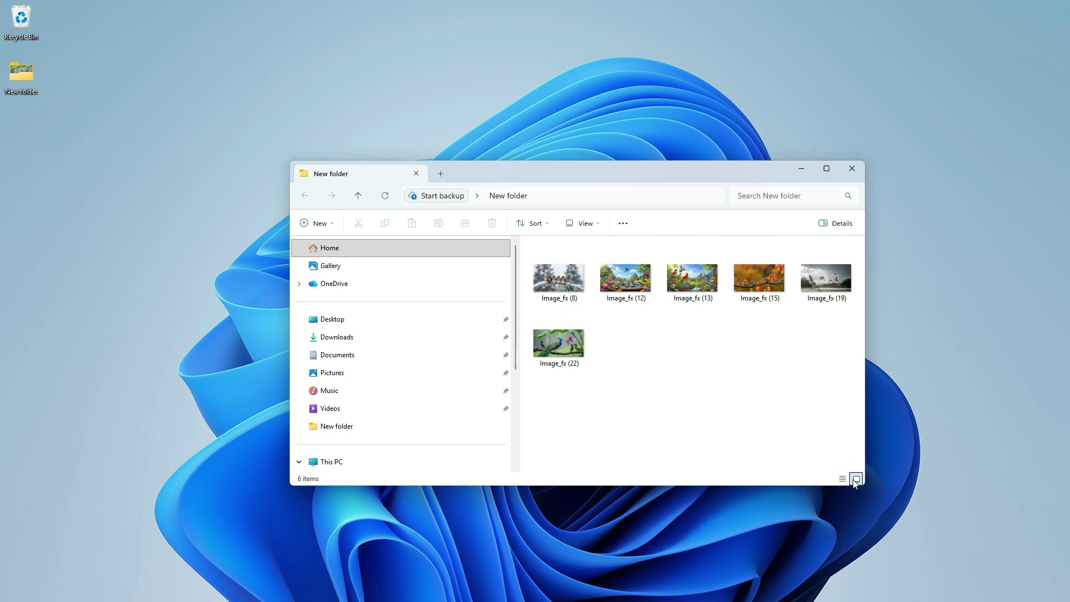
drag(544, 398, 827, 272)
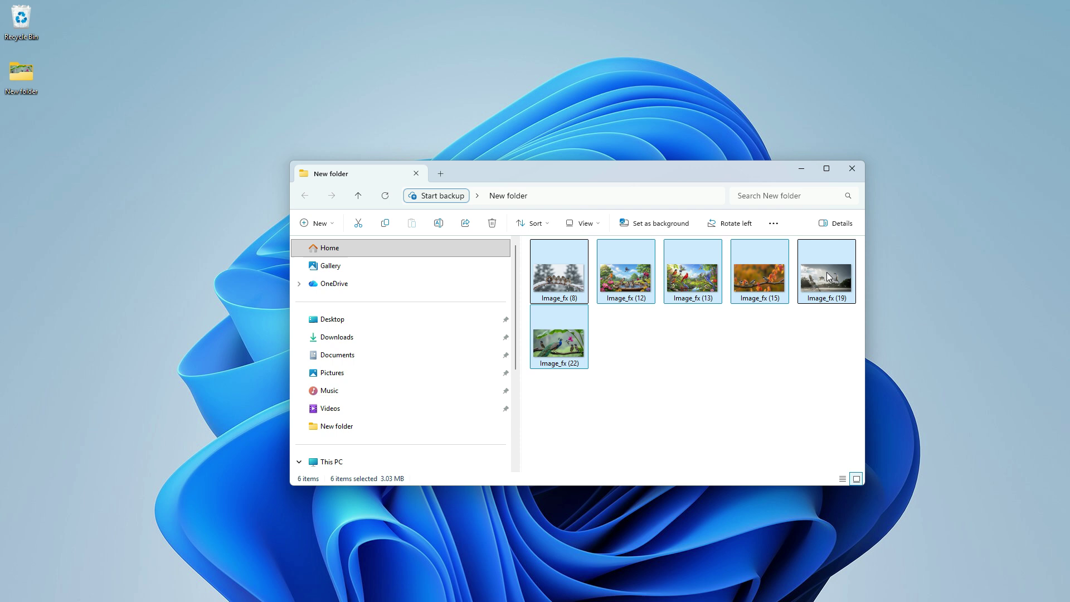
right_click(625, 281)
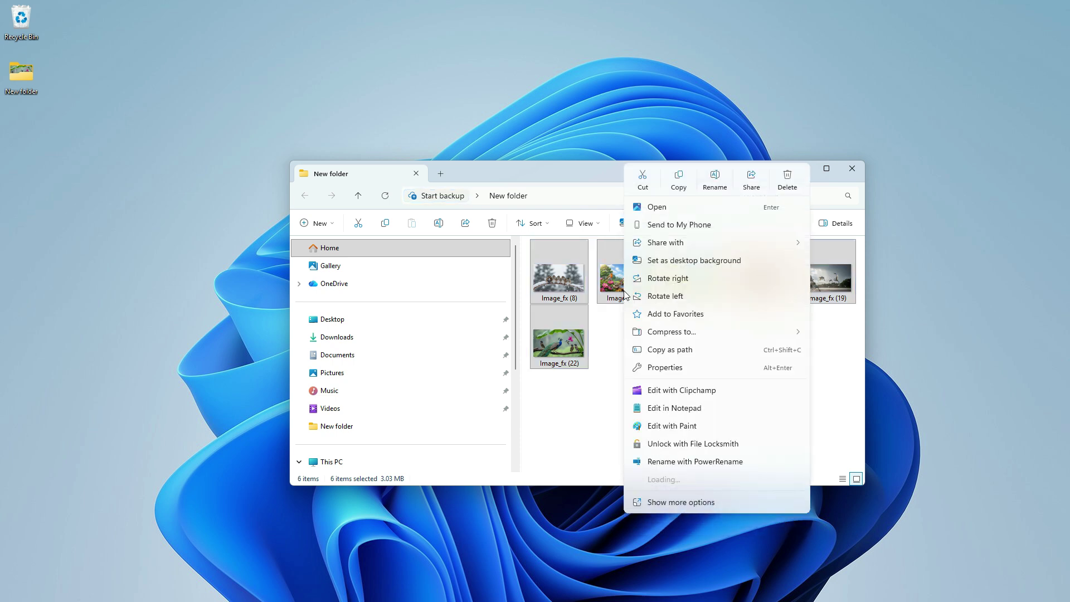
click(711, 463)
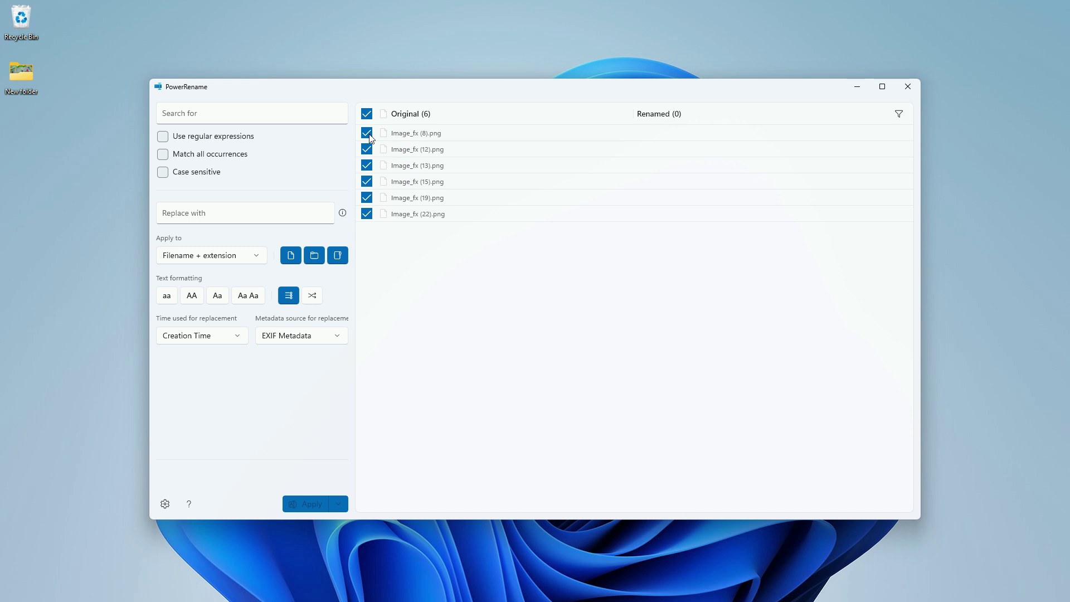
Step: Replace "image_fx" with "Project name" in all six file names, apply the rename and close PowerRename
click(209, 114)
text(image)
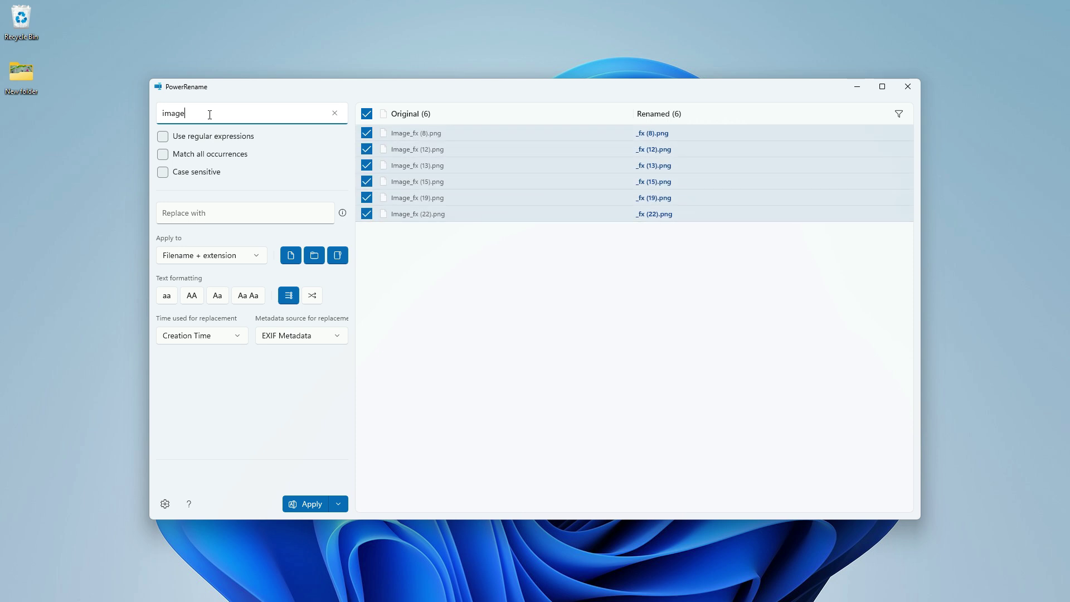
text(_fx)
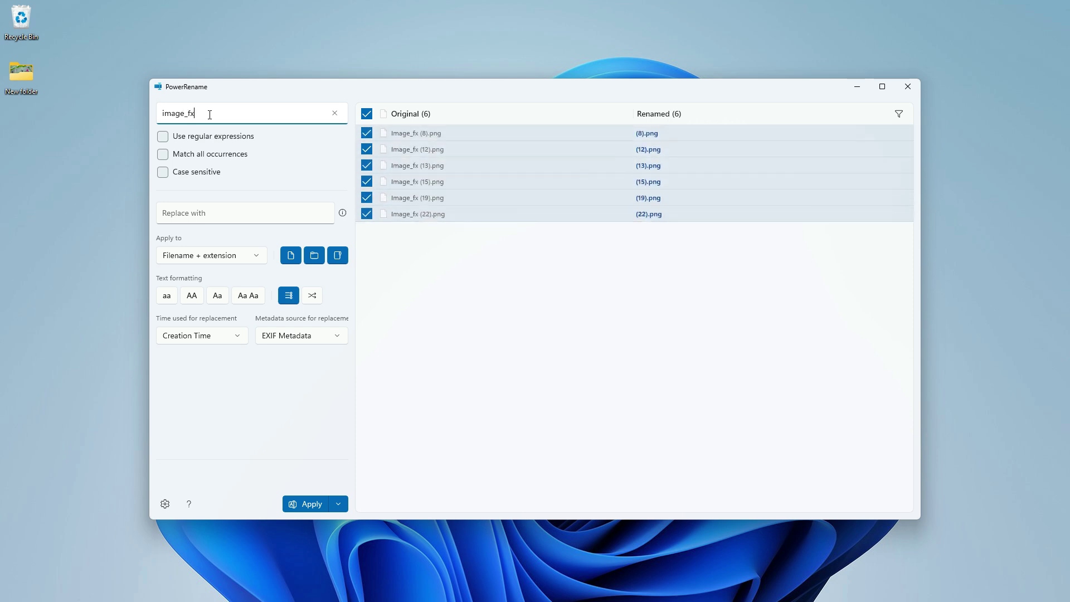
click(218, 215)
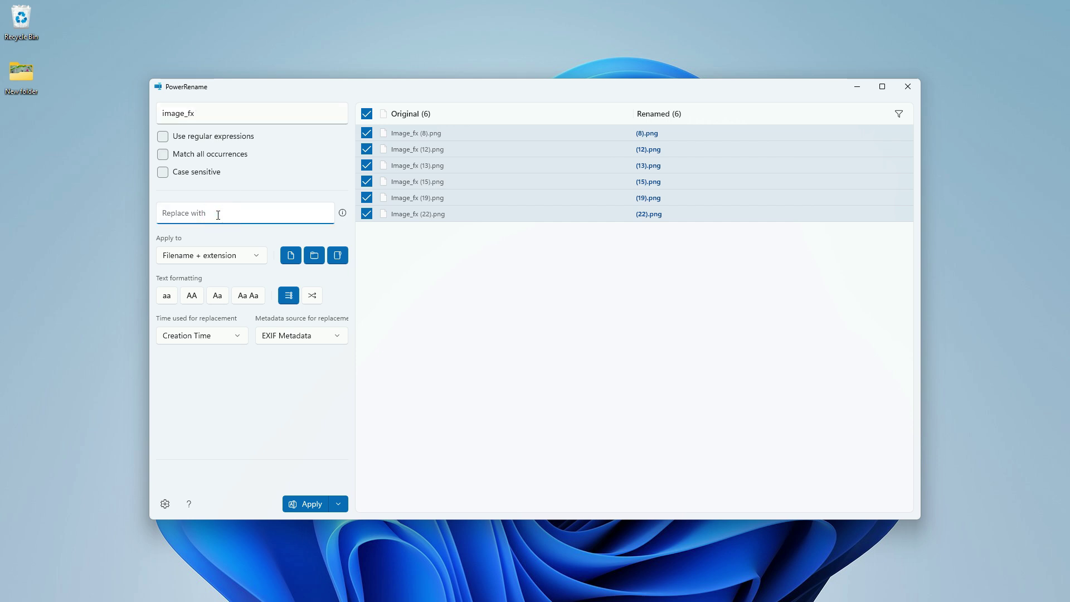
text(Pro)
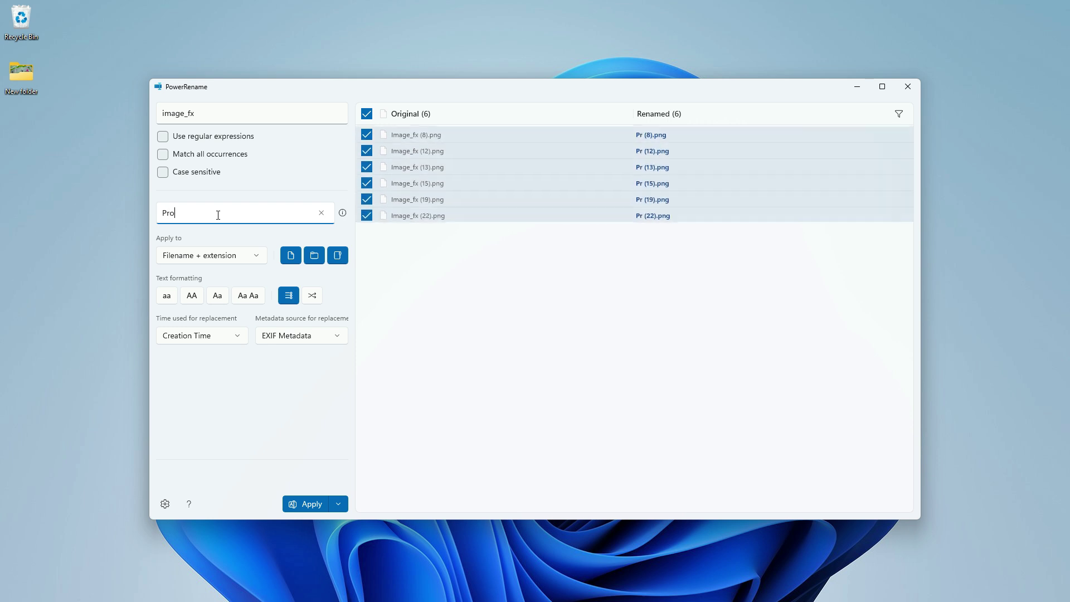
text(ject)
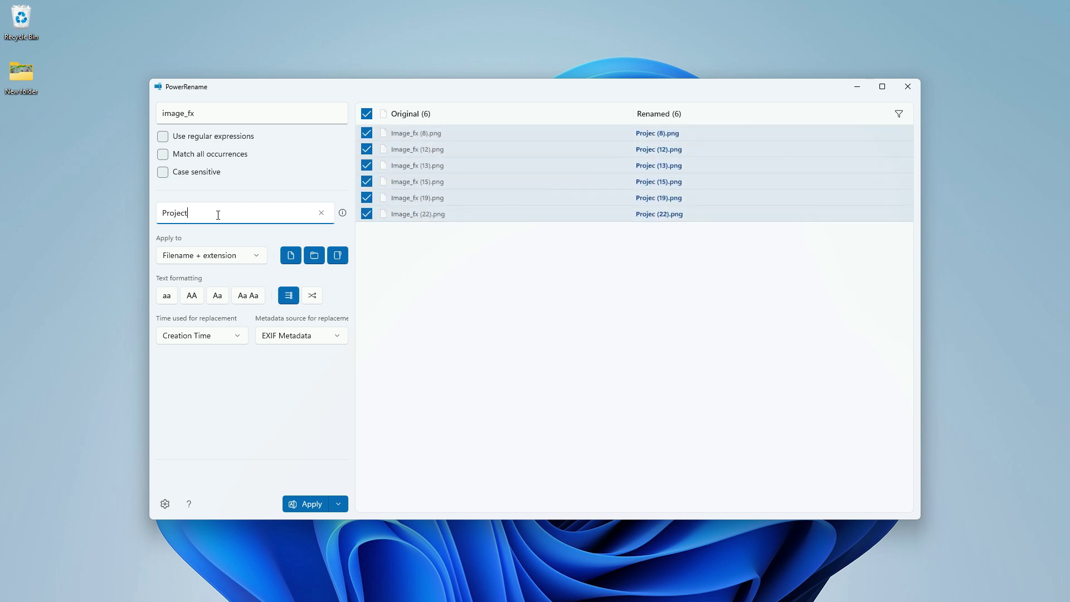
text( name)
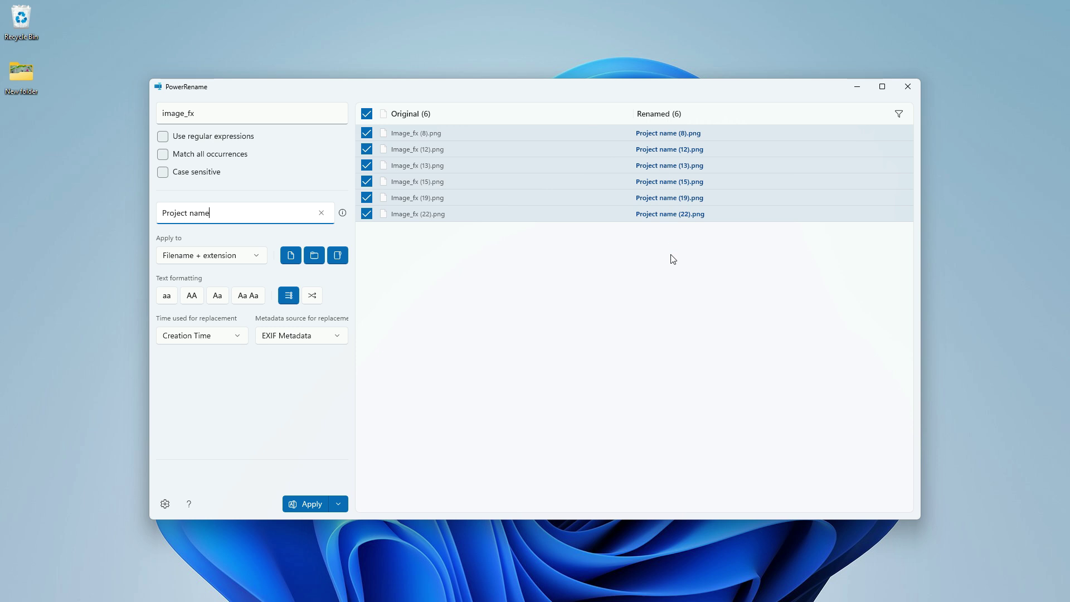
click(312, 504)
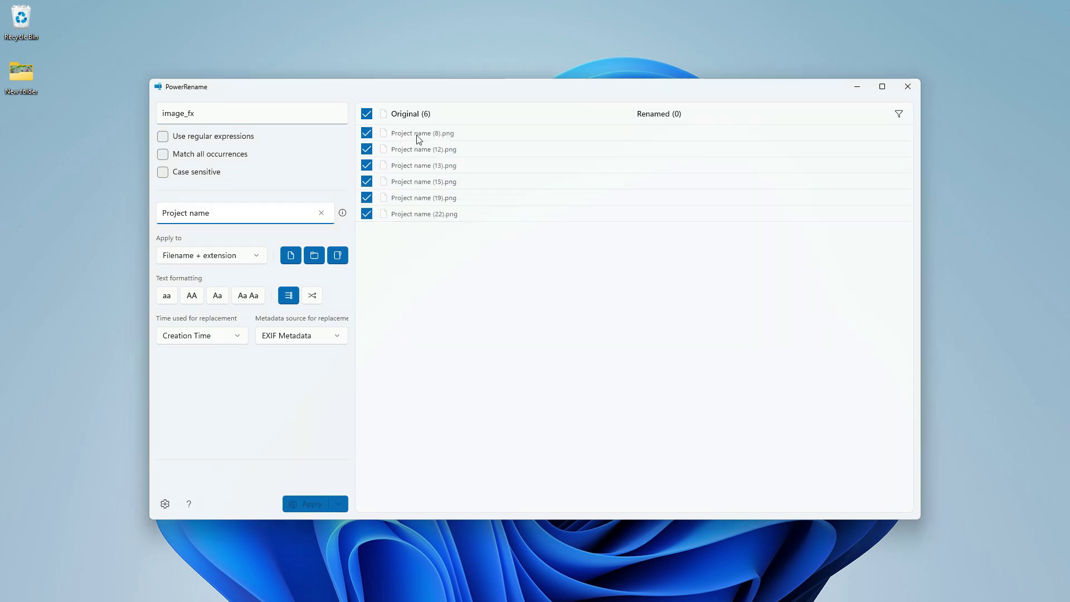
click(908, 87)
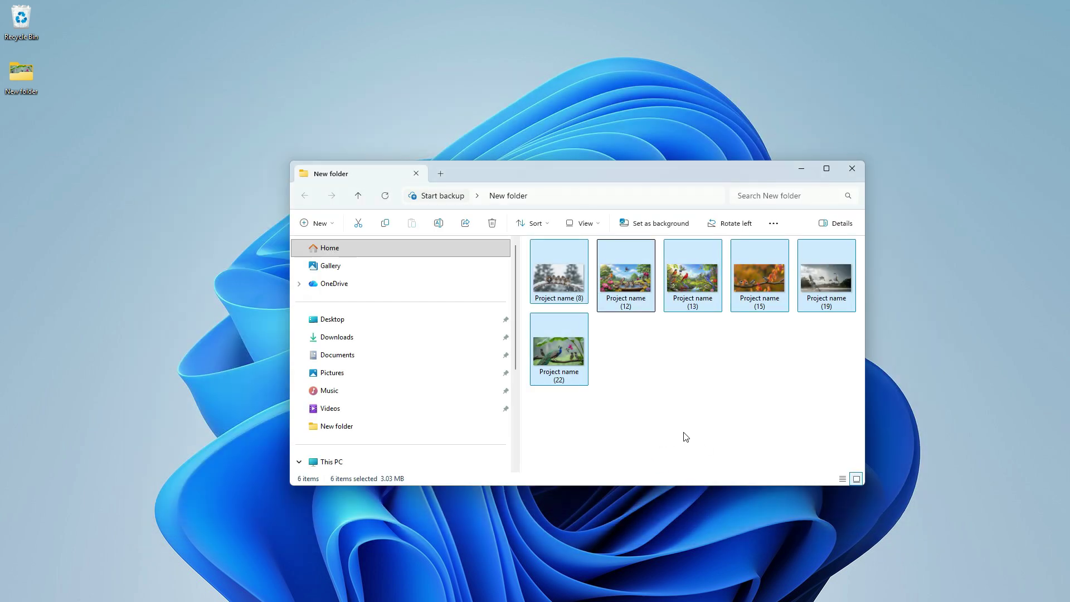
Step: Check the renamed files in the New folder in both details and thumbnail view, then close the folder
click(842, 478)
click(602, 414)
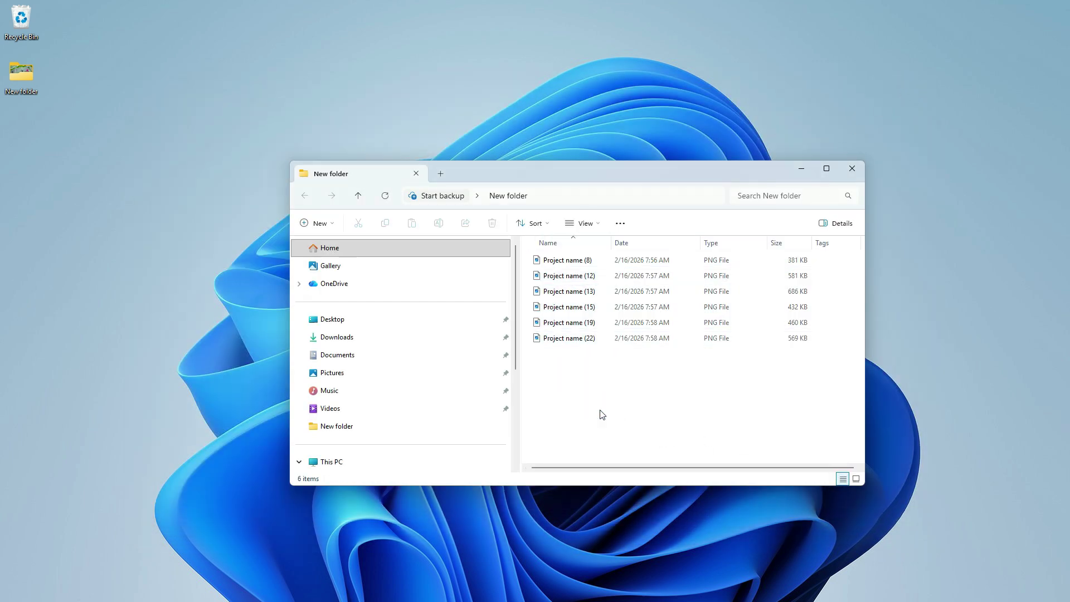
click(855, 478)
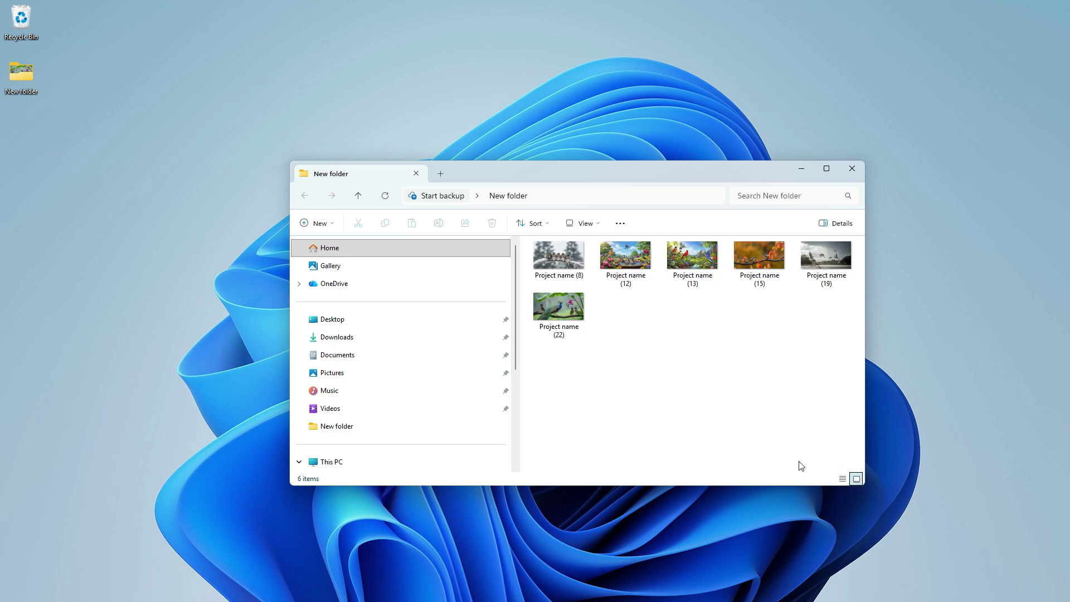
click(856, 169)
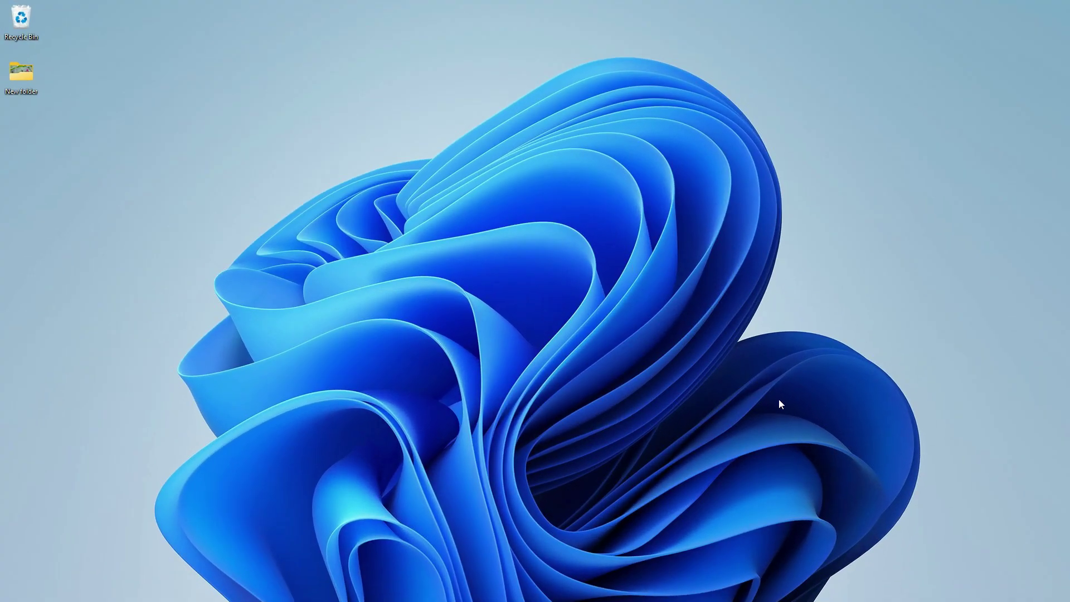
Step: Reopen PowerToys Settings, turn on the Image Resizer utility, and close the settings
click(952, 589)
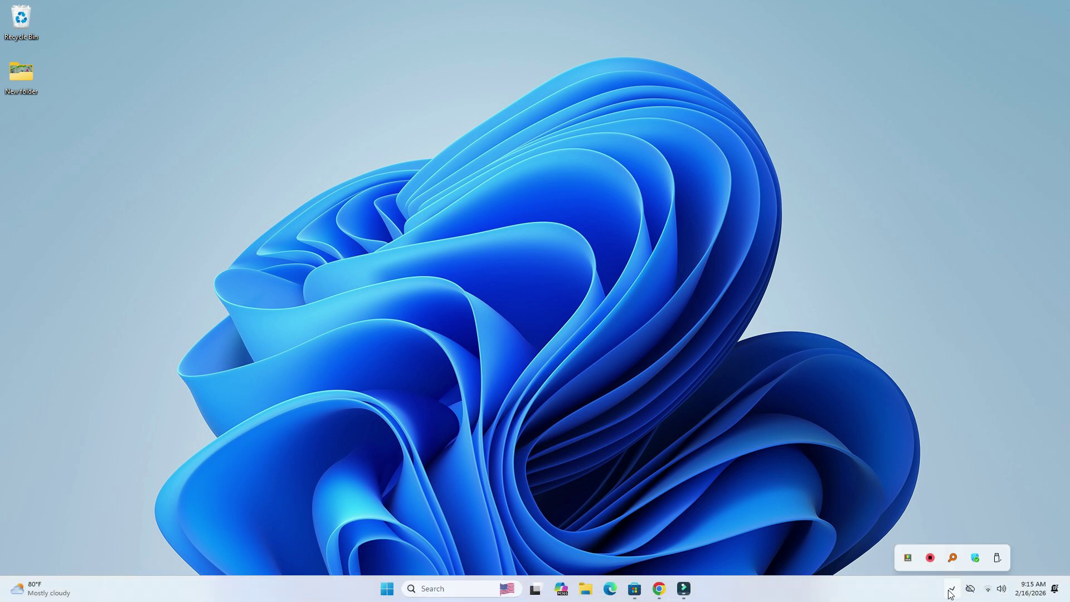
right_click(910, 555)
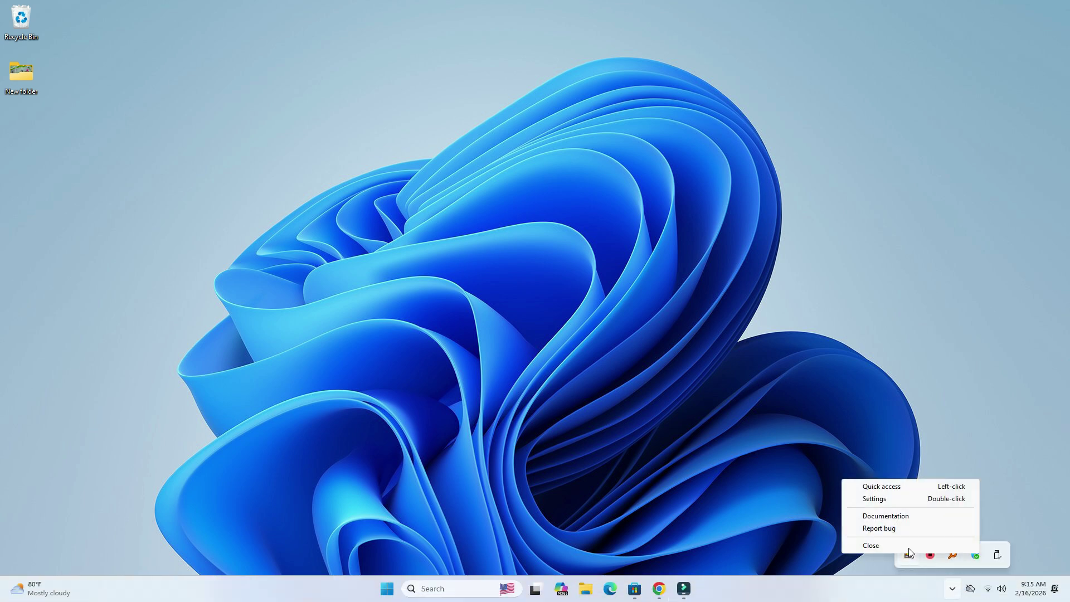
click(881, 498)
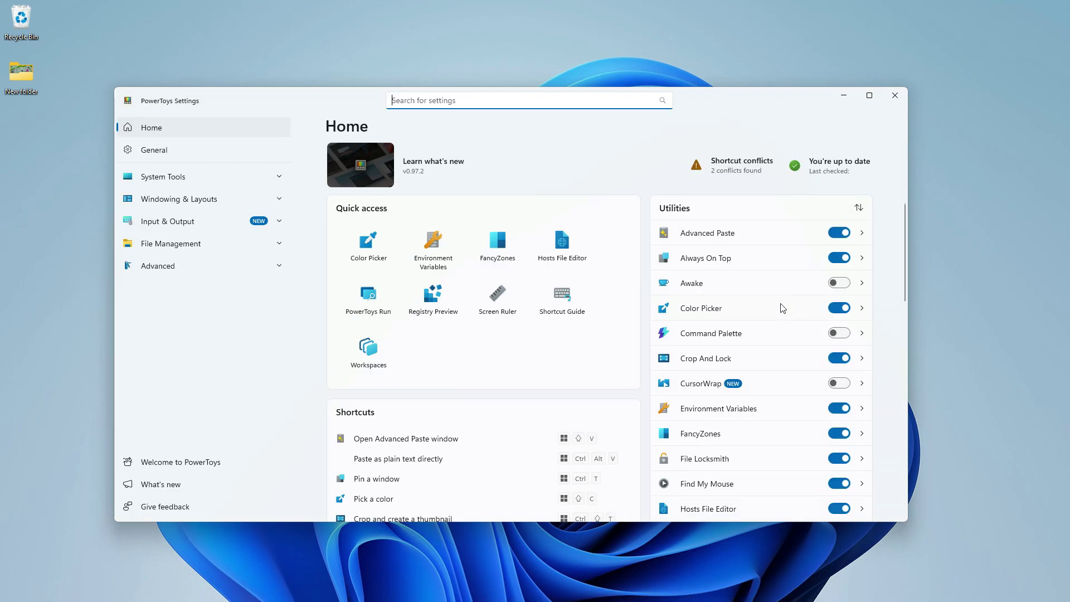
scroll(904, 246, down, 3)
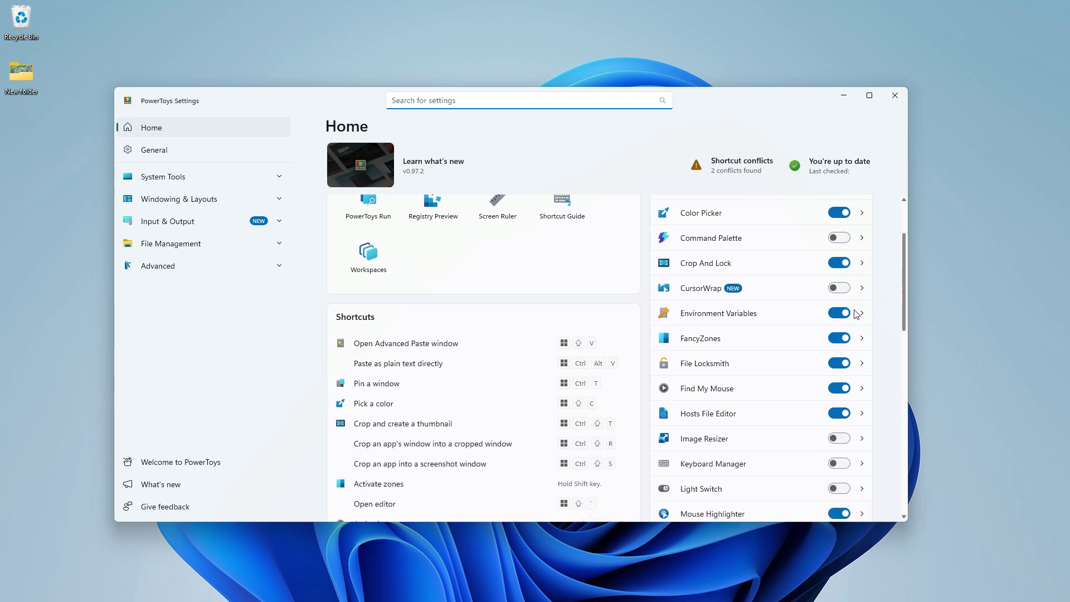
click(843, 442)
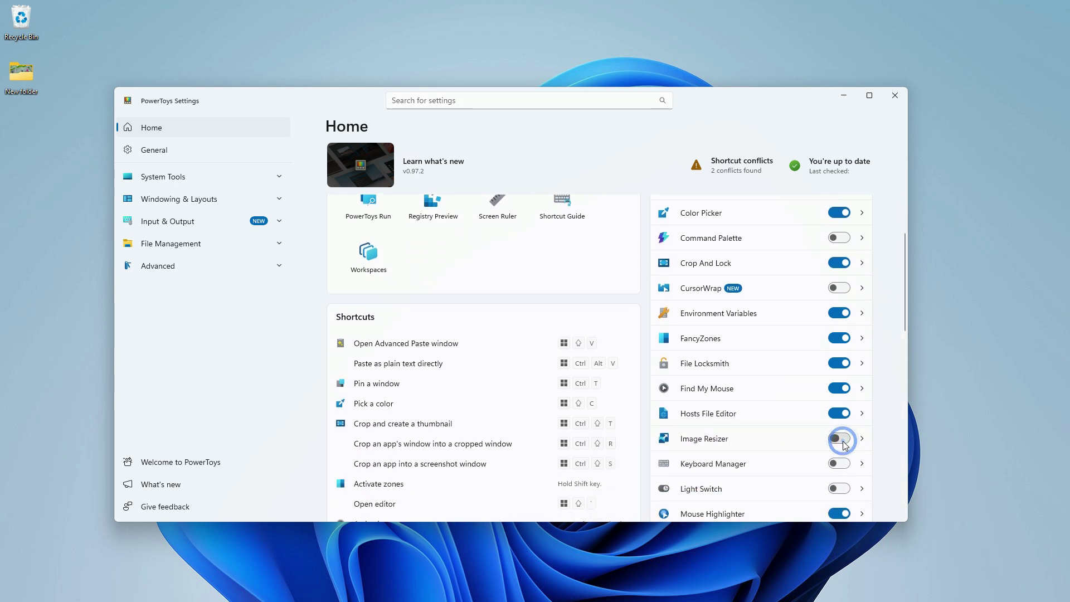
click(894, 98)
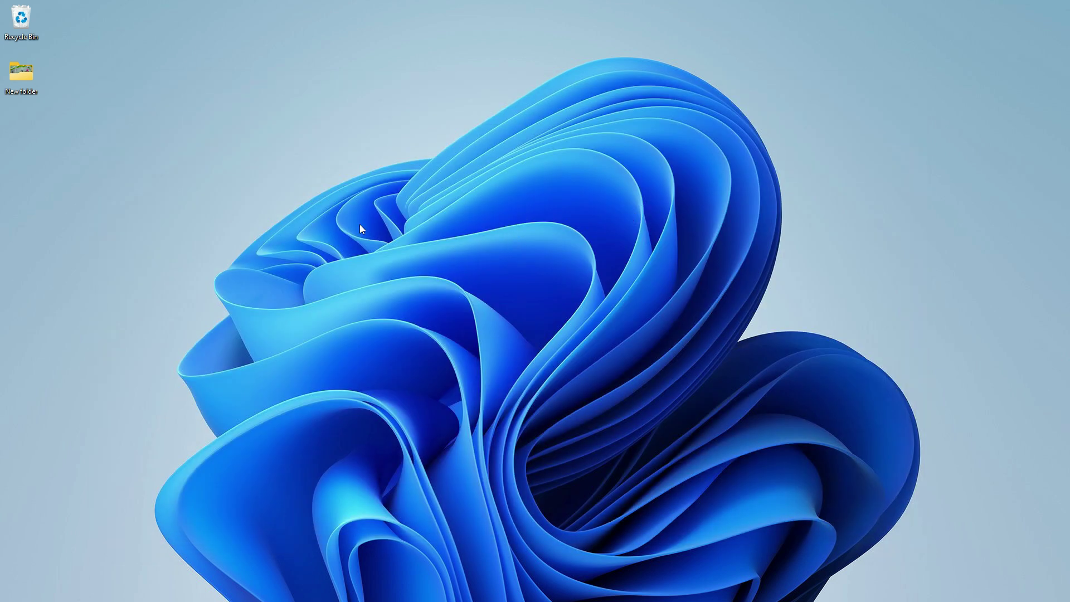
Step: Open the desktop's New folder, move its window nearer the screen centre, and open all six Project name images in Image Resizer
double_click(20, 76)
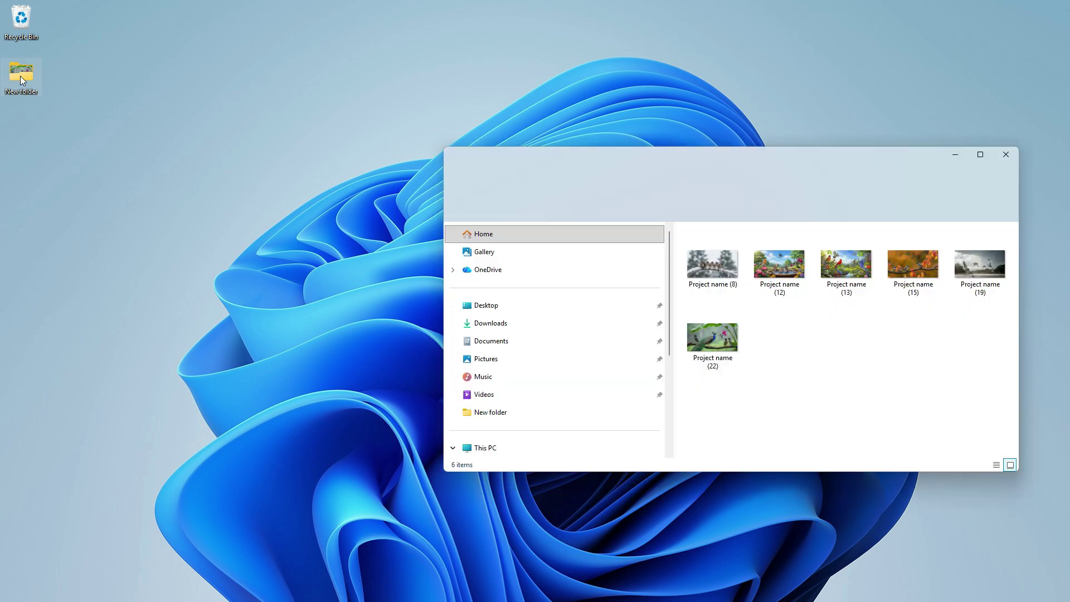
drag(726, 164, 601, 162)
drag(597, 398, 858, 262)
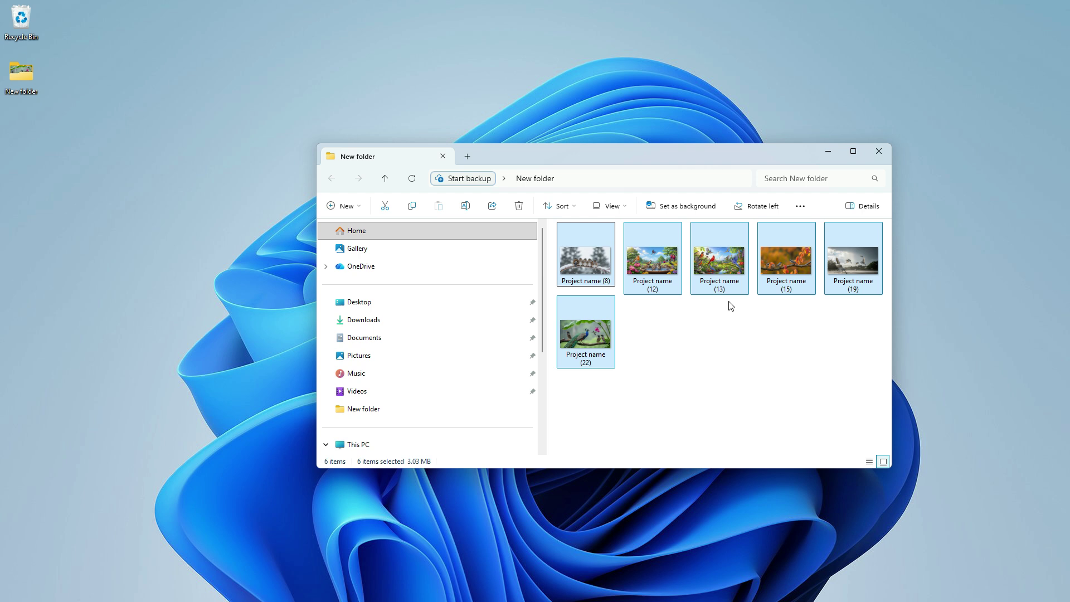
right_click(668, 271)
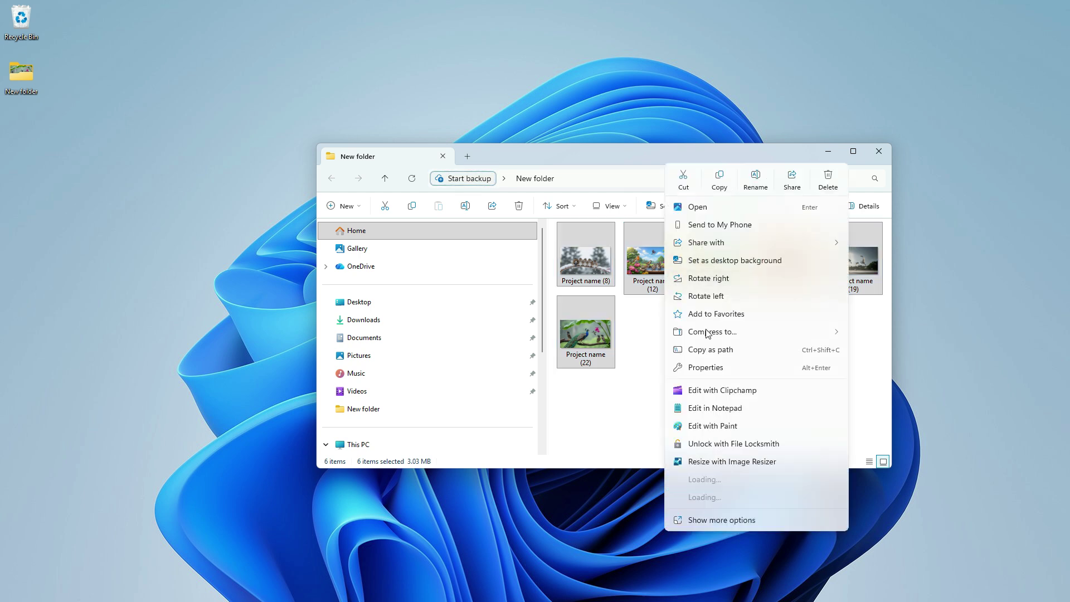
click(752, 463)
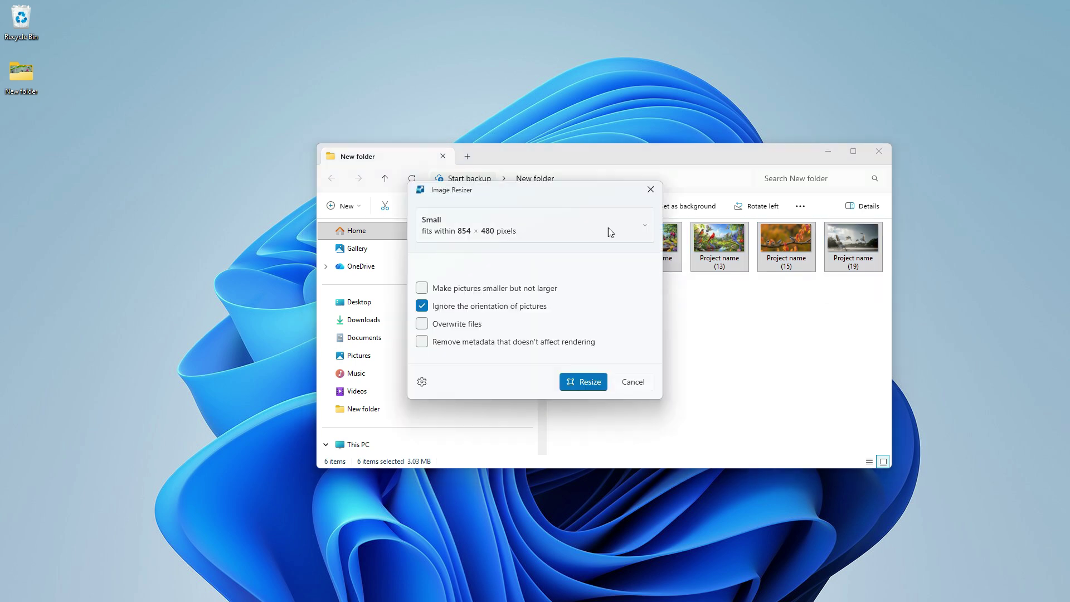
Step: Examine the Image Resizer size presets and the fit and unit options of the Custom size
click(630, 233)
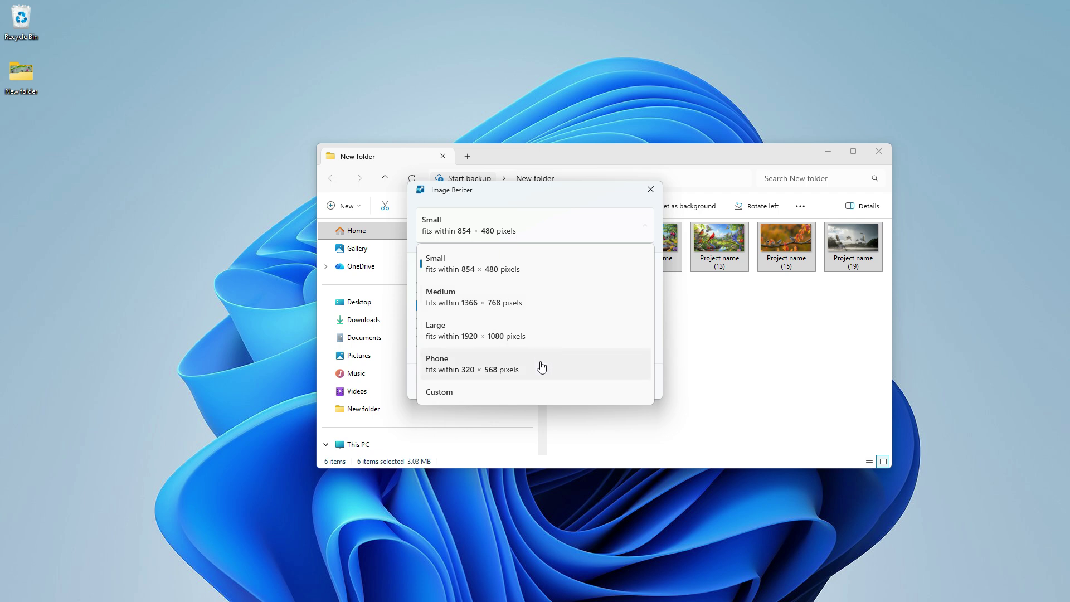
click(532, 275)
click(543, 231)
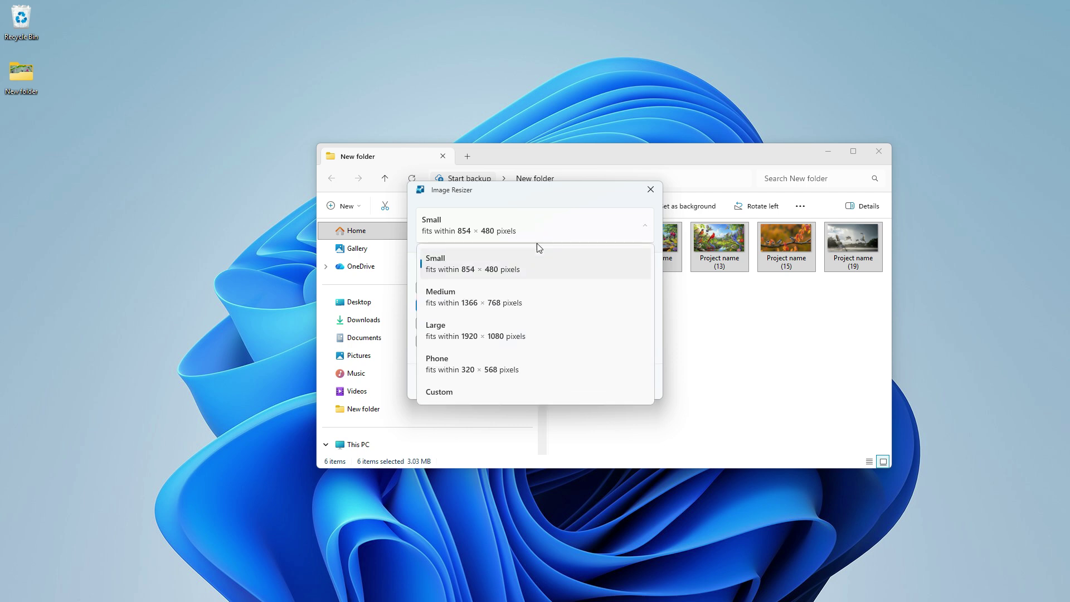
click(475, 390)
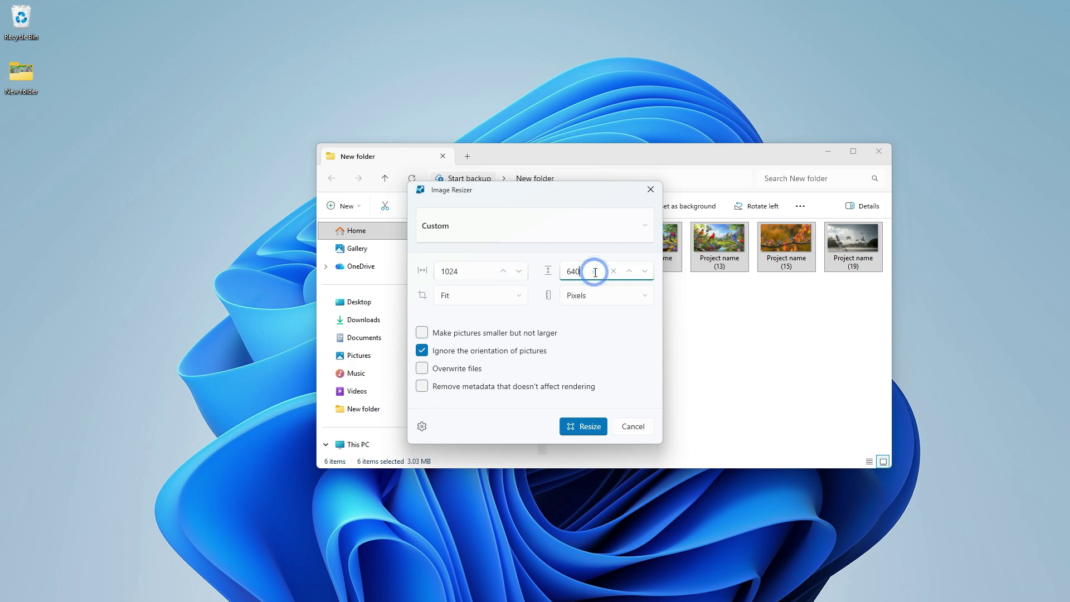
click(493, 302)
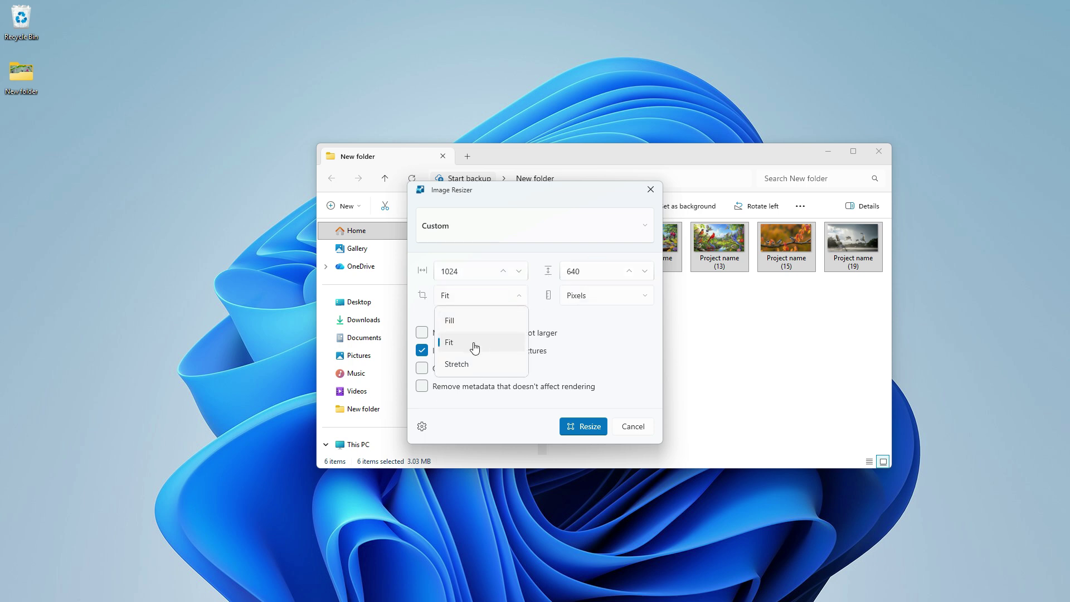
click(597, 301)
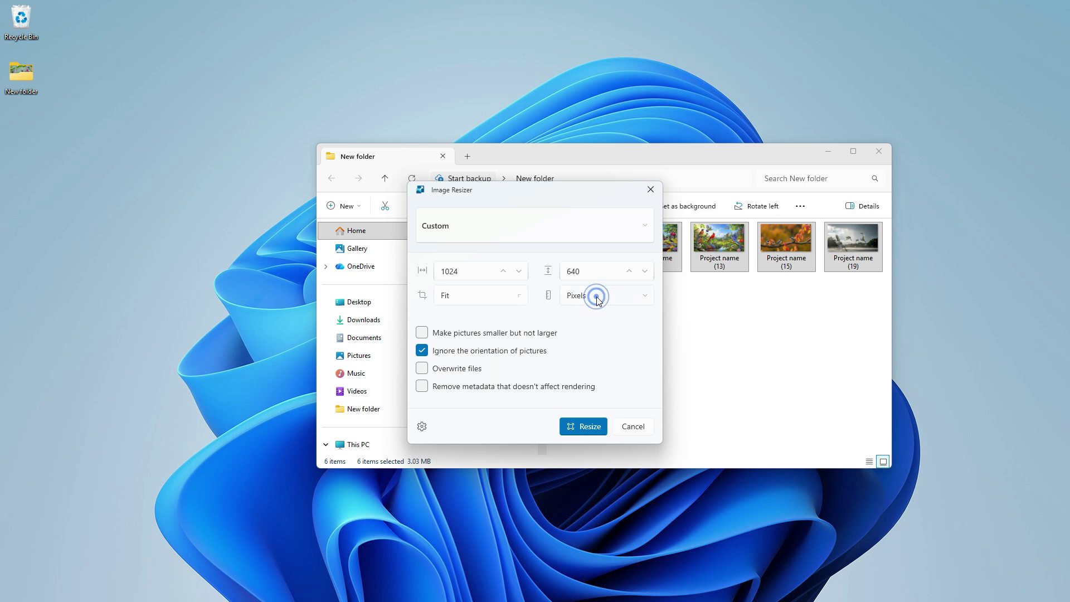
click(605, 299)
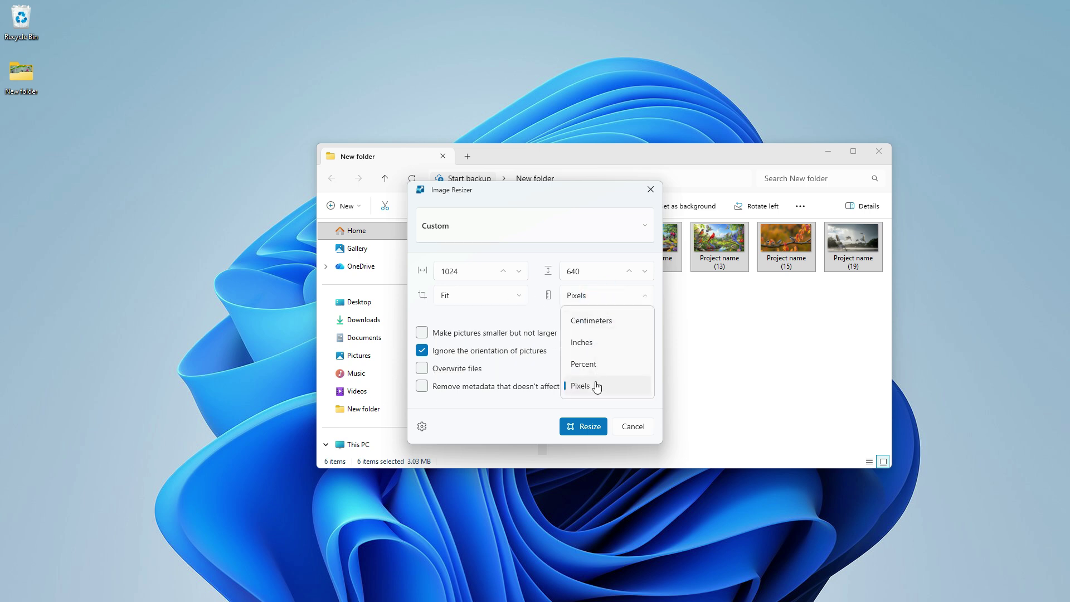
click(496, 291)
Step: Resize the six selected images with the Small preset, fitting within 854 × 480 pixels
click(507, 238)
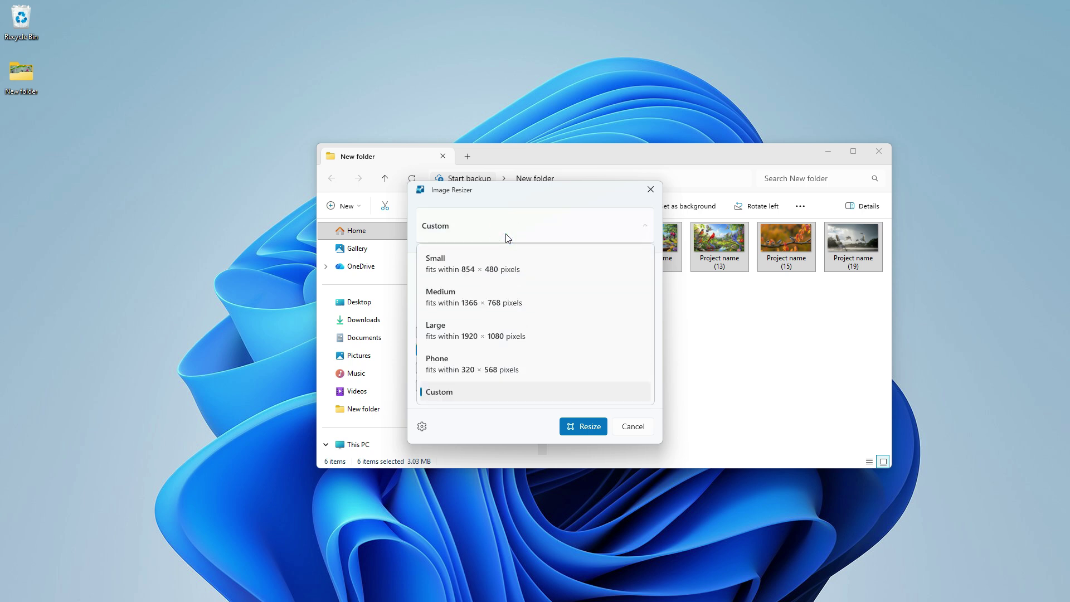
click(539, 272)
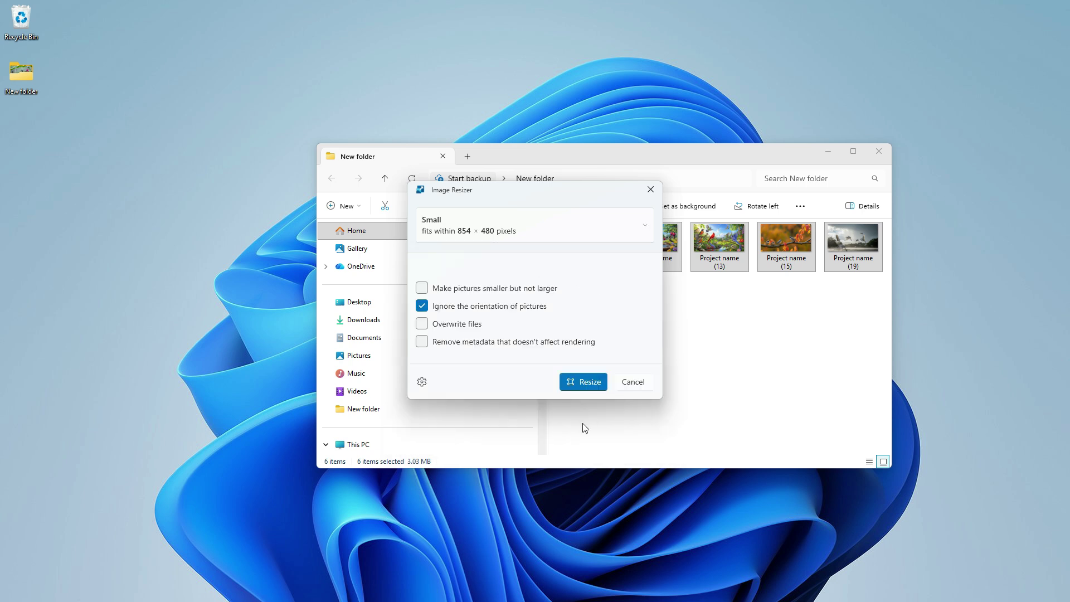
click(584, 382)
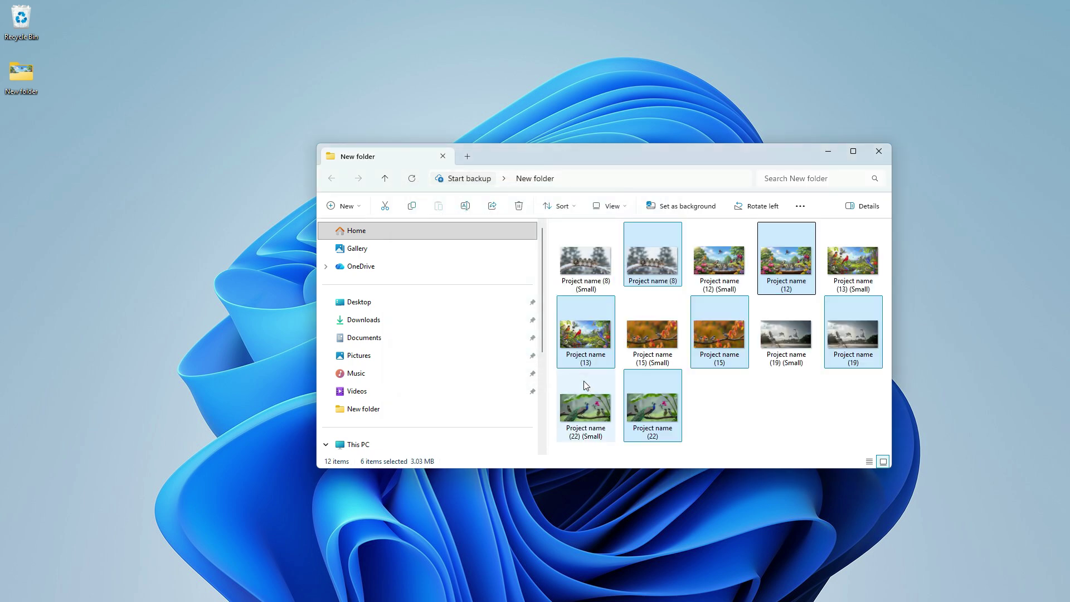
Step: Deselect the images and reverse the folder's sort order so the highest-numbered Project name files come first
click(728, 406)
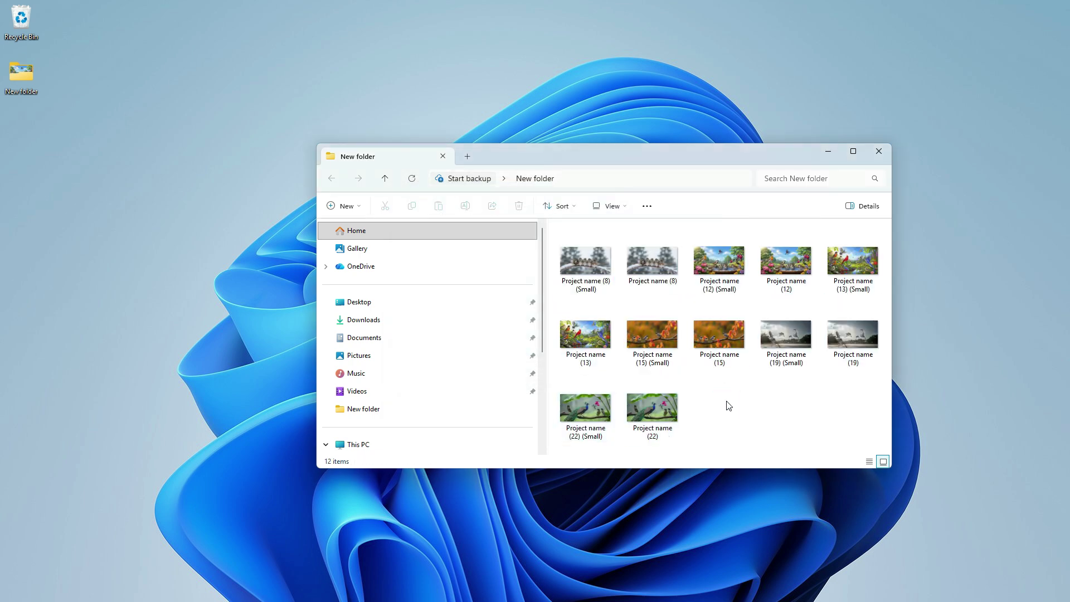
click(625, 210)
click(626, 210)
click(573, 207)
click(570, 231)
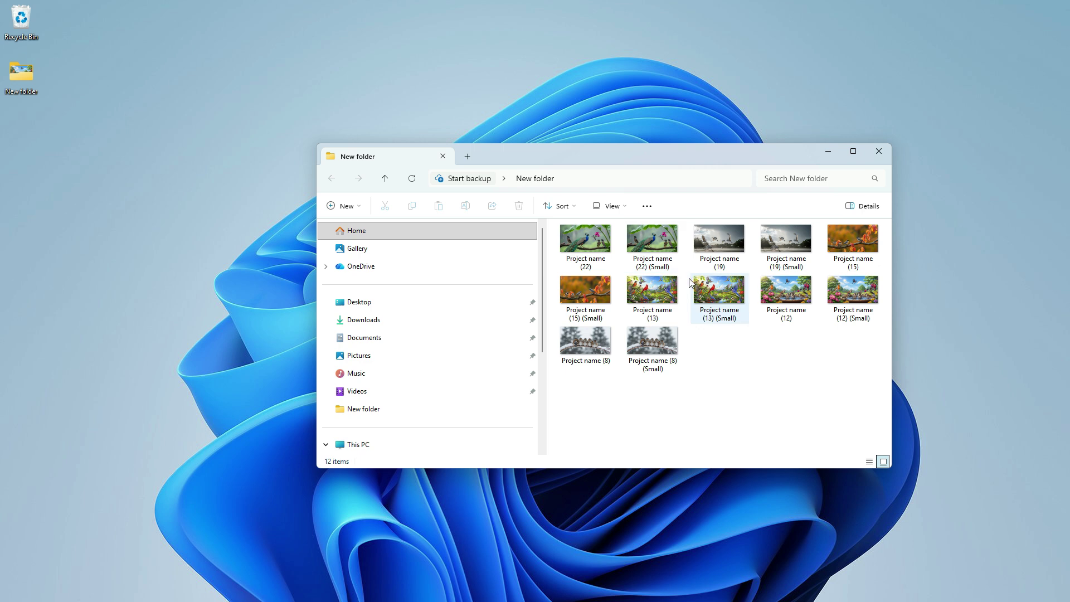
Step: Compare the file sizes of Project name (22) and its Small copy, and close the folder window
click(590, 240)
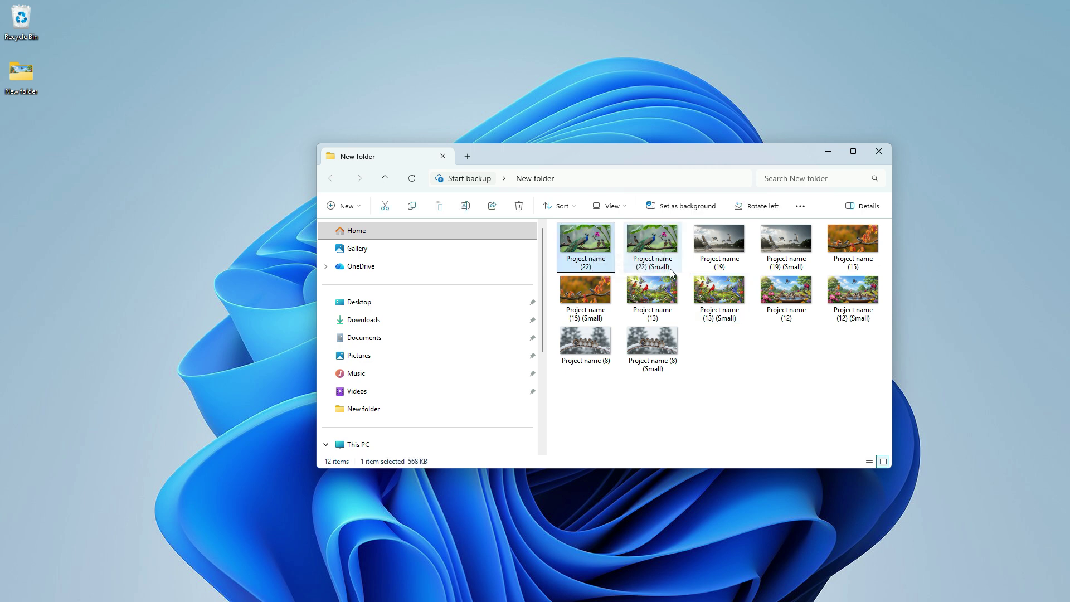
mouse_move(657, 242)
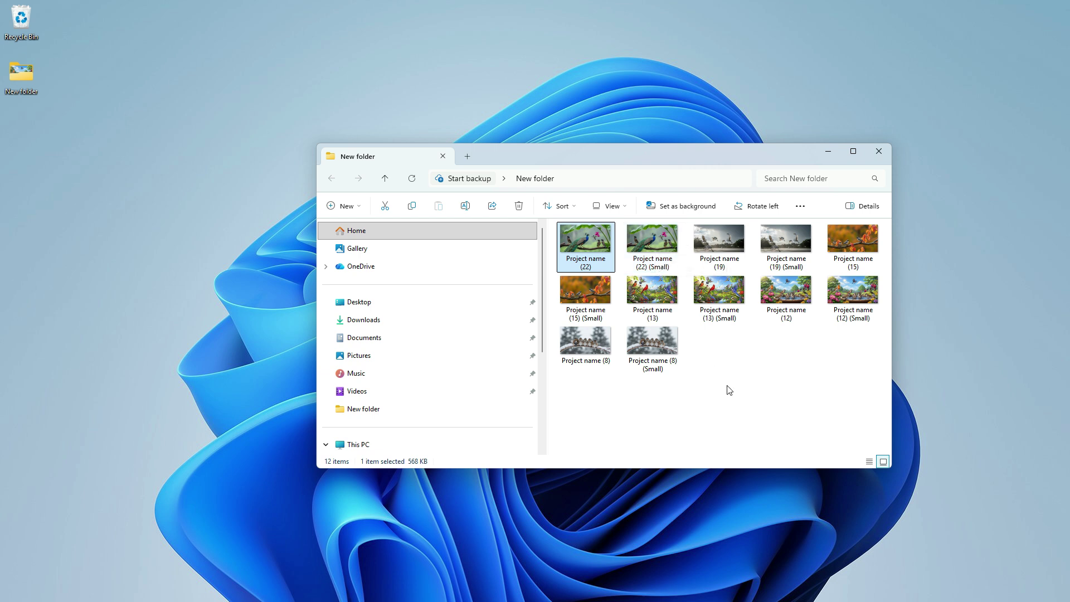
click(879, 157)
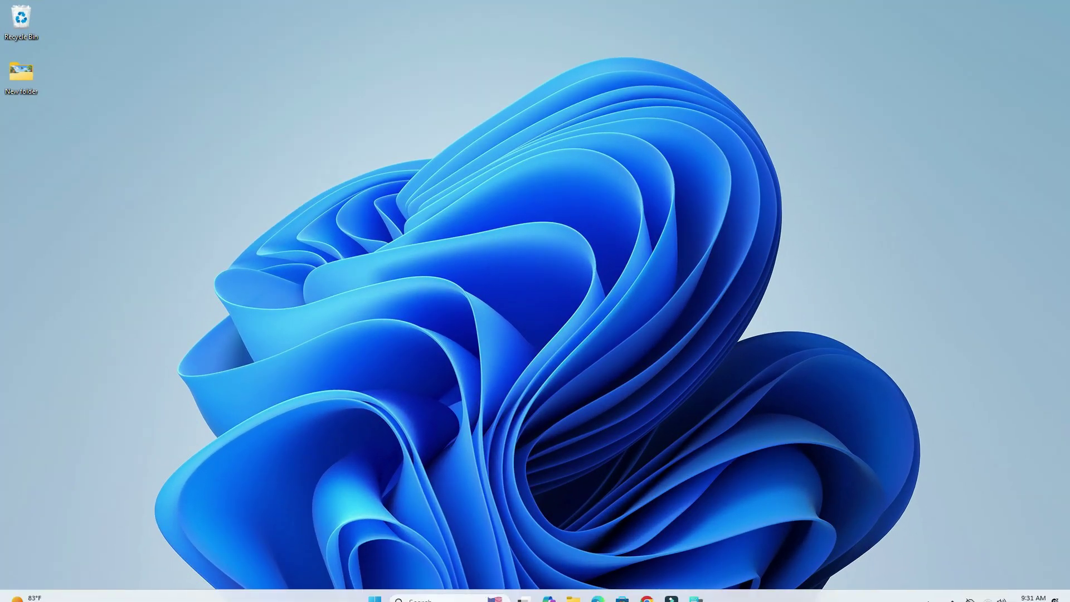
Step: Open PowerToys Settings, turn on the Always On Top utility, and open its settings page
click(949, 589)
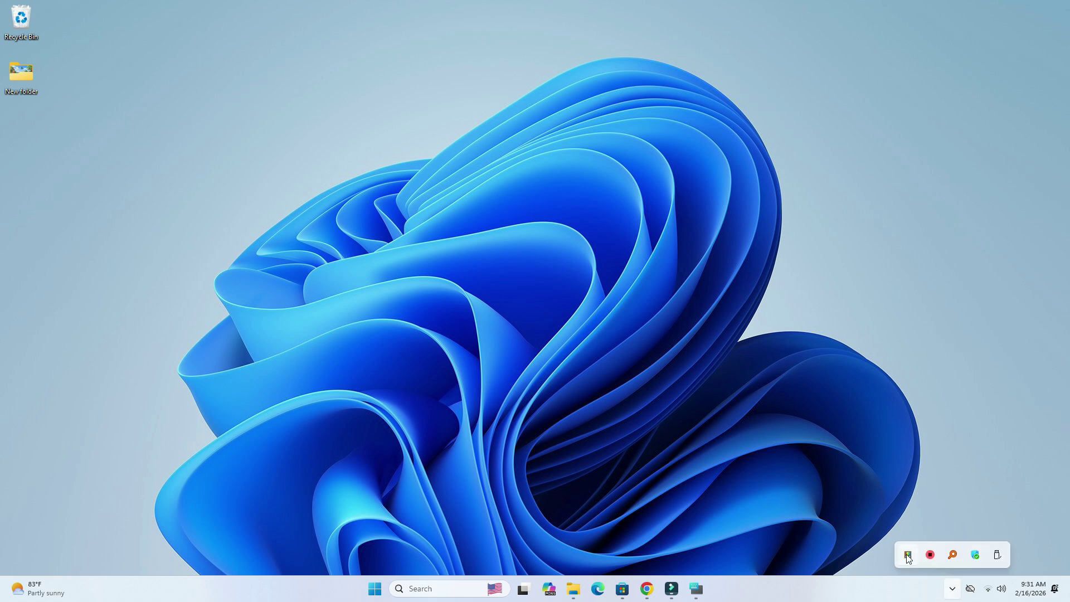
right_click(908, 558)
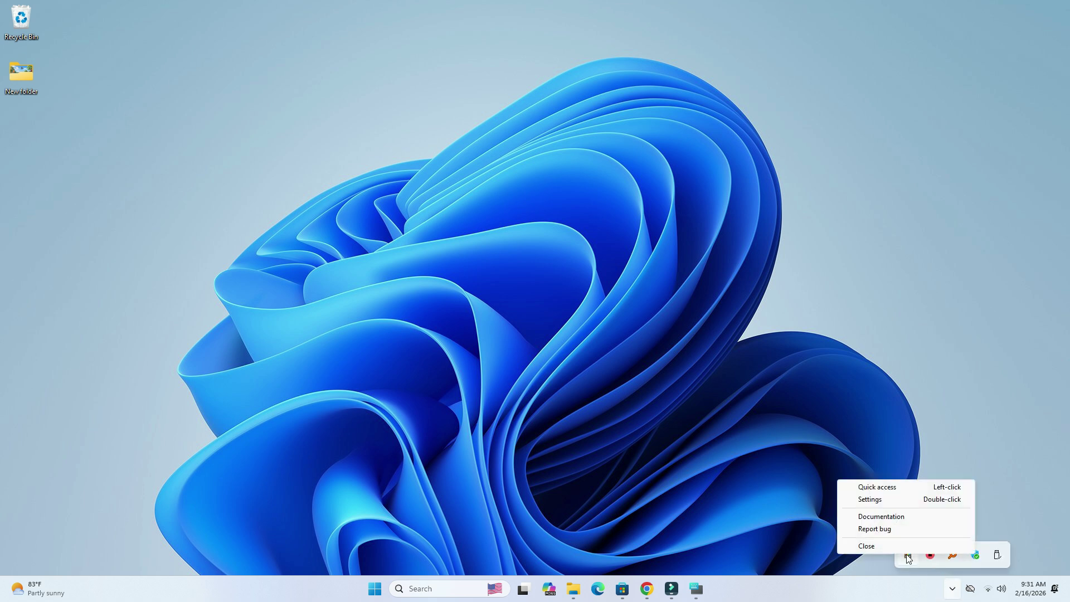
click(889, 503)
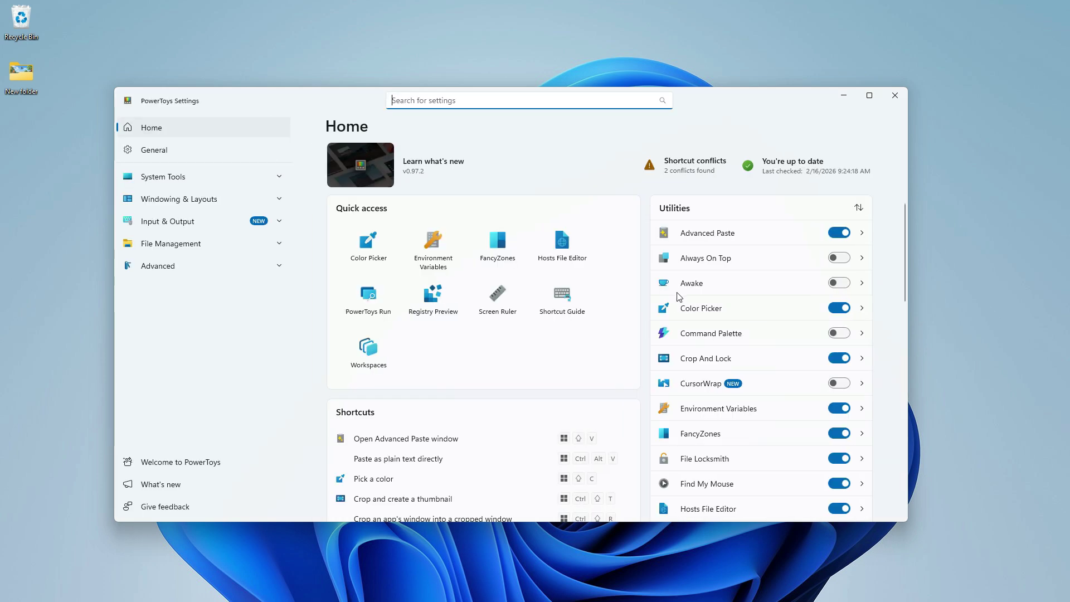
click(837, 257)
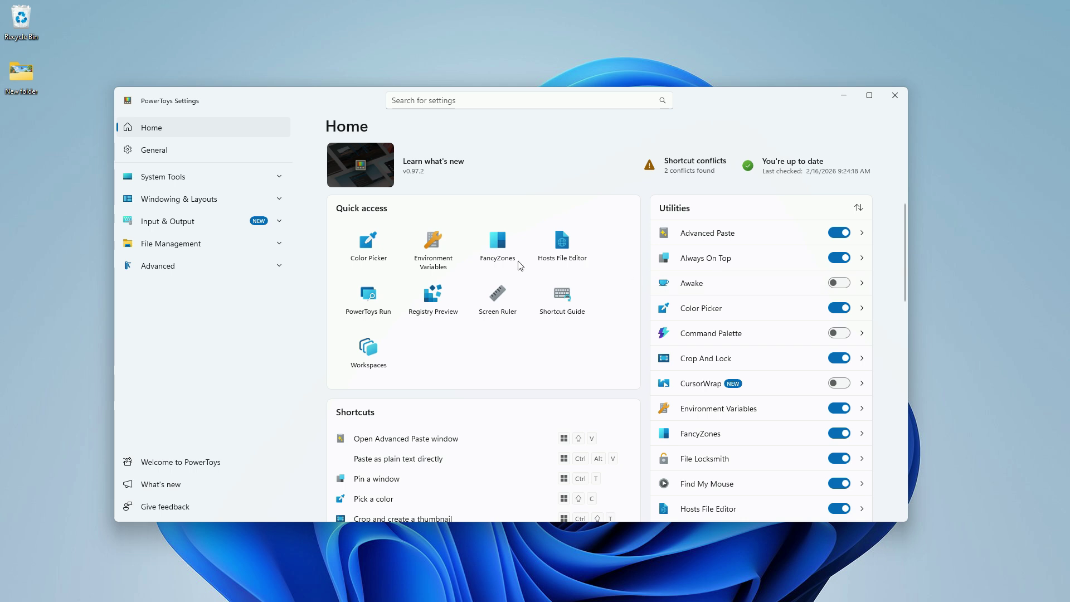
click(279, 200)
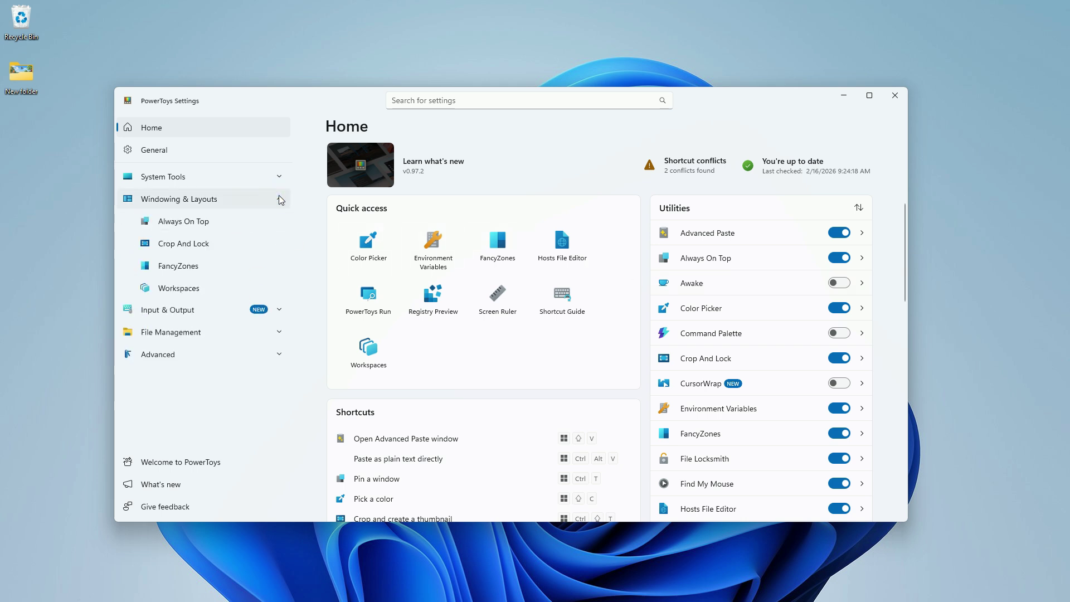
click(211, 226)
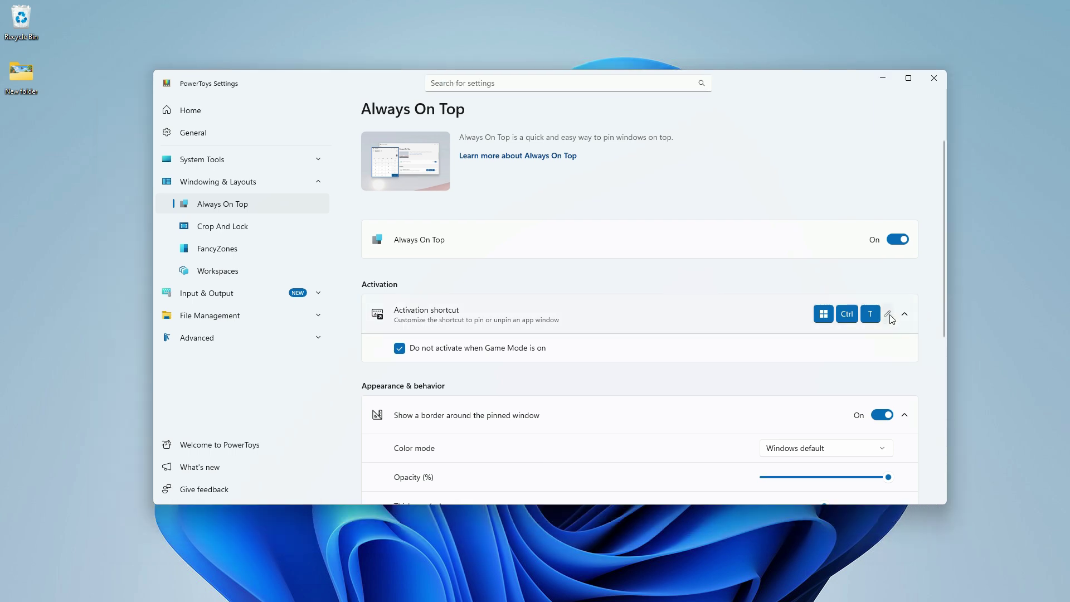
Step: Change the Always On Top activation shortcut to Win + Ctrl + 1 and save it, with the On-Screen Keyboard displayed
click(888, 315)
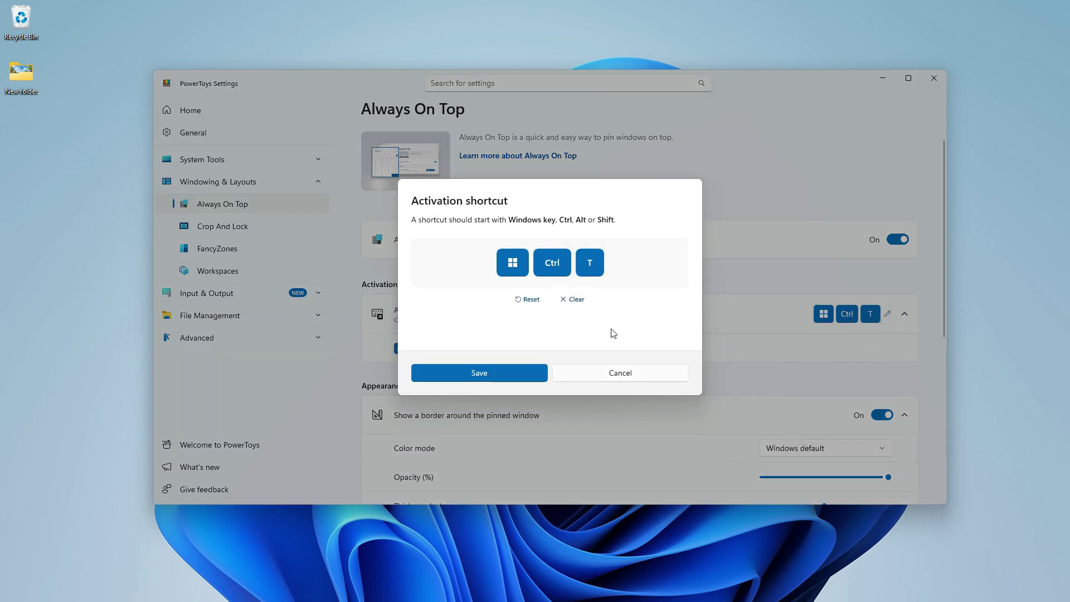
click(684, 589)
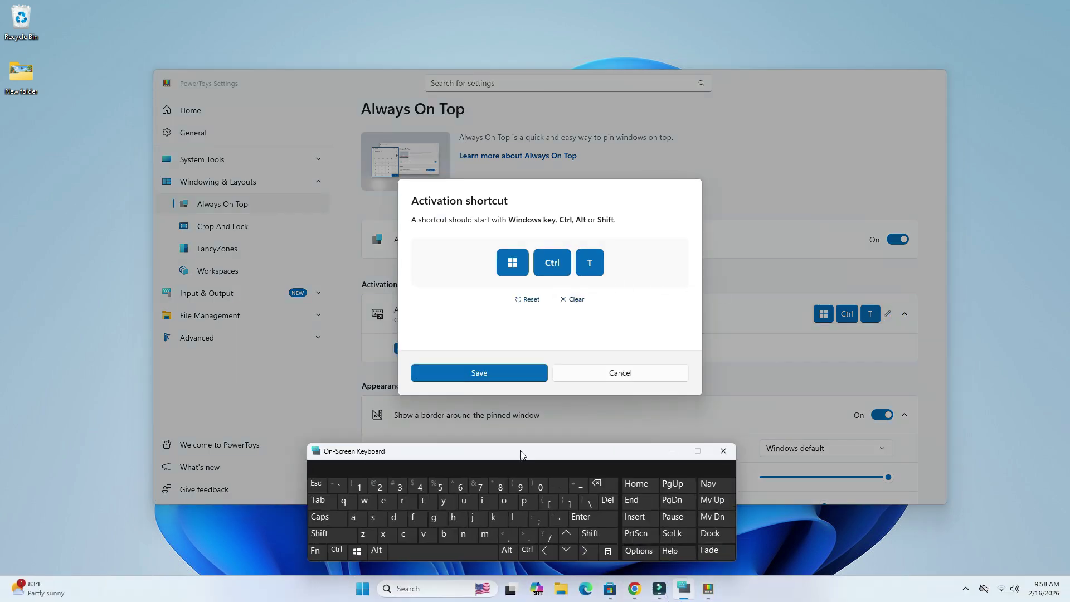
click(590, 193)
key(super)
key(super+ctrl)
key(super+ctrl+1)
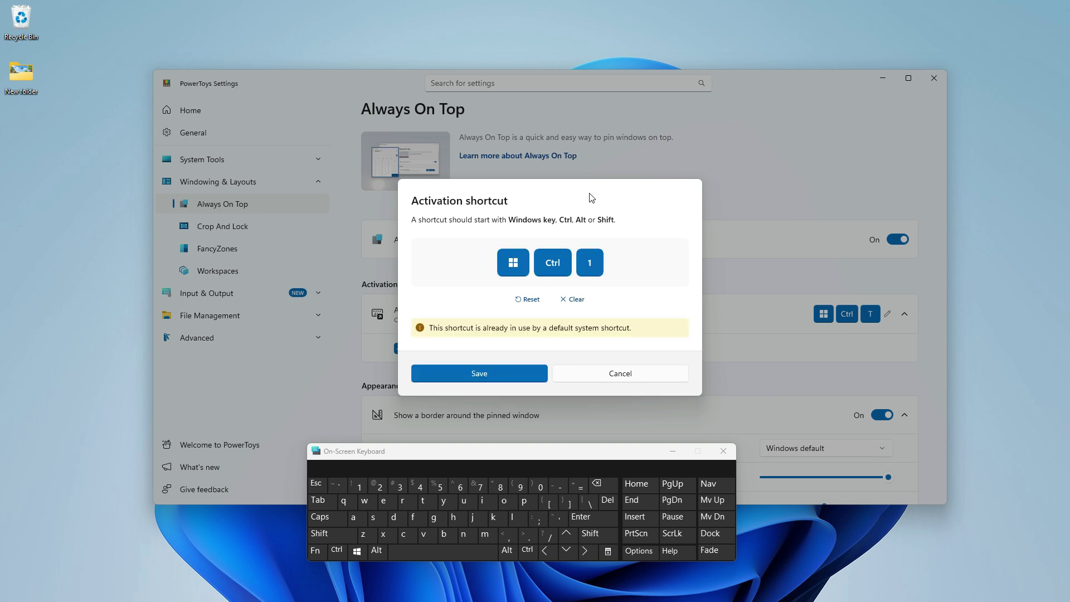
click(504, 373)
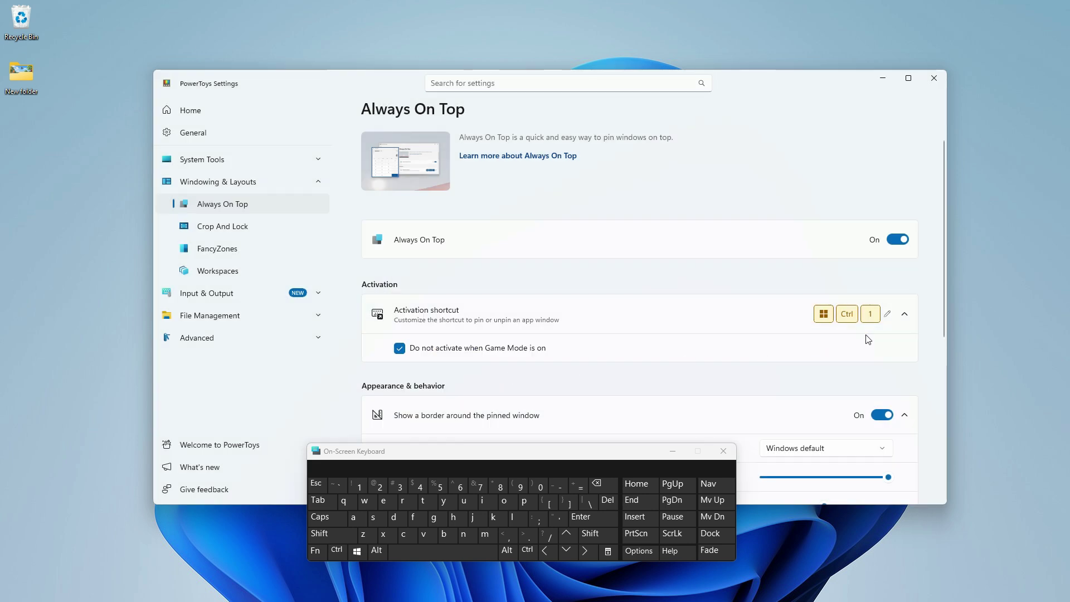
Step: Reset the Always On Top activation shortcut to its default
click(887, 313)
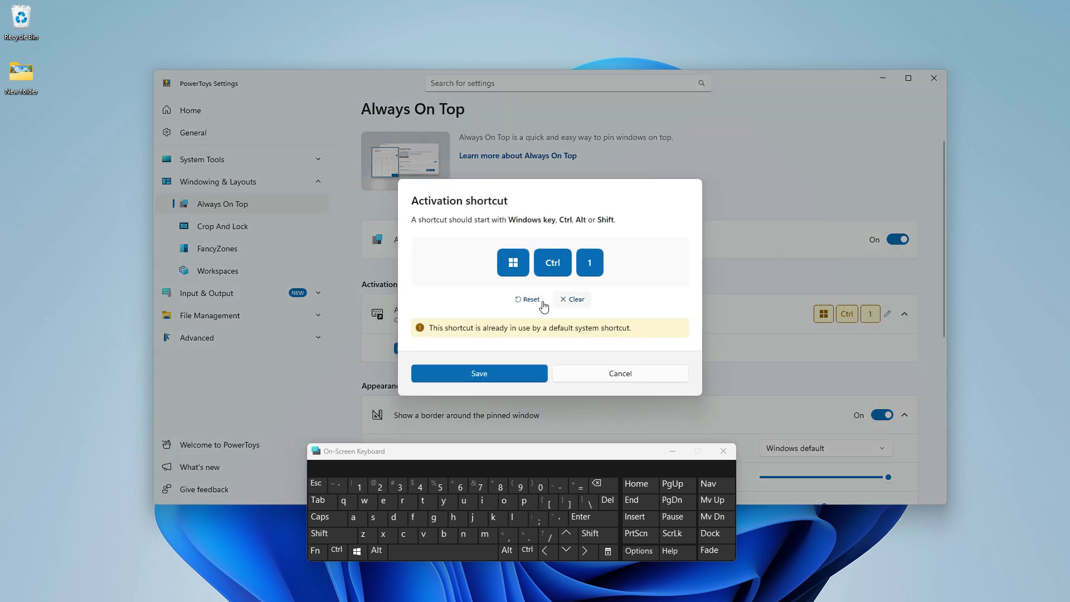
click(543, 301)
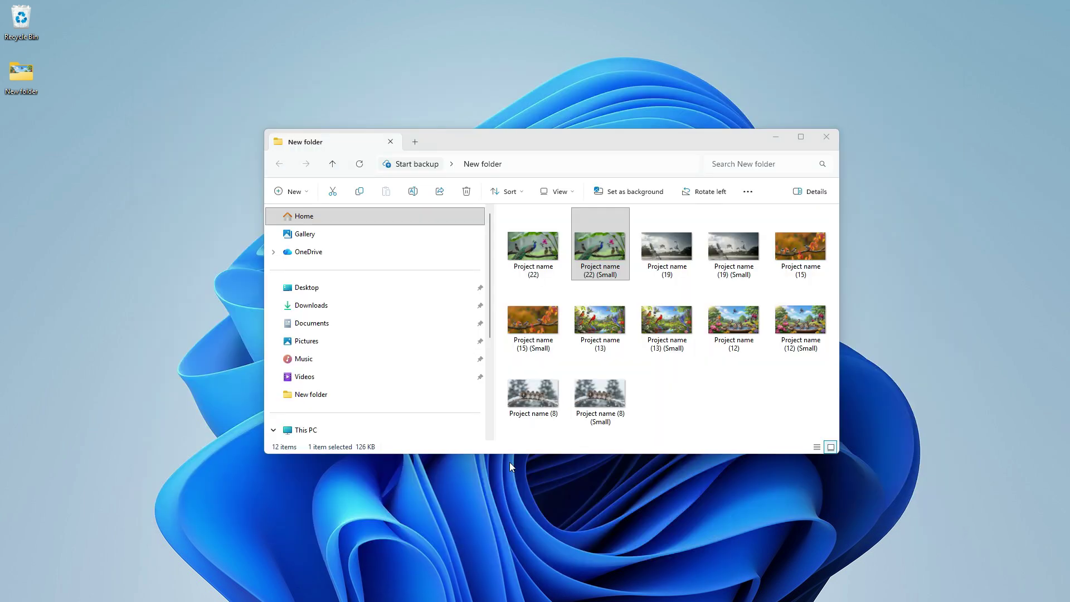
Step: Open the Small copies of Project name (22), (19) and (15) in separate Photos windows and close the folder window
key(Return)
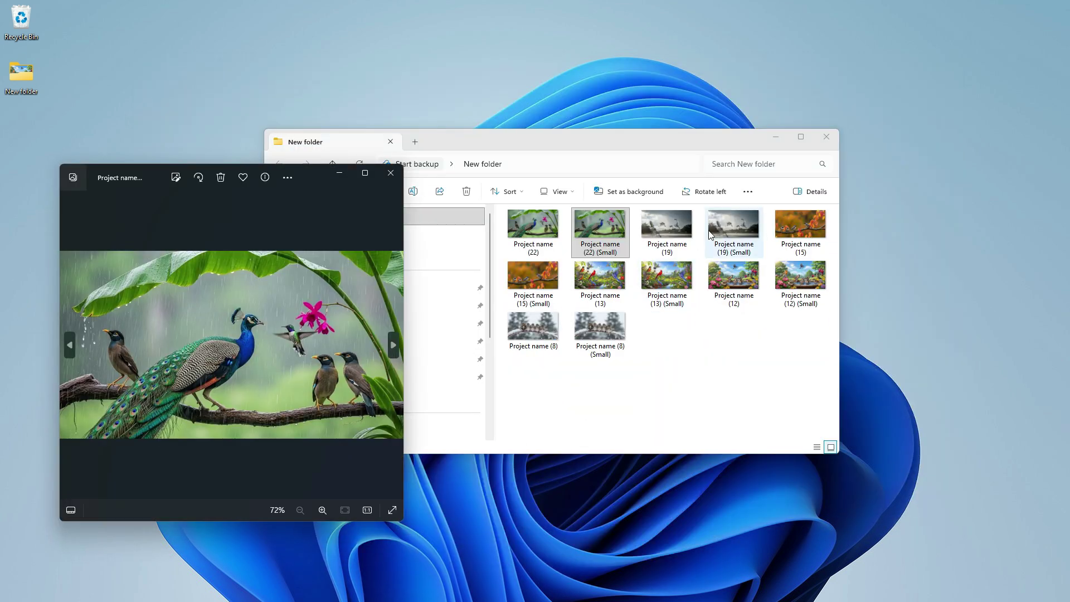
double_click(709, 234)
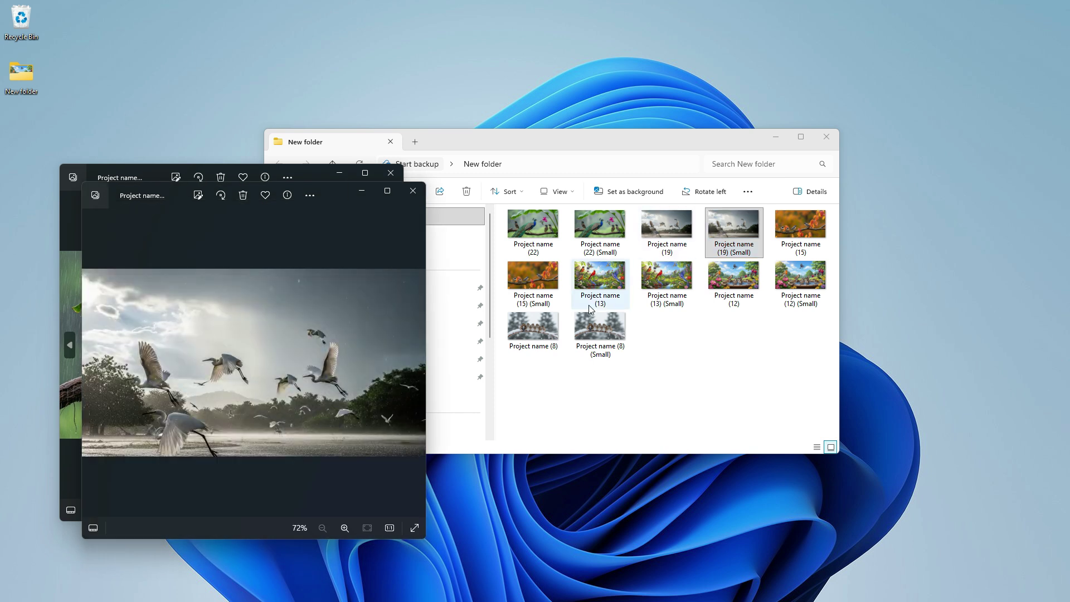
double_click(538, 273)
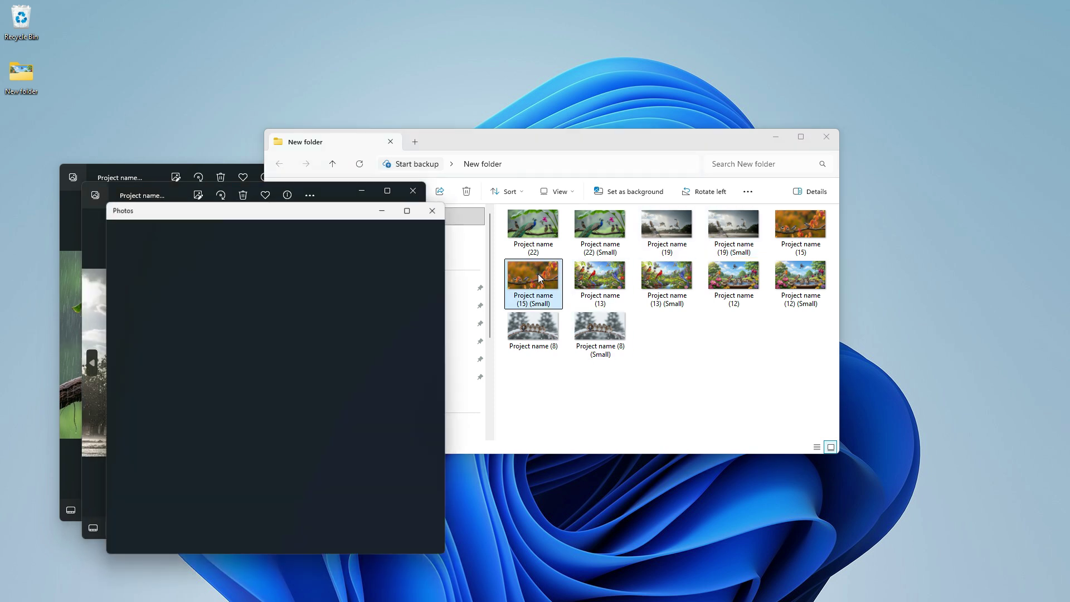
click(825, 140)
Step: Spread the three Photos windows into an overlapping row, with the flying-birds image in the middle and in front
drag(360, 214, 777, 195)
drag(338, 193, 578, 199)
drag(775, 191, 788, 169)
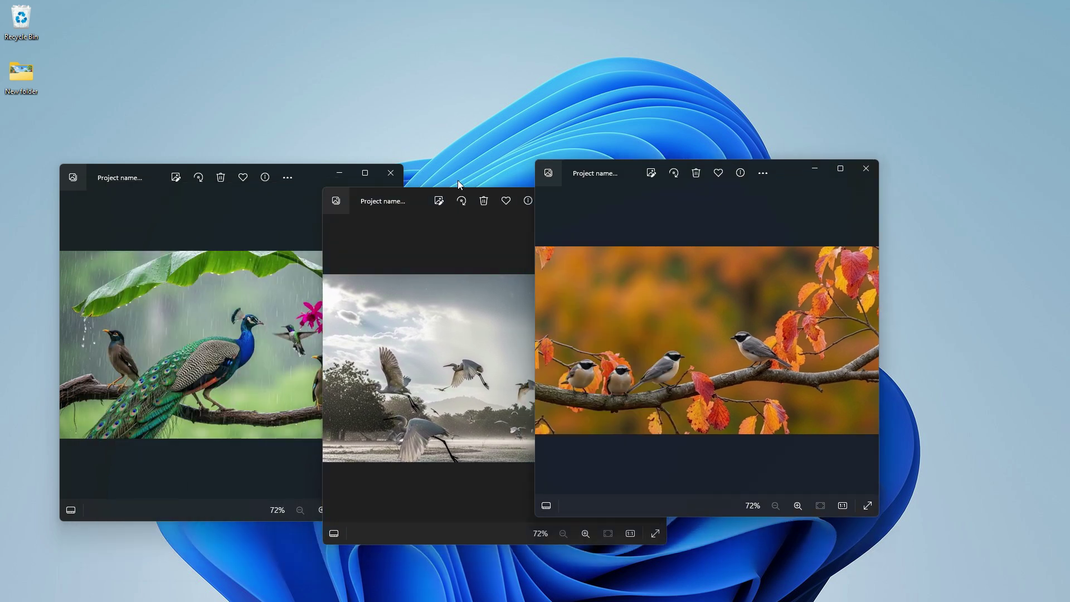
drag(377, 204, 386, 185)
click(310, 176)
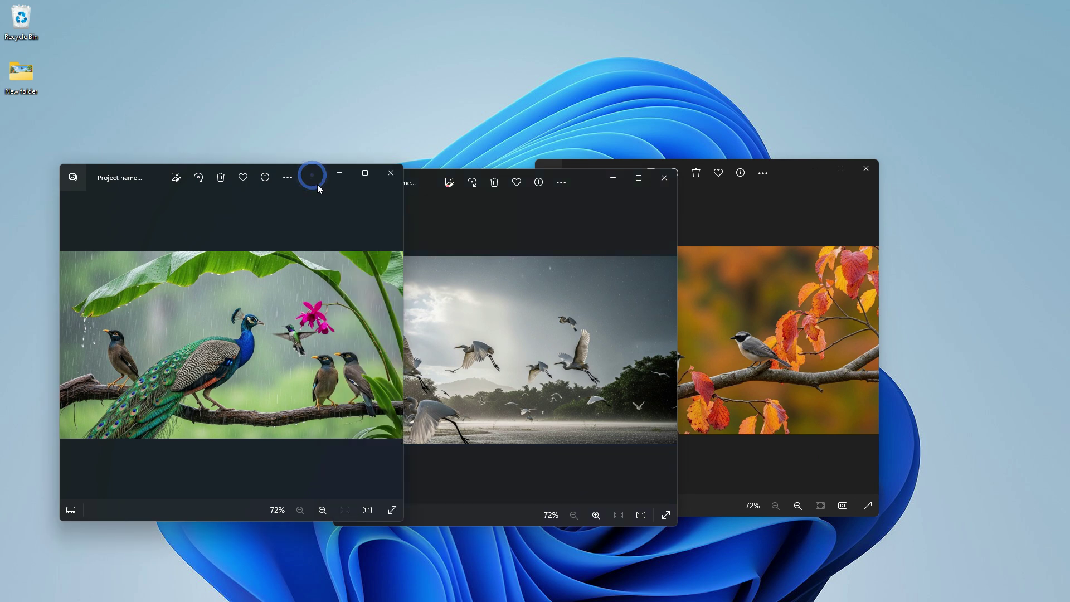
click(594, 187)
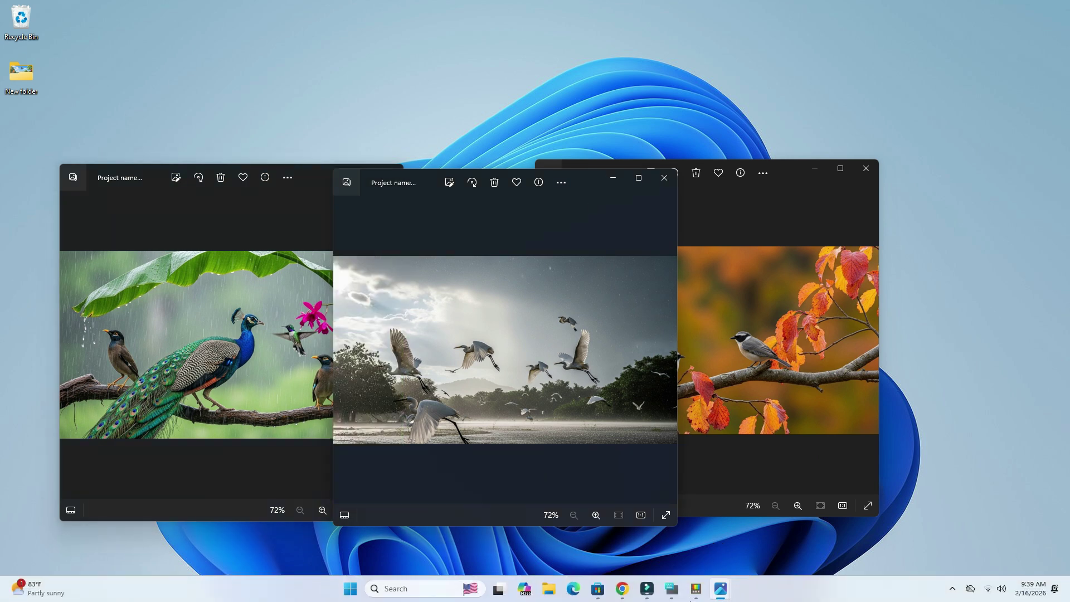
Step: Show the On-Screen Keyboard and pin the flying-birds window with Always On Top
click(658, 597)
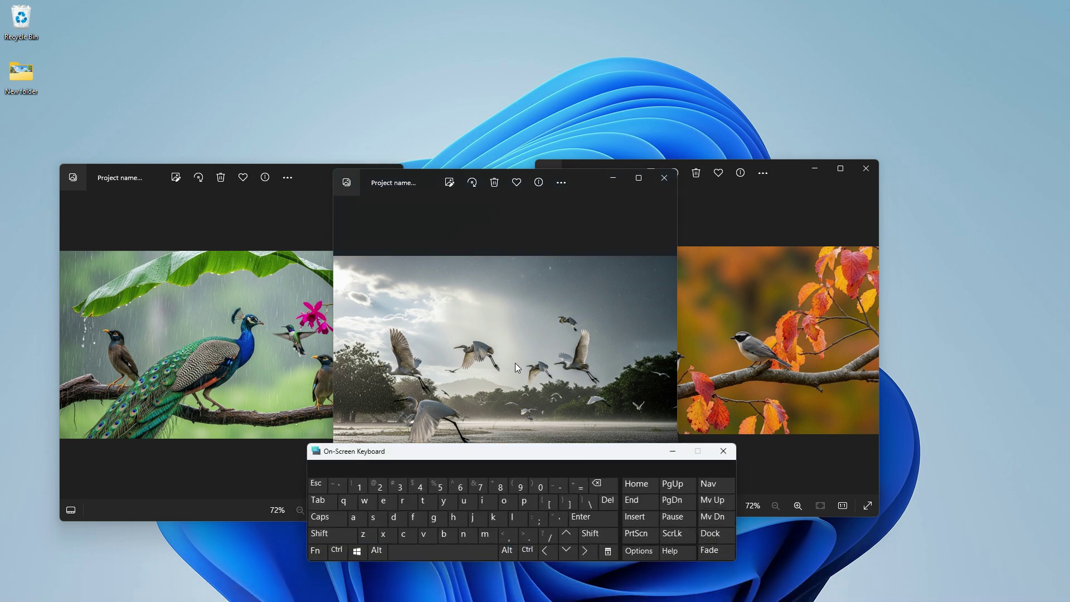
drag(427, 179, 435, 193)
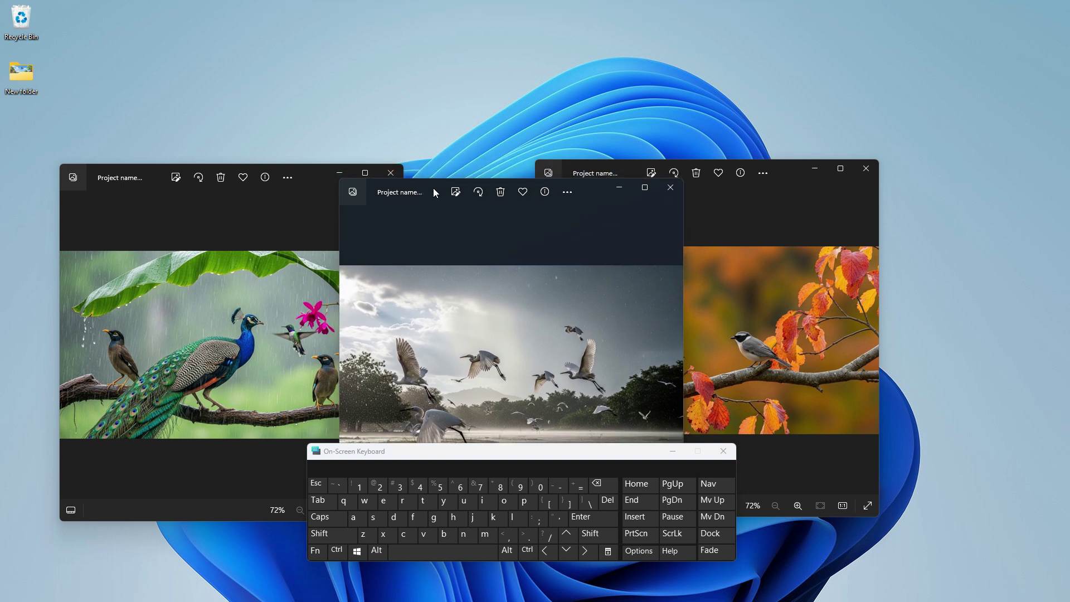
key(super+ctrl)
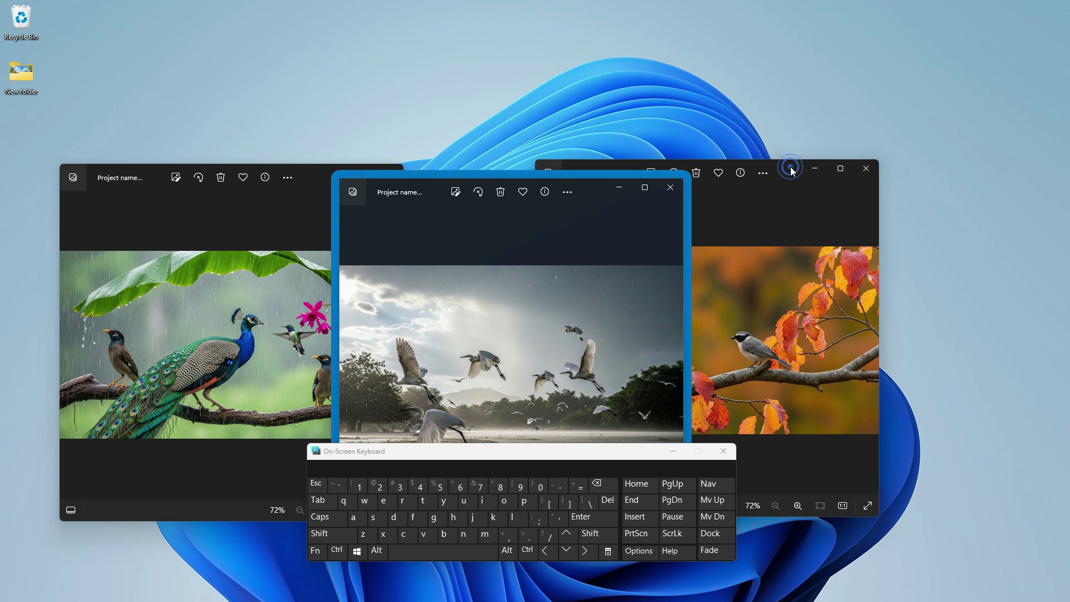
Step: Reposition the three image windows so the peacock and autumn images overlap behind the pinned window, and close the On-Screen Keyboard
drag(788, 167, 855, 165)
mouse_move(311, 173)
mouse_down()
mouse_move(272, 176)
mouse_move(298, 168)
mouse_up()
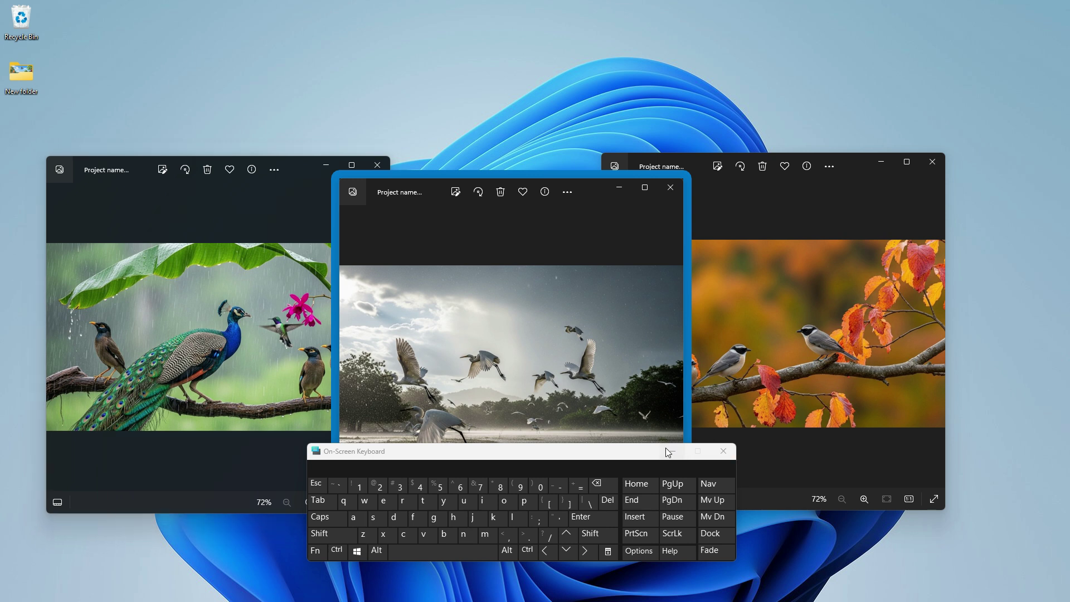
click(723, 452)
drag(583, 189, 589, 170)
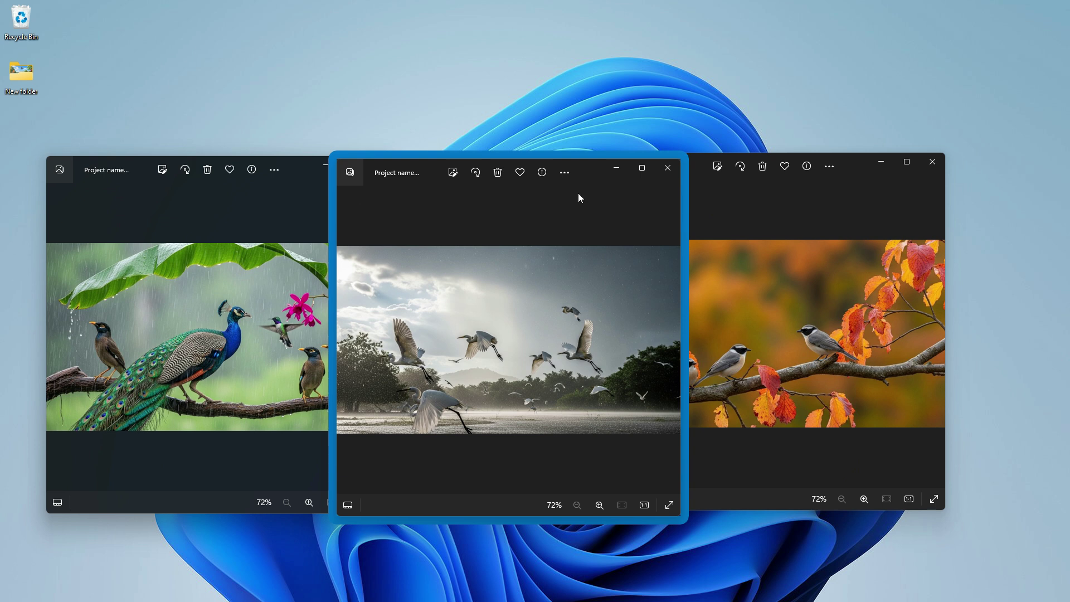
drag(847, 165, 868, 163)
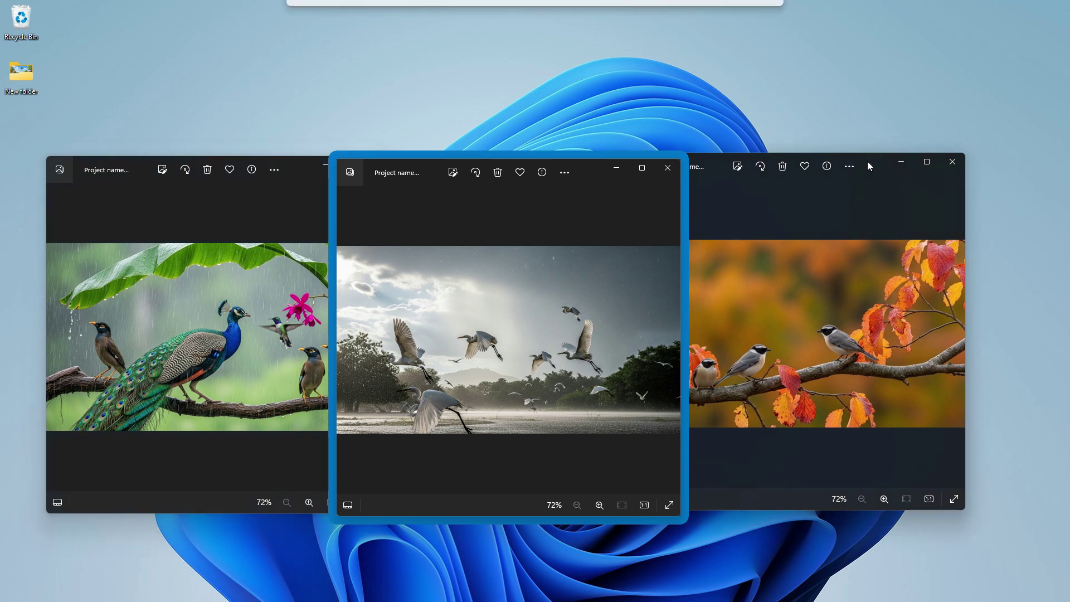
Step: Unpin the flying-birds window and bring the image windows to the front in turn
click(754, 218)
click(548, 216)
click(273, 217)
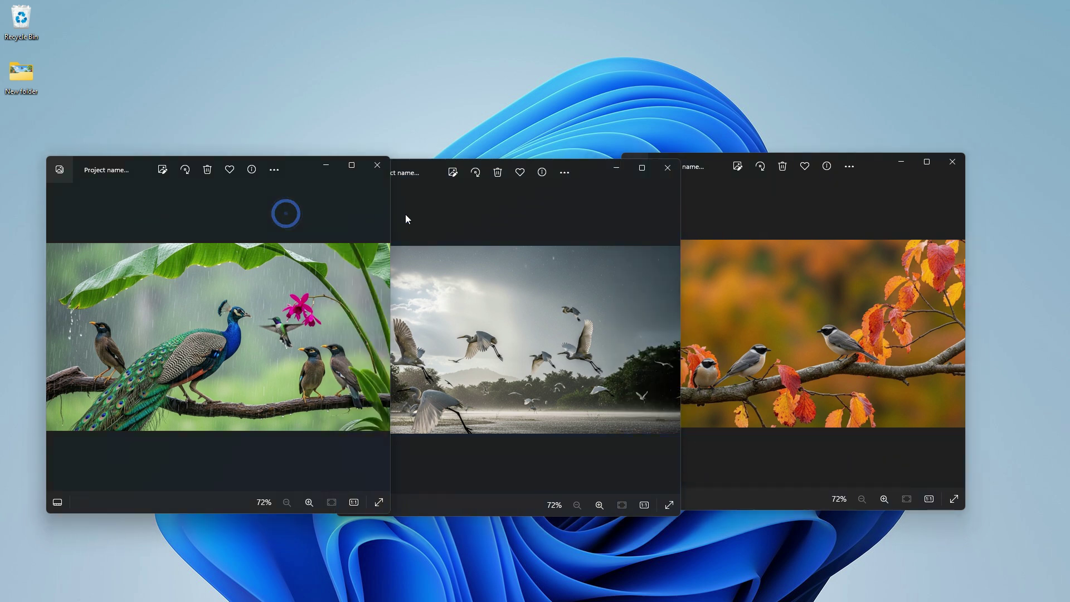
click(780, 217)
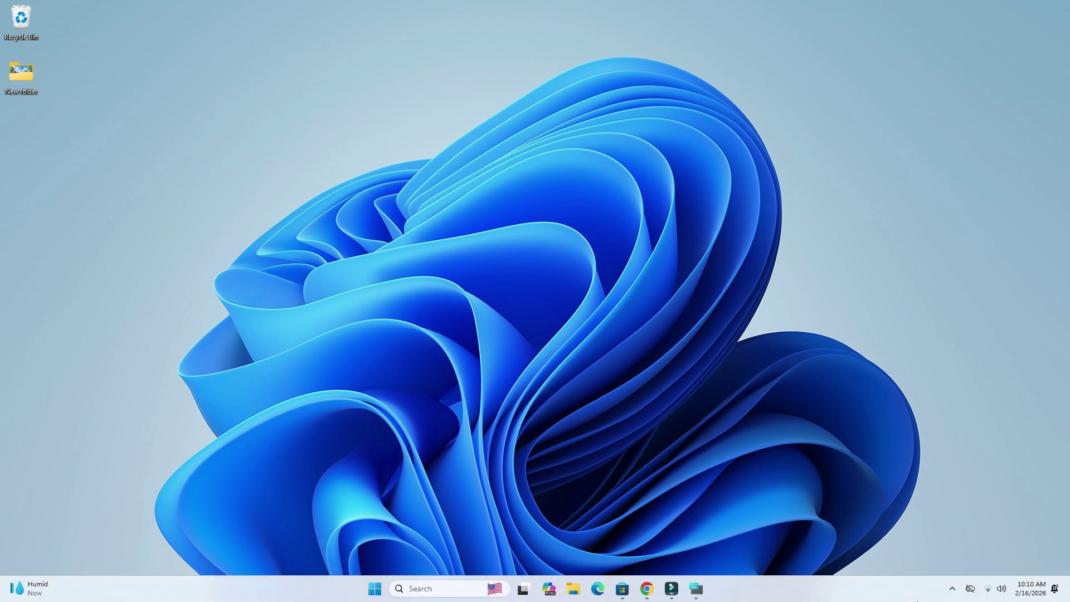
Step: Reopen PowerToys Settings, turn on the PowerToys Run utility, and open its settings page
click(952, 589)
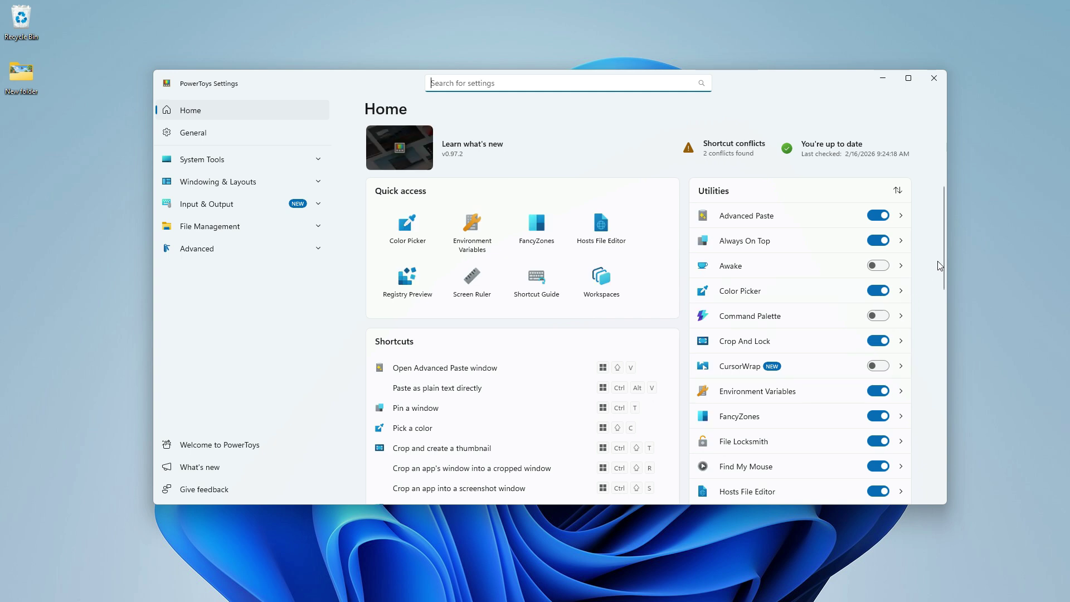
drag(945, 259, 932, 381)
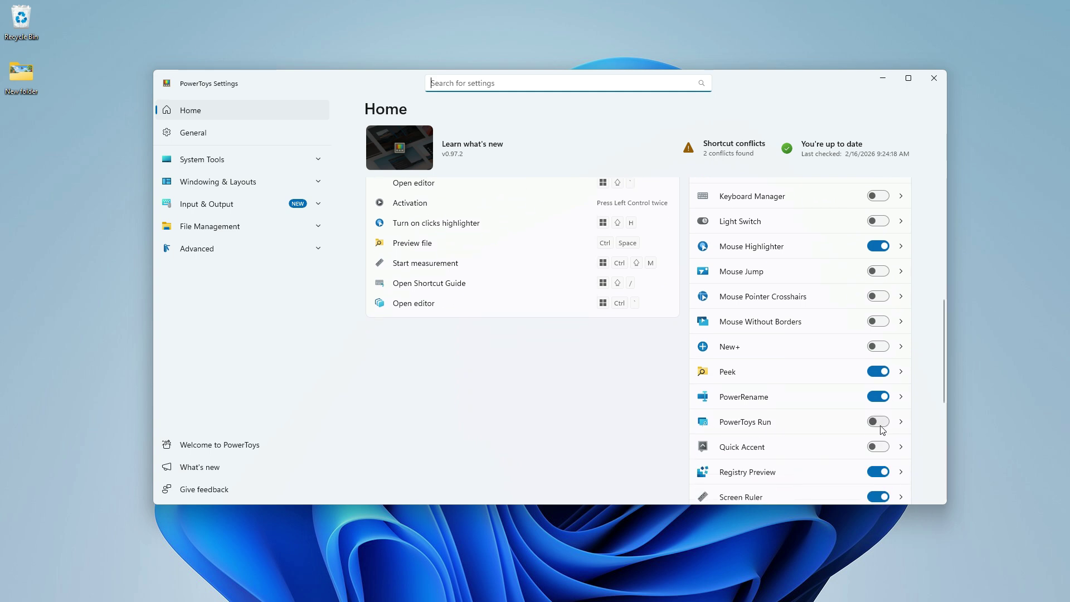
click(881, 425)
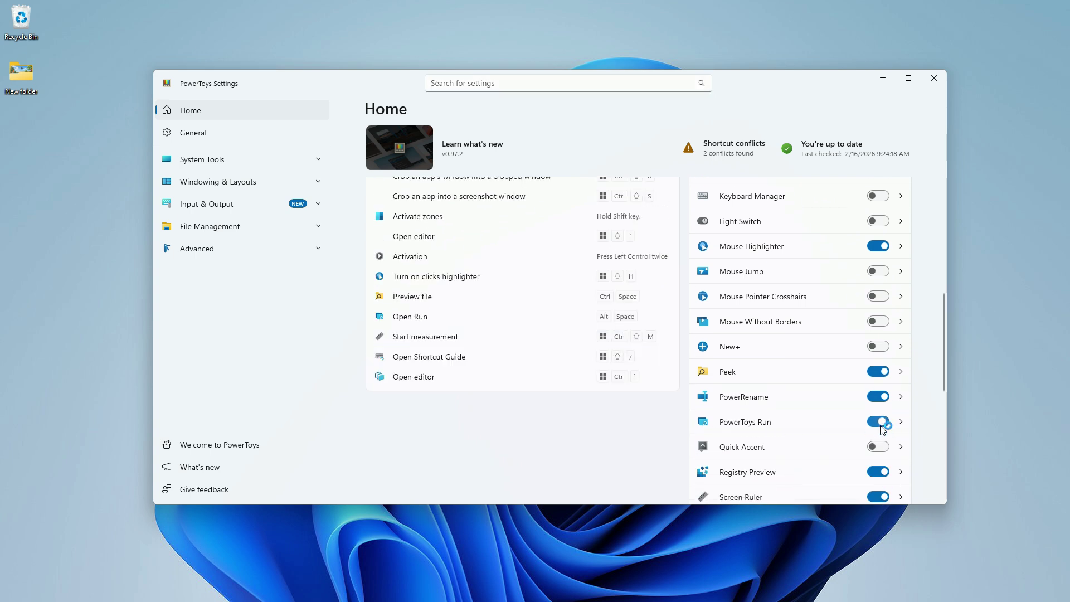
click(832, 425)
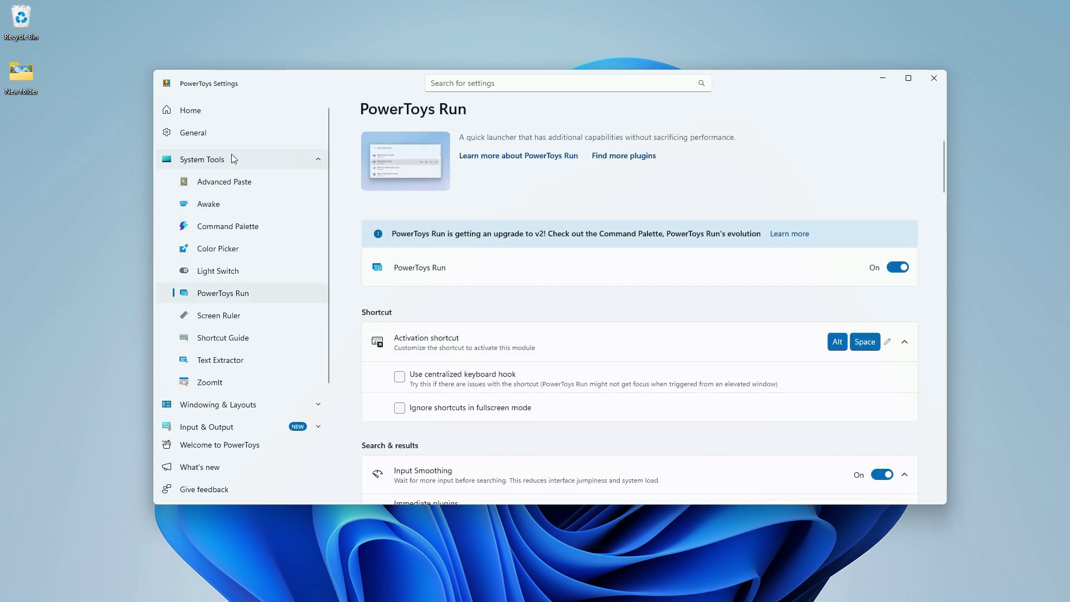
Step: Collapse and re-expand the System Tools group, reselect the PowerToys Run page, and minimize the PowerToys Settings window
click(267, 158)
click(277, 161)
click(237, 291)
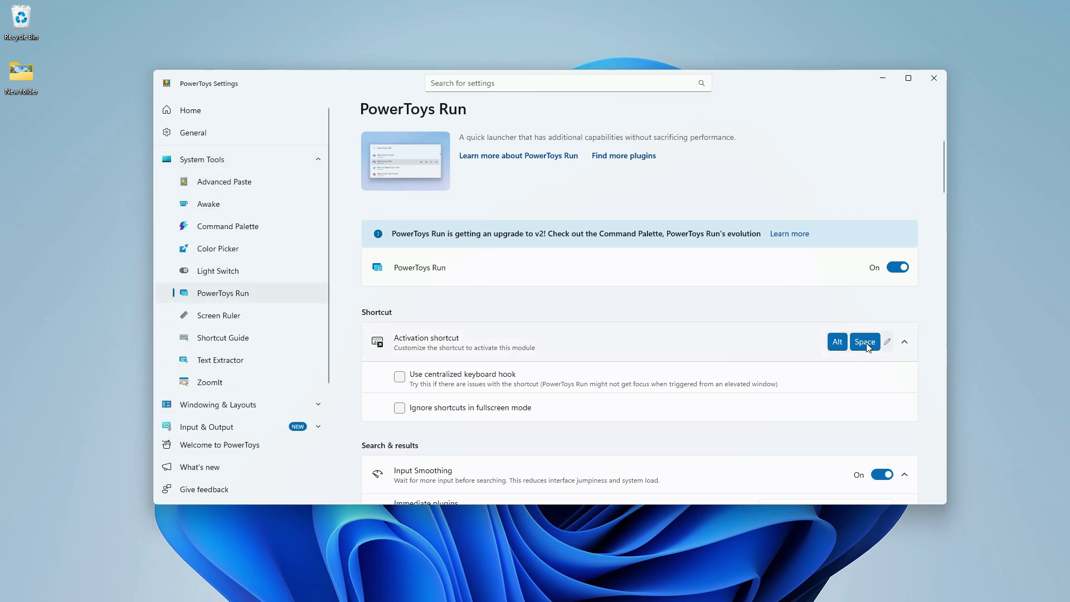
click(824, 79)
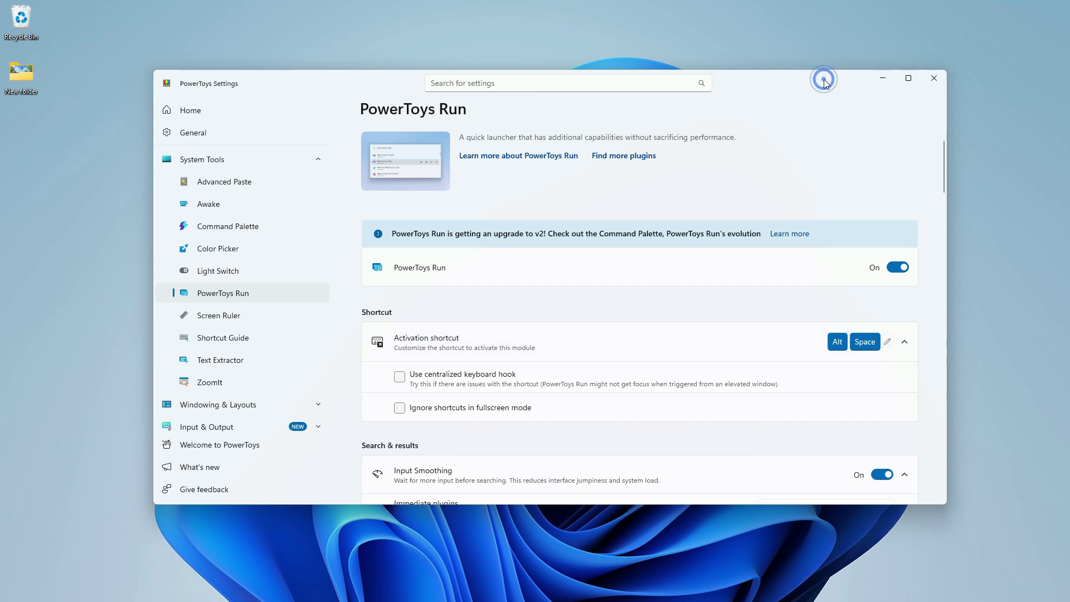
click(881, 81)
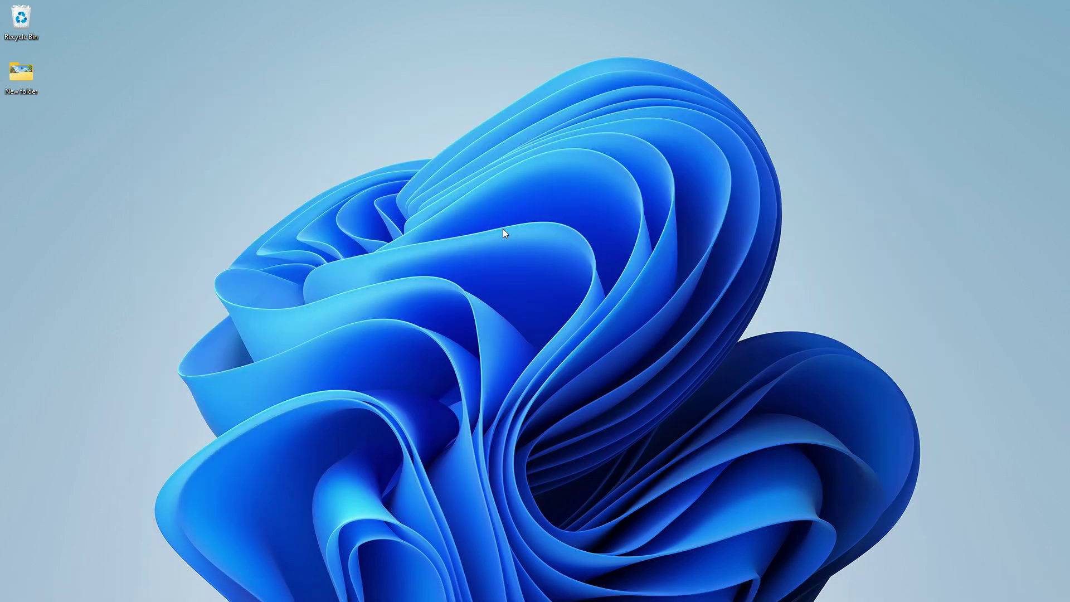
Step: Launch PowerToys Run, search for "chro", and clear the query
key(alt+space)
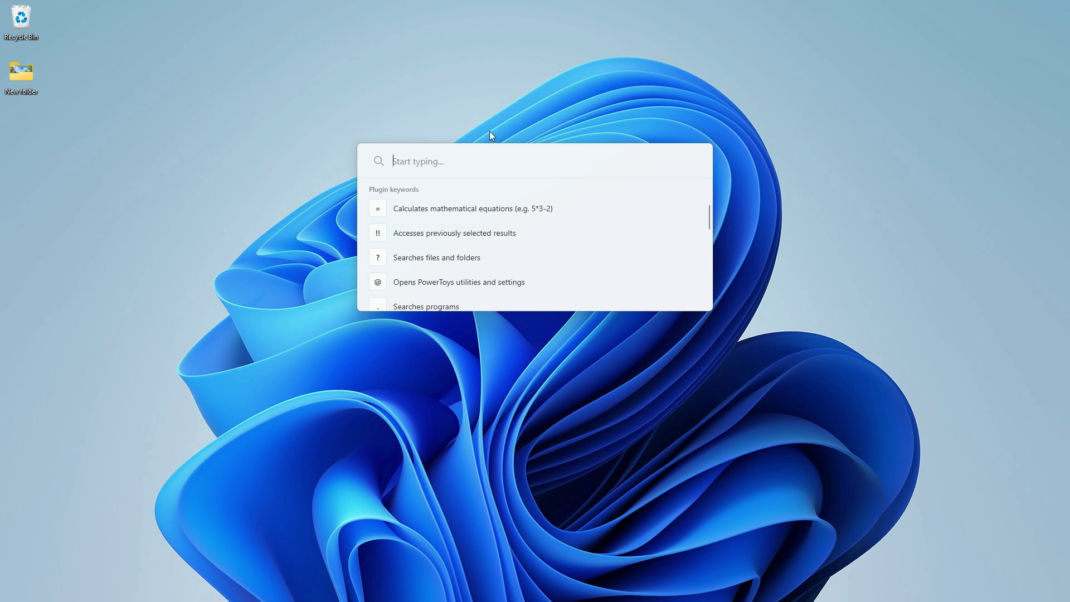
text(chro)
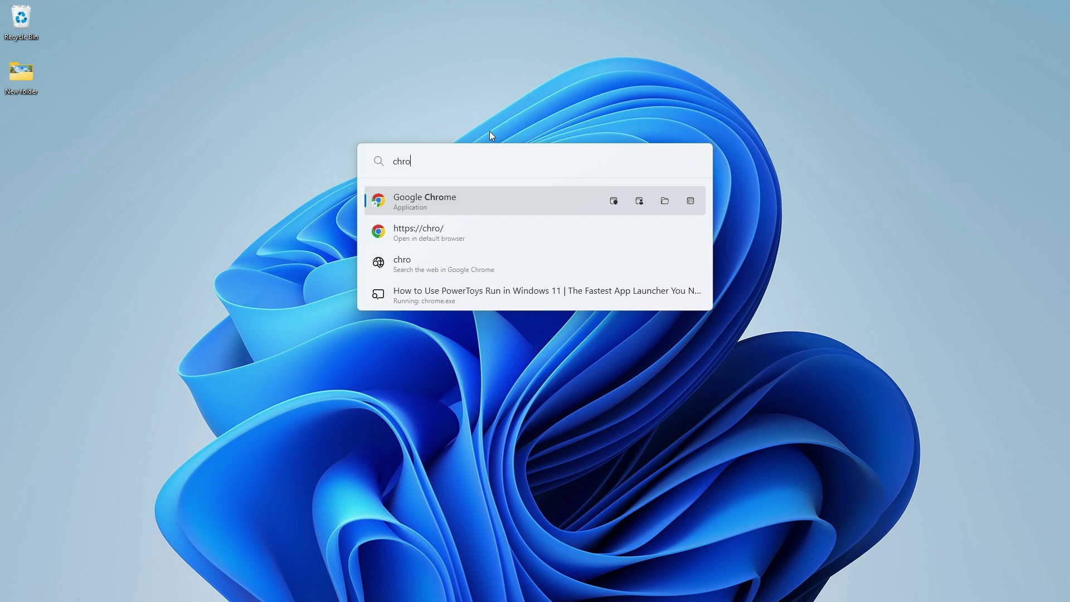
key(BackSpace)
key(BackSpace)
key(BackSpace)
key(BackSpace)
Step: Search PowerToys Run for "Project name", open the image Project name (22) (Small).jpeg from the results, and close it after viewing
text(Project name)
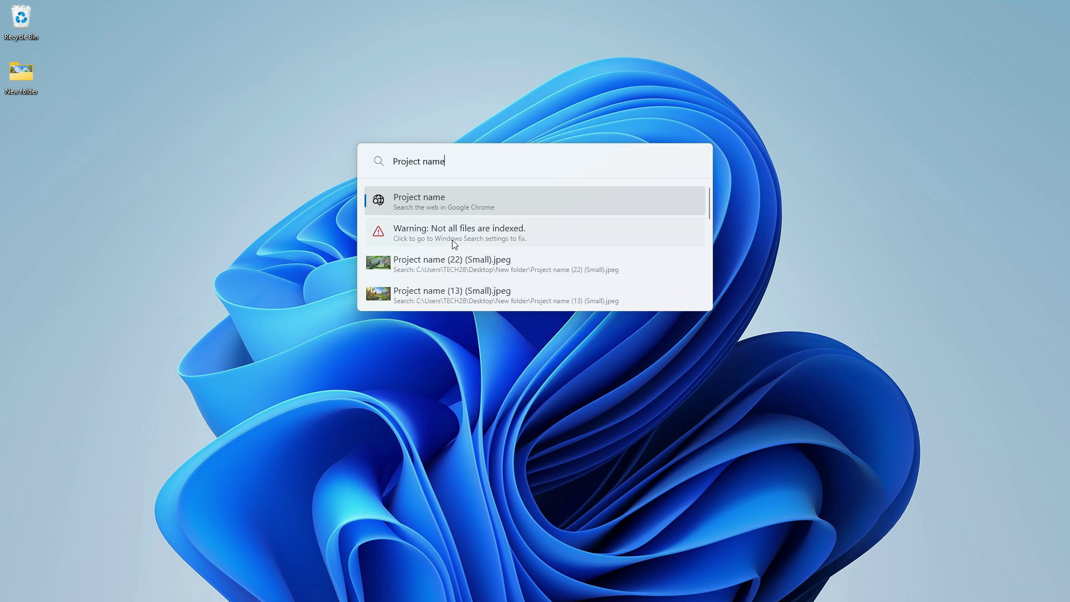
scroll(453, 277, down, 6)
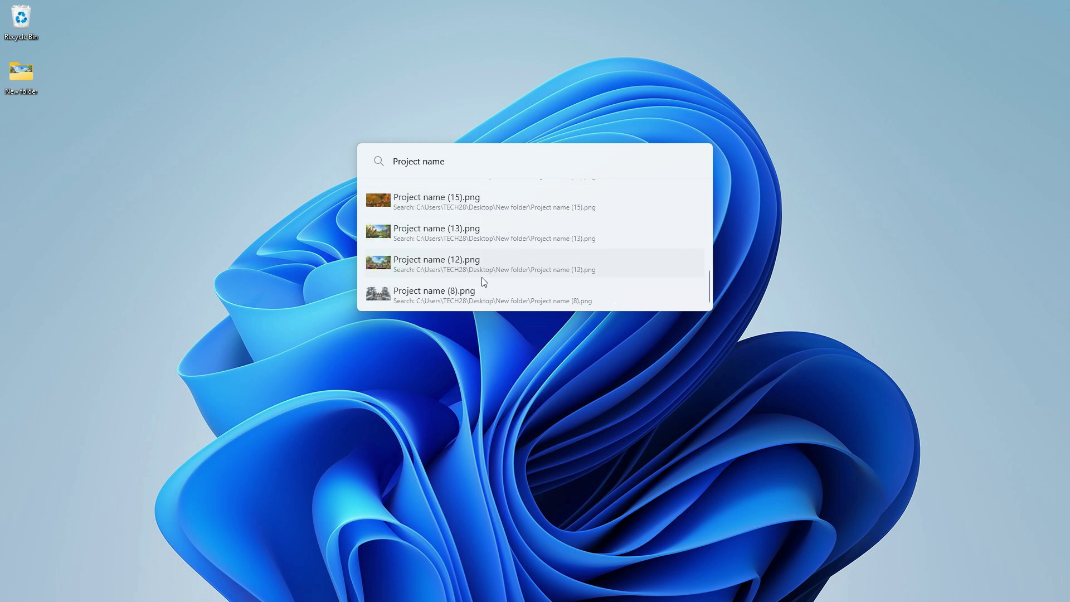
scroll(483, 281, up, 6)
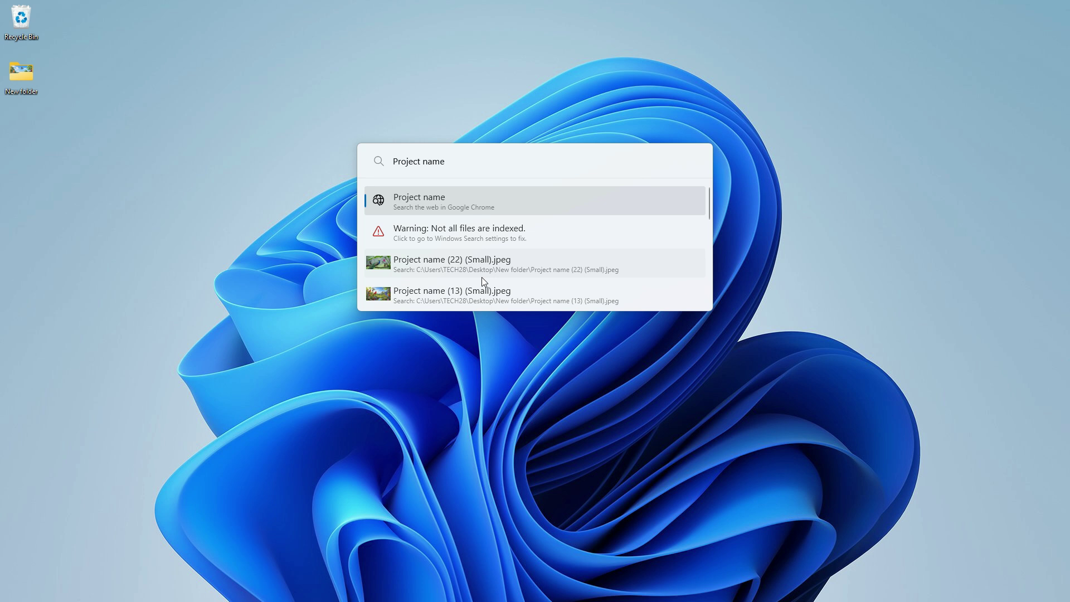
click(461, 269)
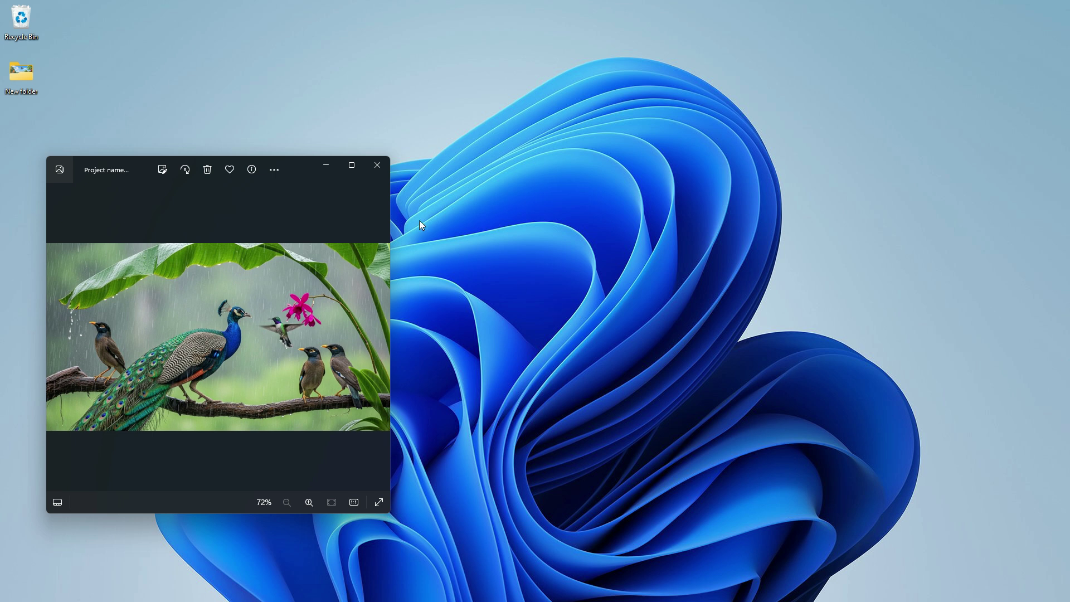
click(378, 166)
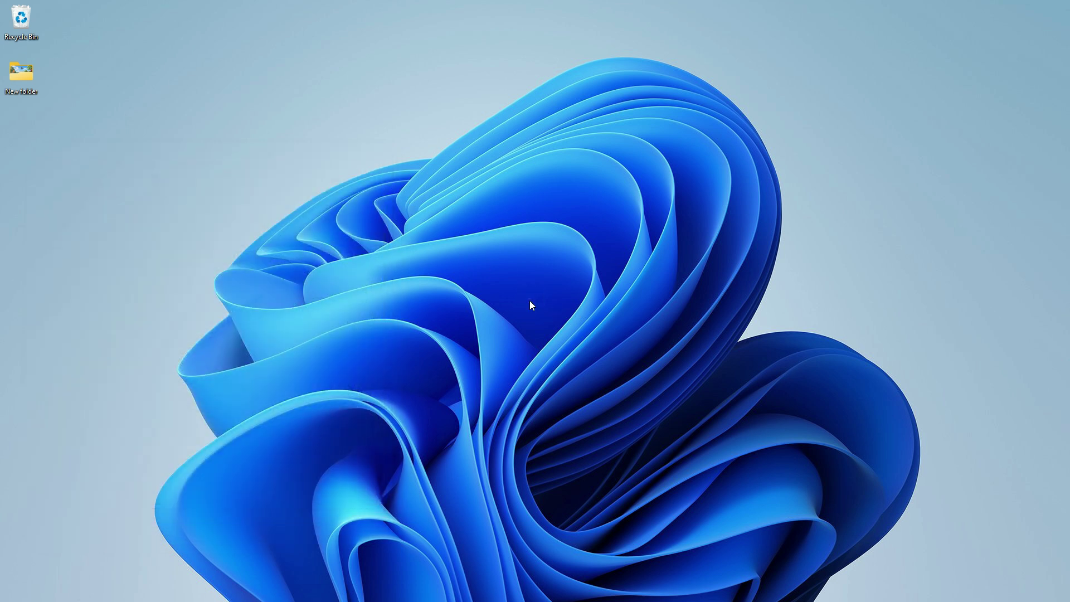
Step: Calculate 245-32 in PowerToys Run and copy the result to the clipboard
key(alt+space)
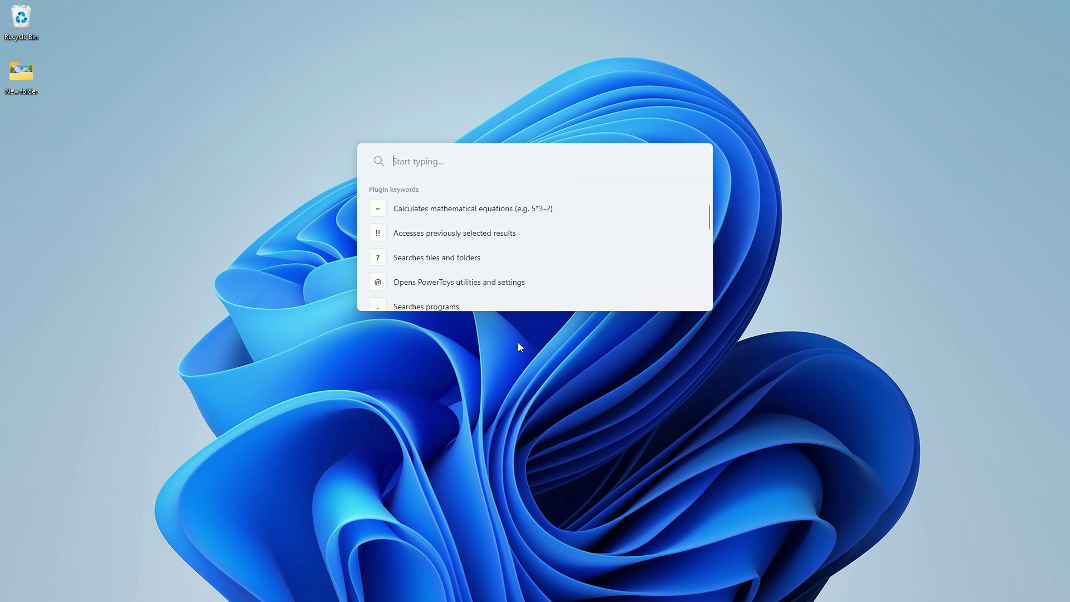
text(245)
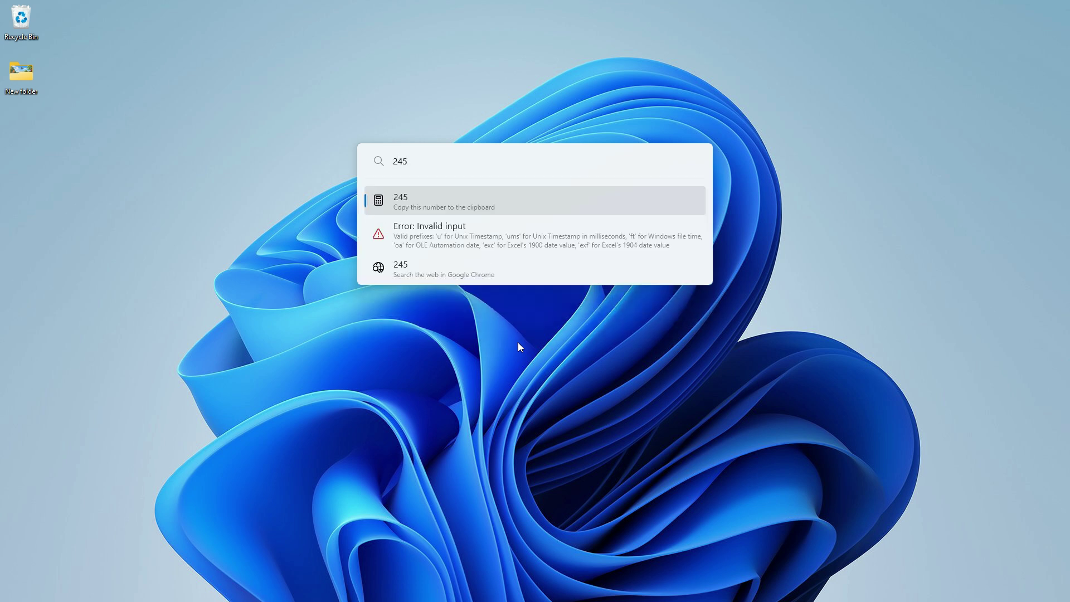
text(-32)
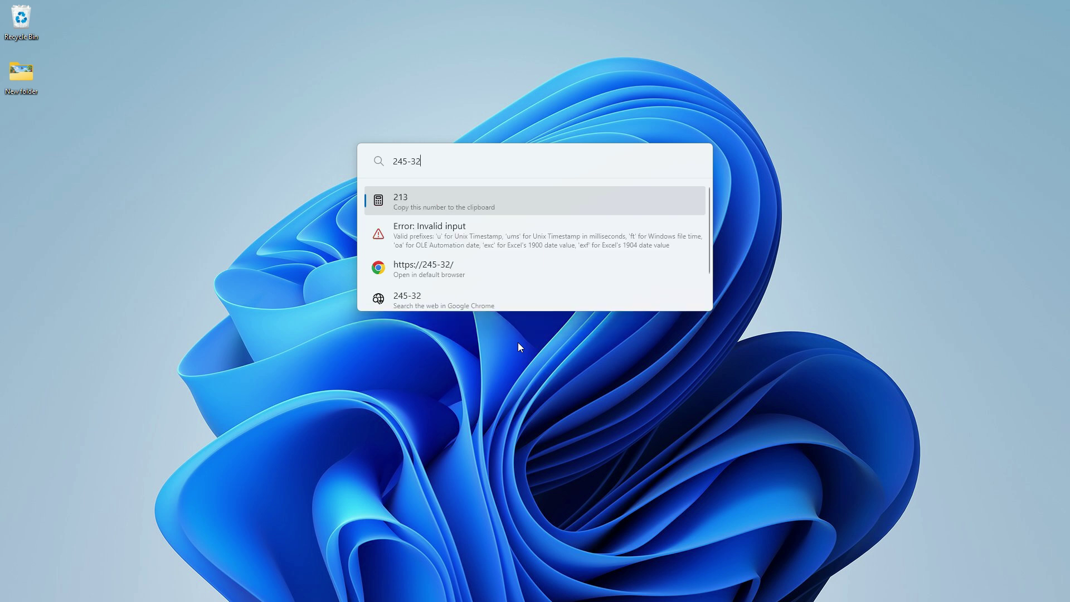
click(474, 200)
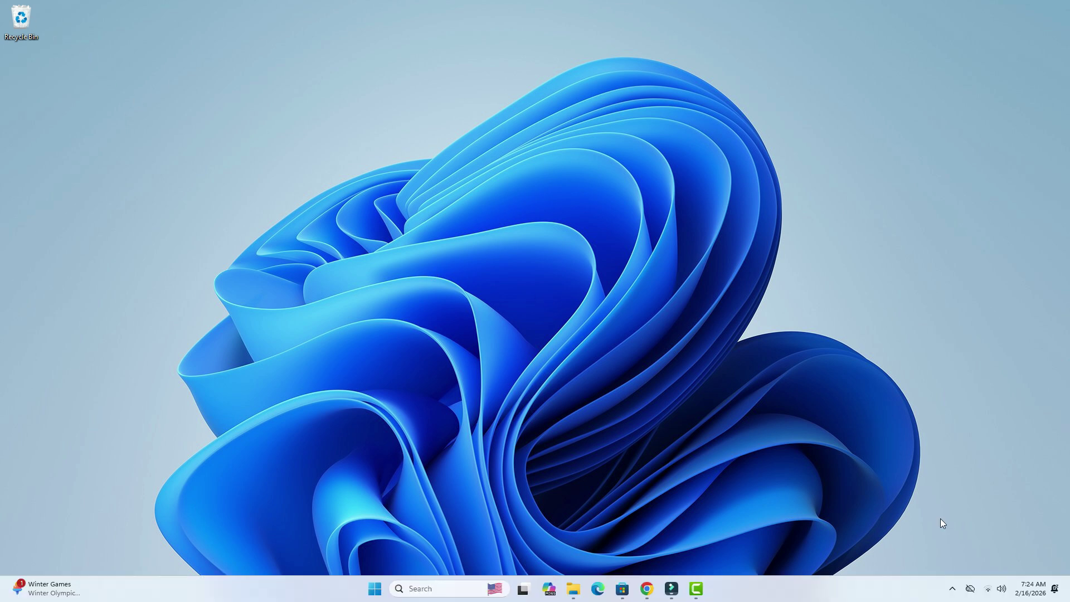
Step: Open PowerToys from the hidden system tray icons and show the hidden tray icons again
click(953, 589)
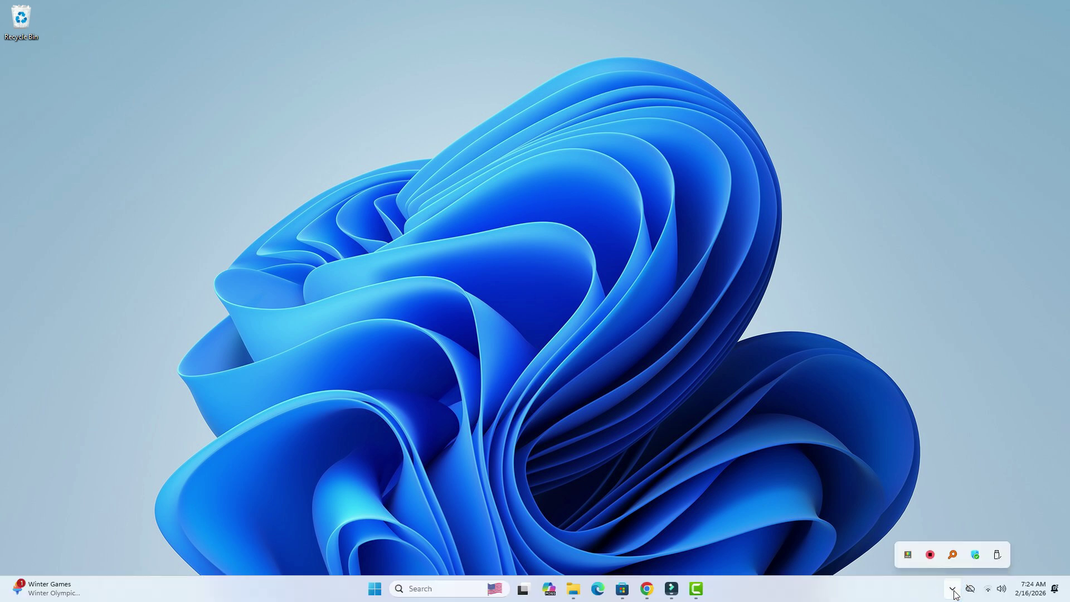
click(908, 558)
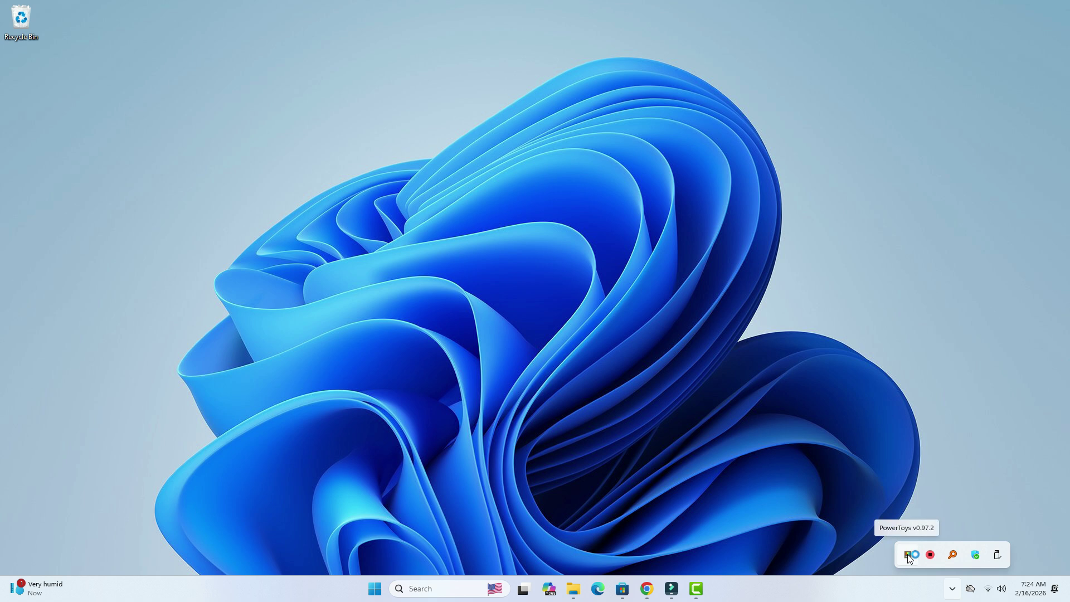
click(834, 530)
click(952, 588)
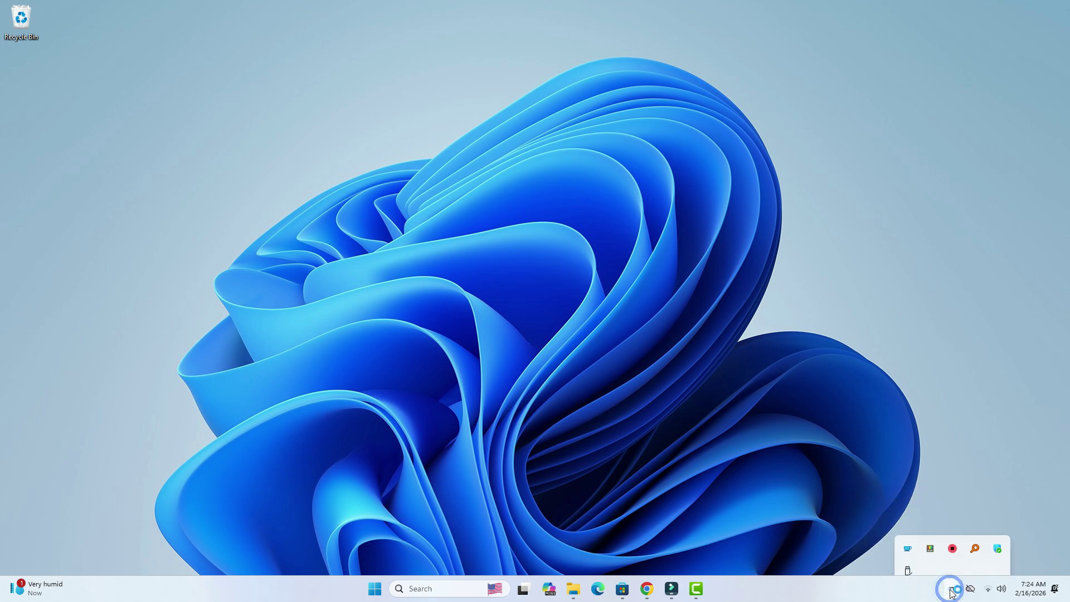